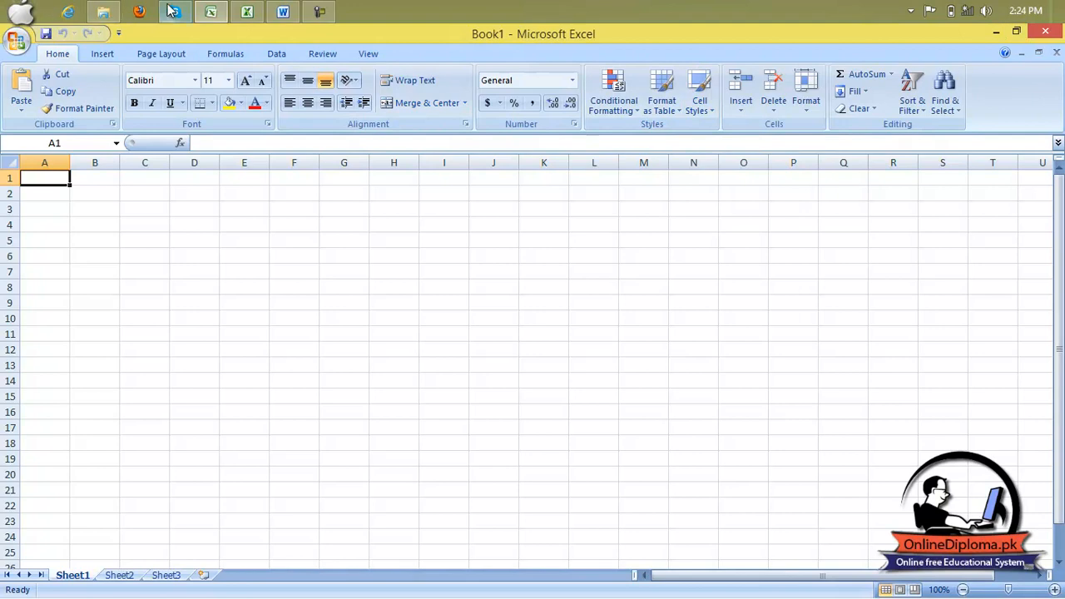
- Switch to the salary report workbook and go to the gross pay note below the employee table
mouse_move(247, 15)
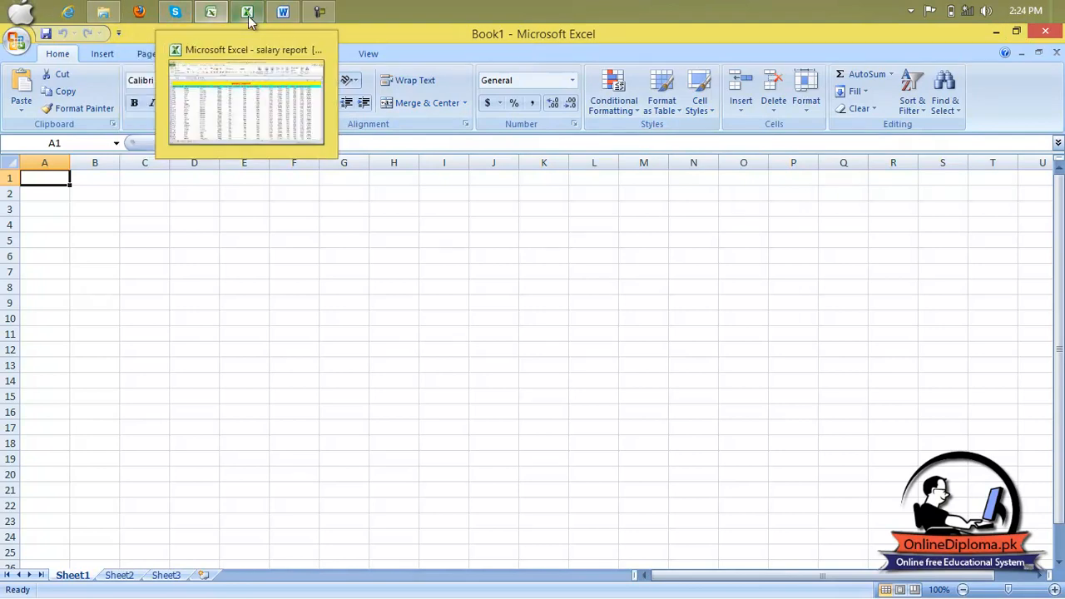
left_click(269, 95)
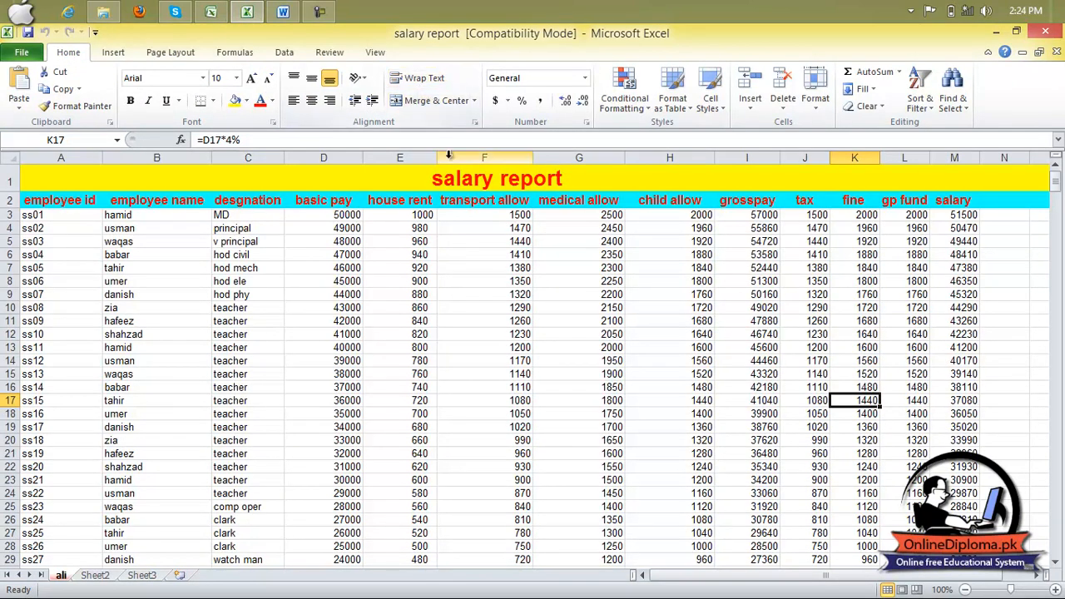
scroll(465, 332, "down", 7)
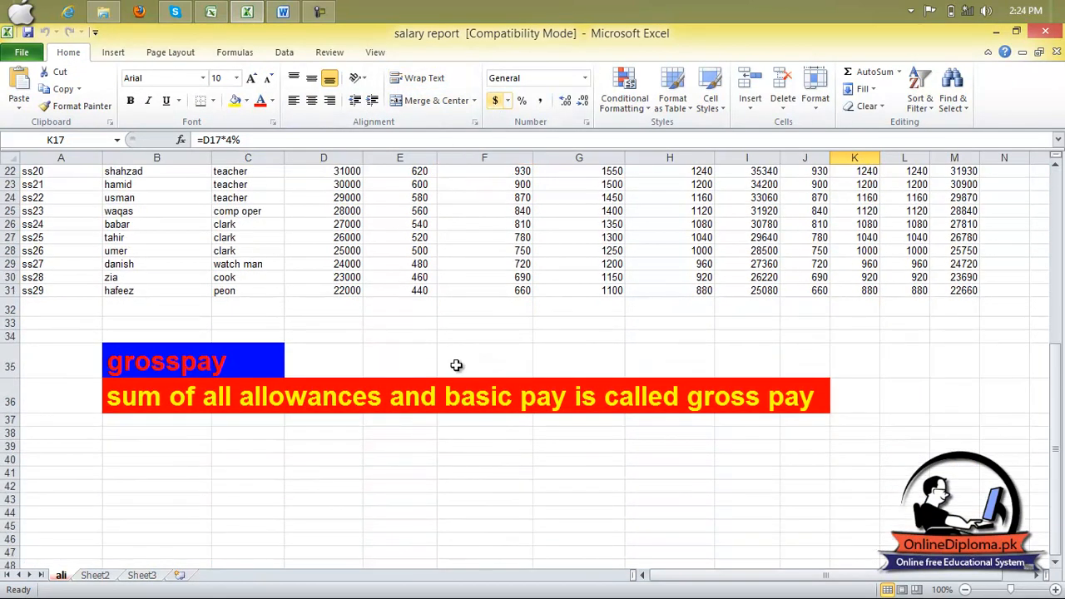
left_click(469, 395)
left_click(395, 401)
left_click(332, 399)
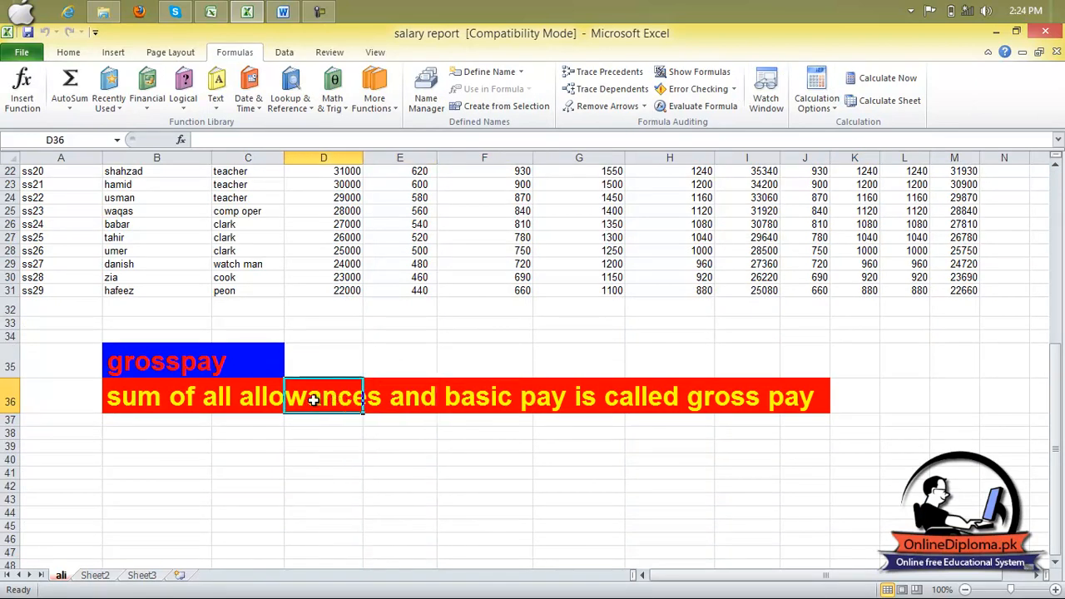
left_click(225, 402)
scroll(416, 403, "down", 3)
- Enter the text "ms excel is the accounting software" in cell E43
left_click(388, 376)
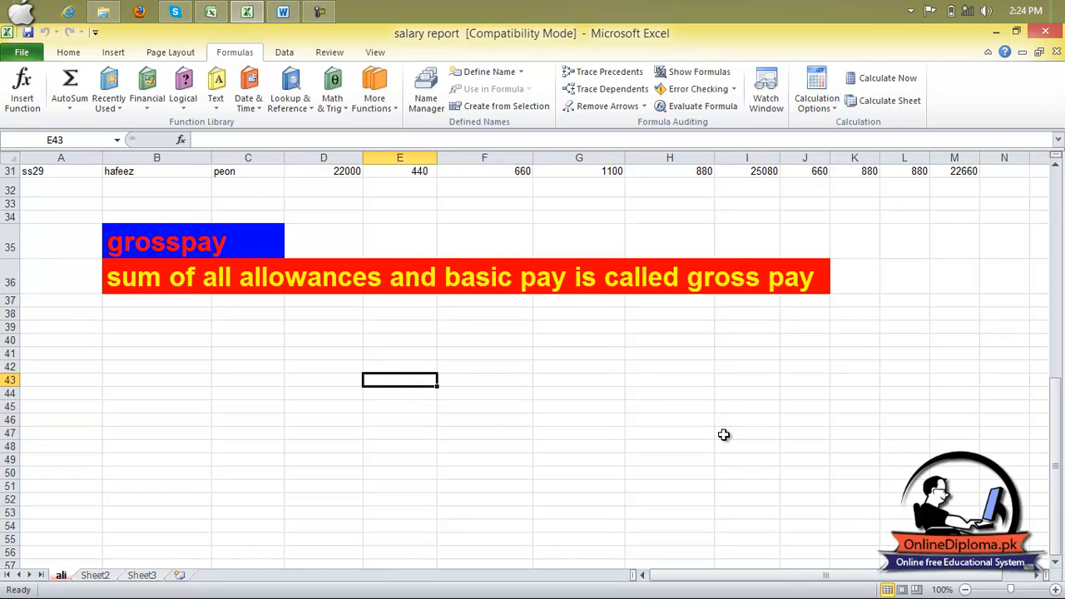
type("ms")
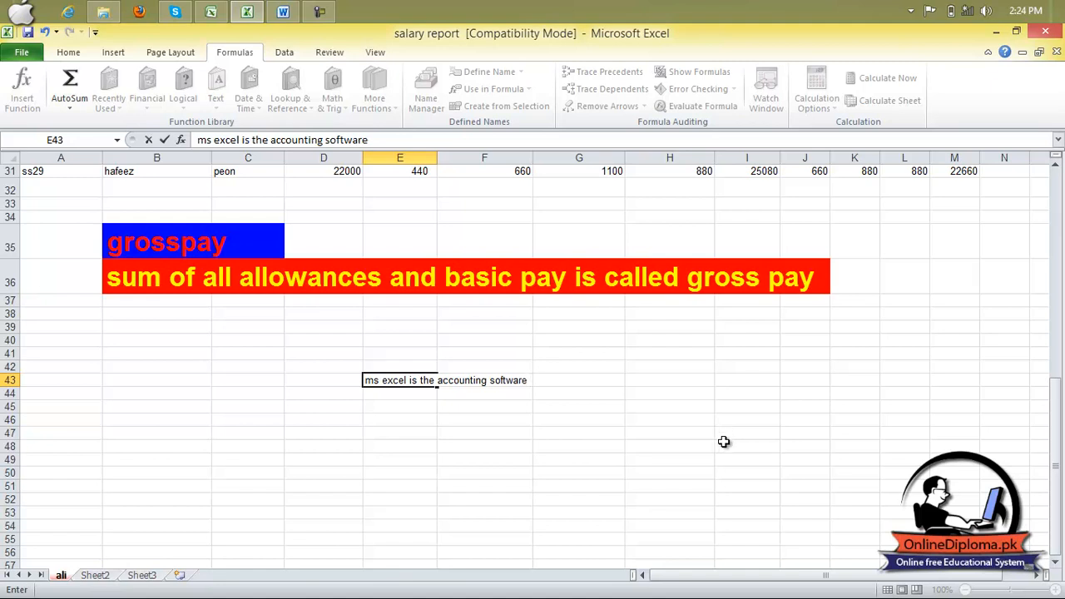
left_click(489, 456)
left_click(409, 379)
left_click(466, 385)
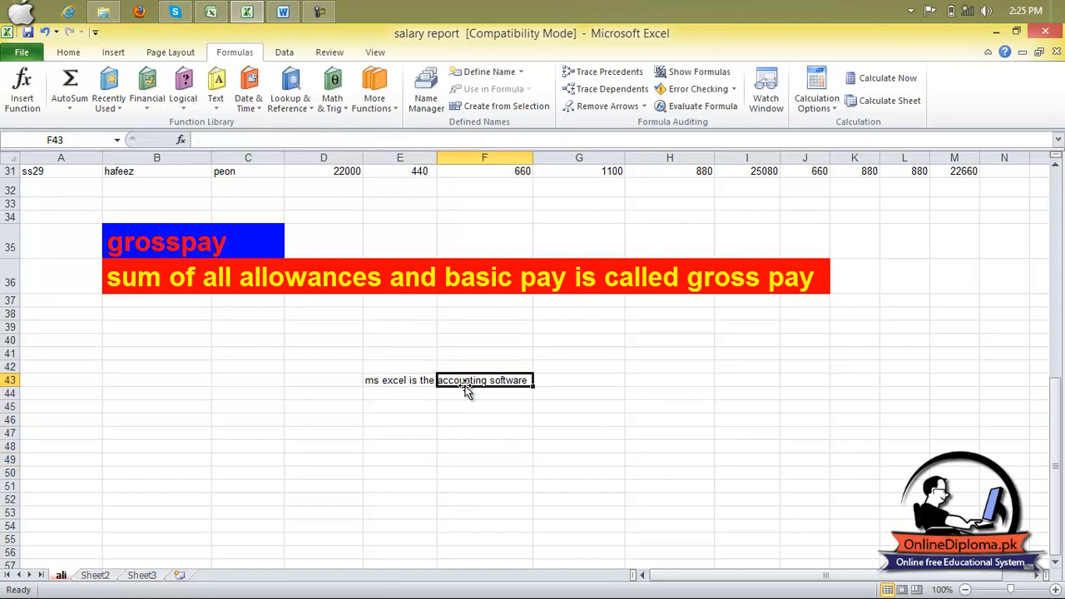
- Wrap the sentence within cell E43, and turn the wrapping off again
left_click(409, 379)
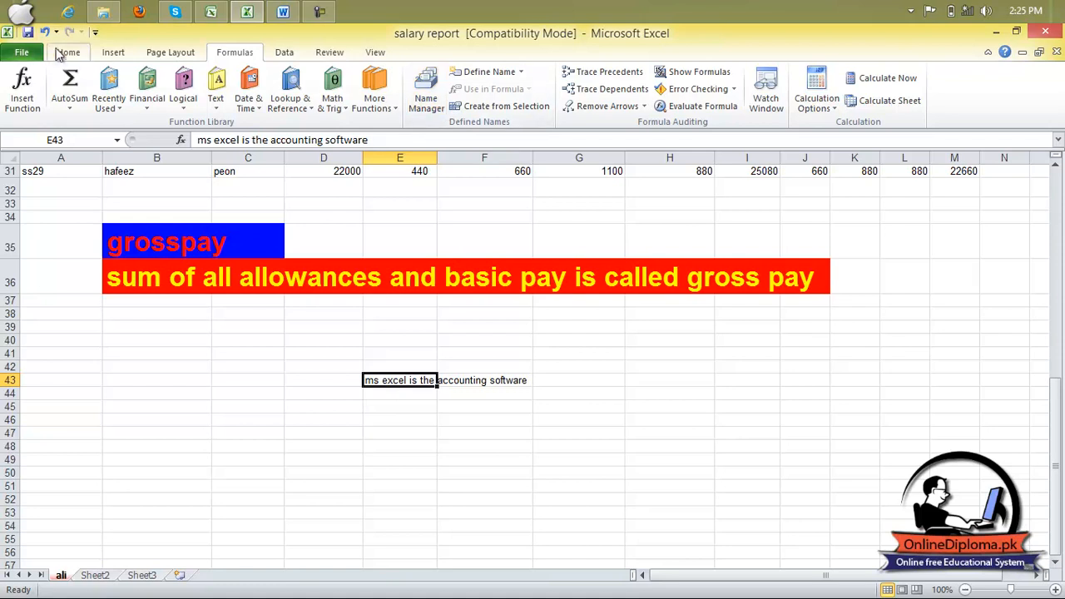
left_click(68, 53)
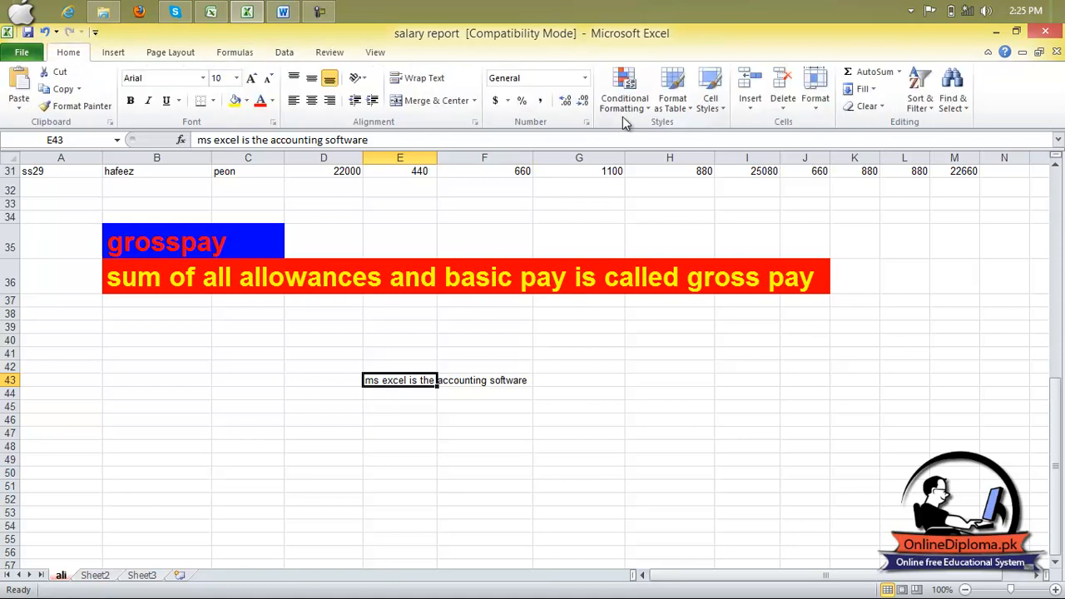
left_click(425, 78)
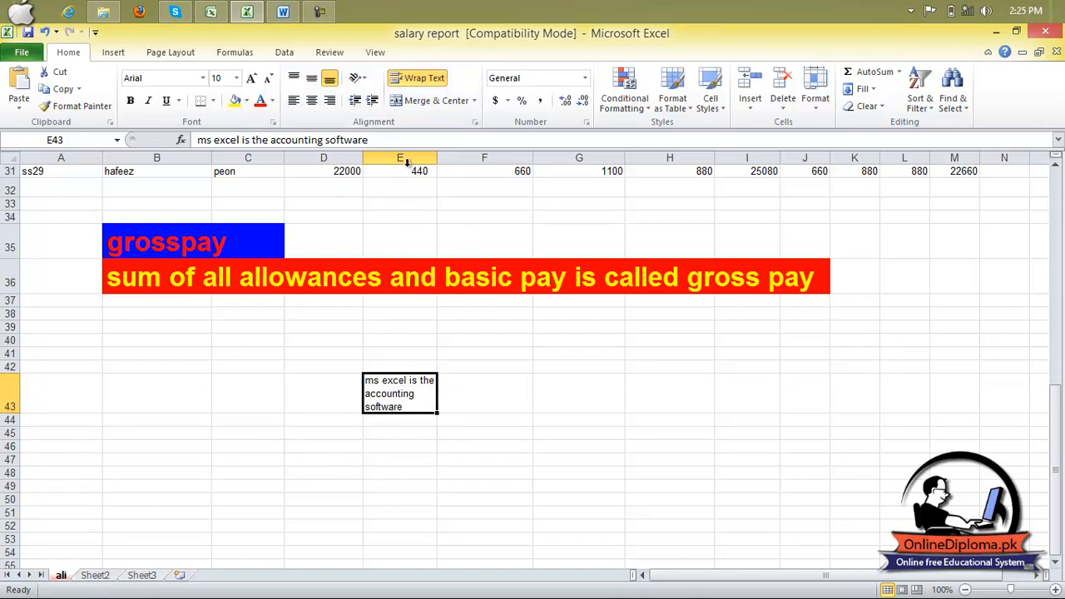
left_click(424, 78)
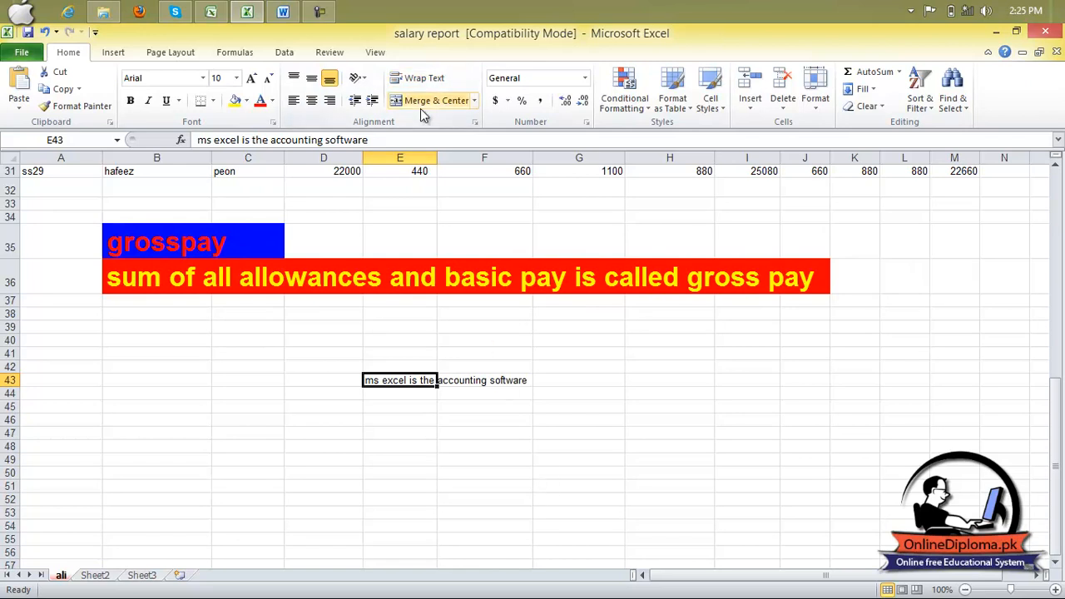
- Merge and center cells B43:I43 around the sentence, and unmerge them again
left_click_drag(179, 379, 743, 378)
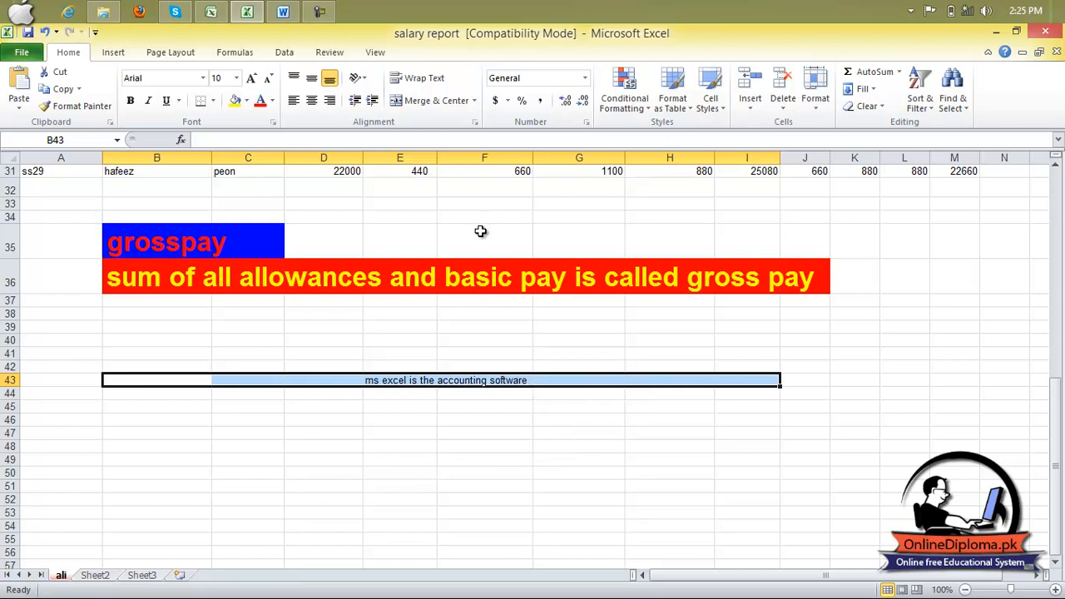
left_click(432, 101)
left_click(499, 444)
left_click(505, 379)
left_click(506, 393)
left_click(507, 381)
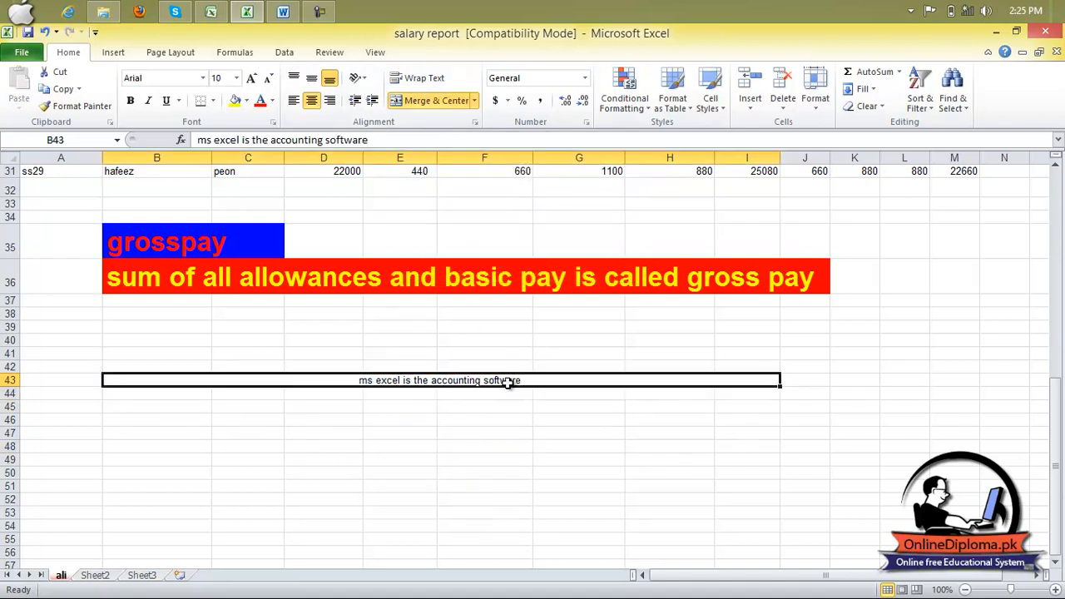
left_click(414, 105)
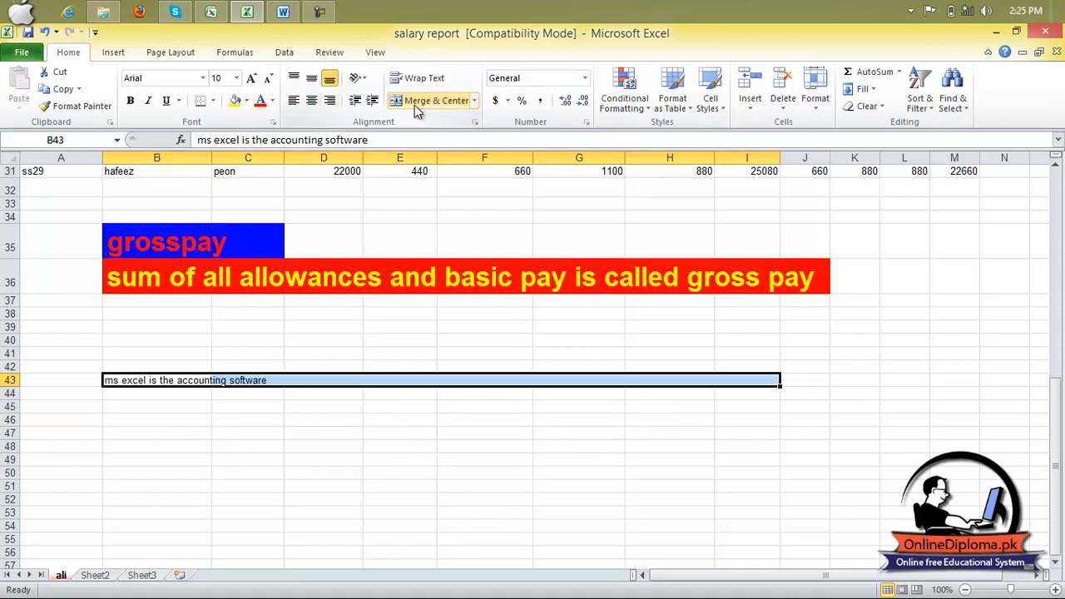
left_click(487, 419)
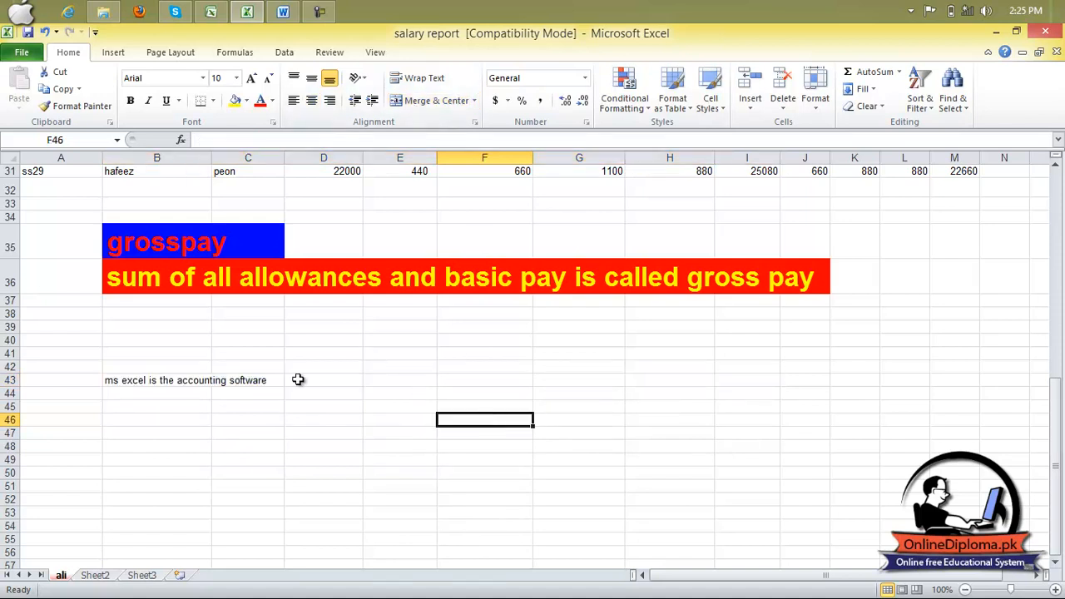
- Apply Merge Across to cells A43:G43 containing the accounting software sentence
left_click_drag(85, 381, 579, 377)
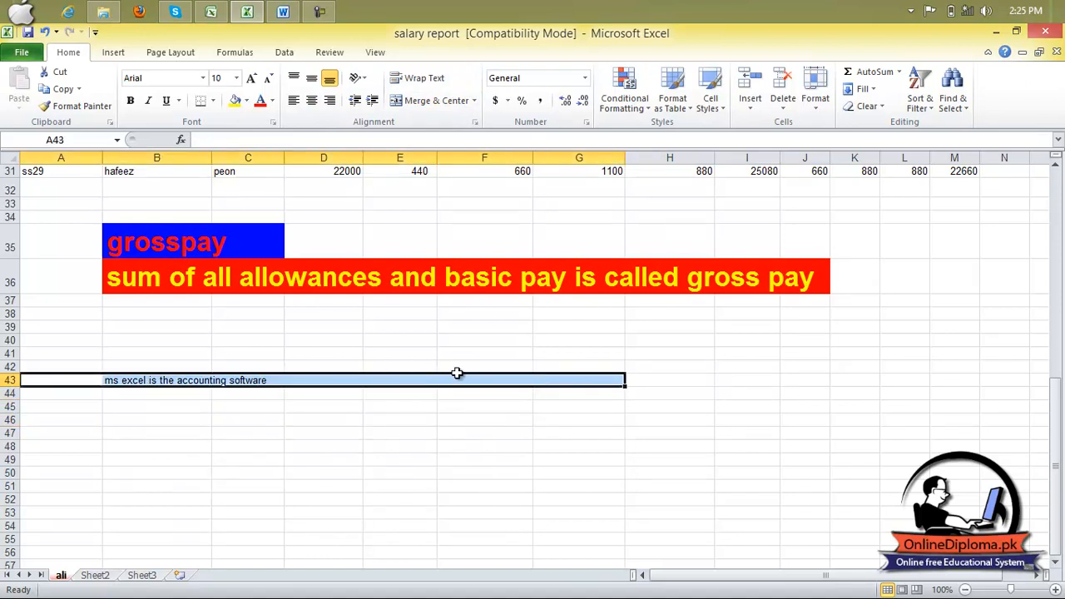
left_click(473, 101)
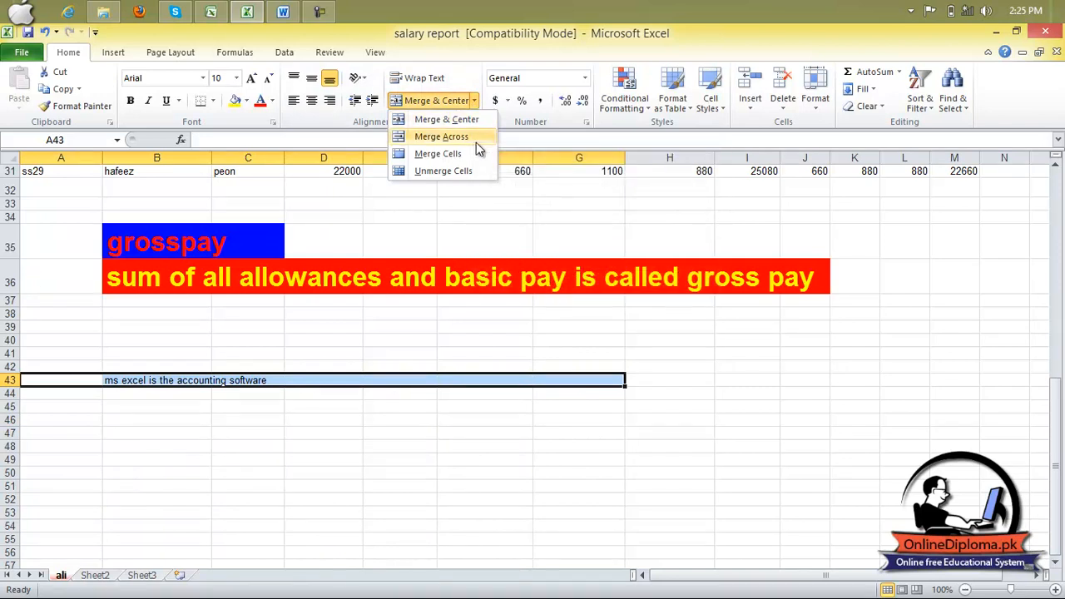
left_click(476, 142)
left_click(476, 142)
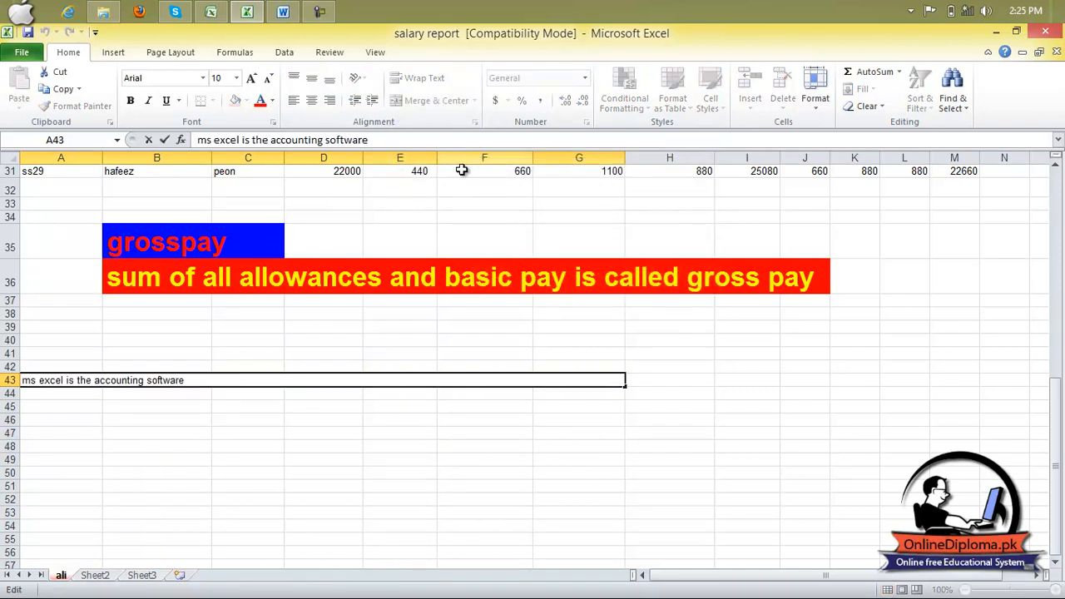
left_click_drag(281, 452, 288, 452)
left_click(221, 375)
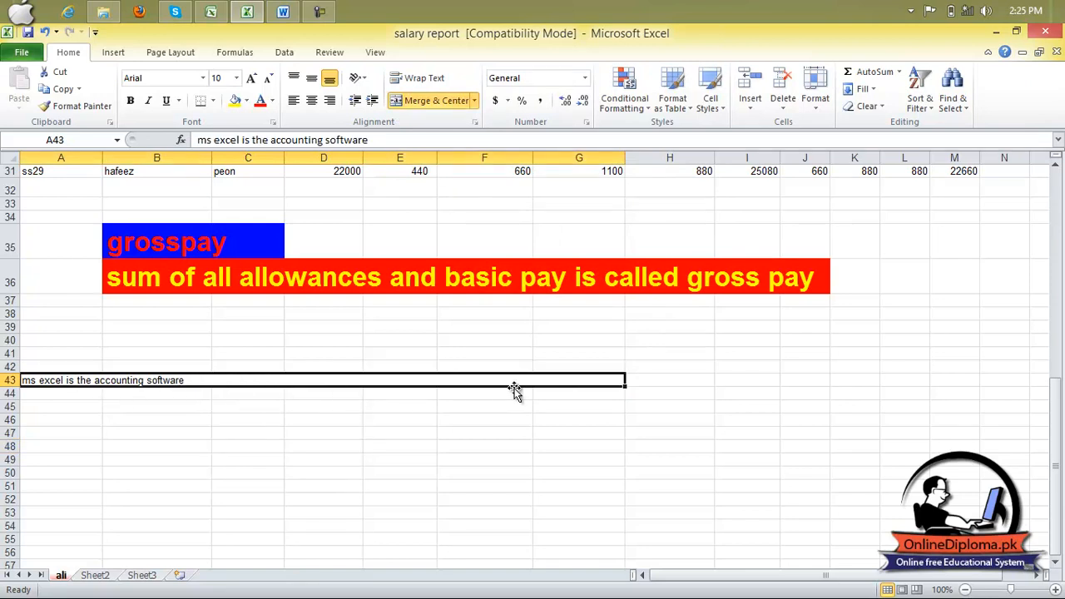
- Center the sentence horizontally in the merged A43:G43 cell, and remove the merge
left_click(314, 107)
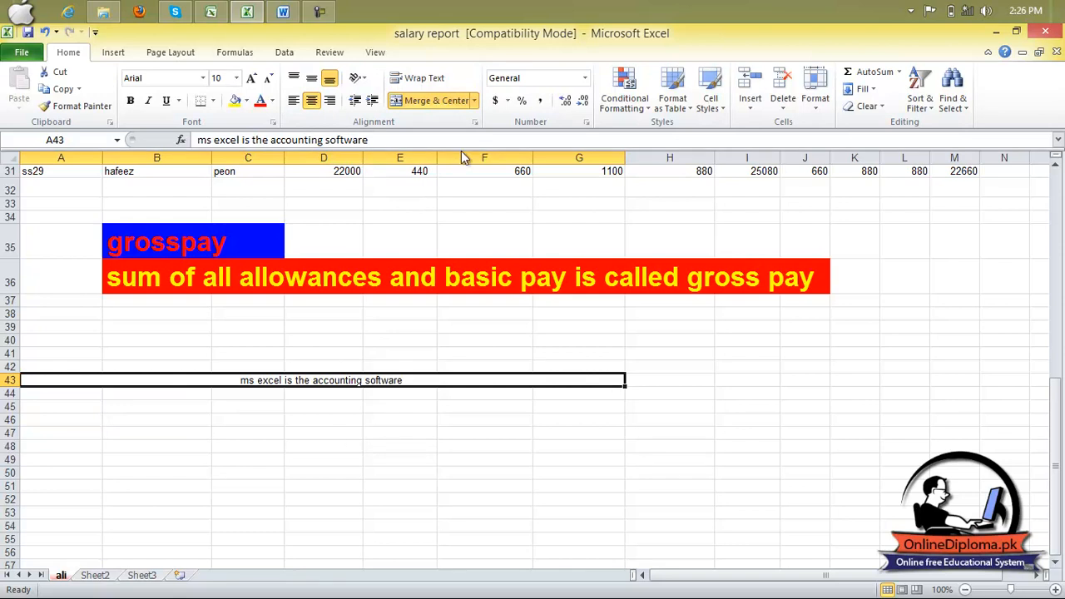
left_click(474, 102)
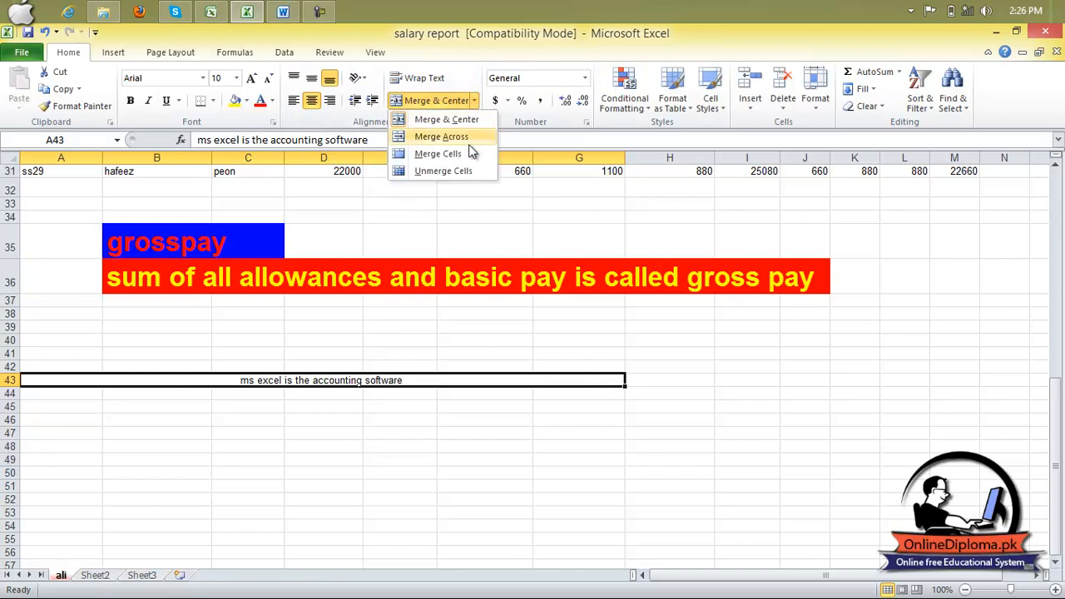
left_click(469, 141)
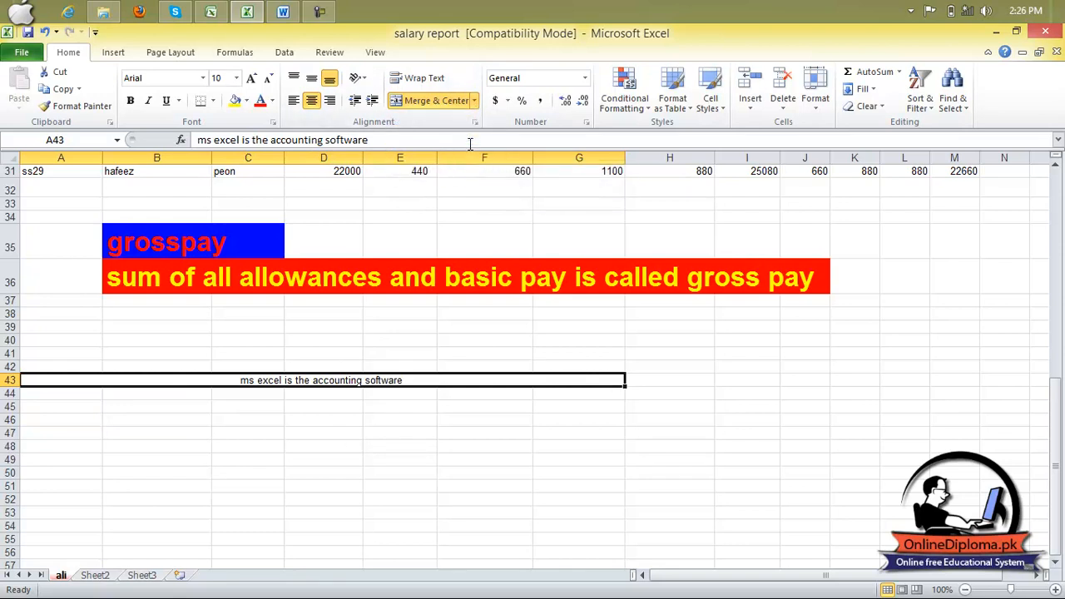
left_click(456, 99)
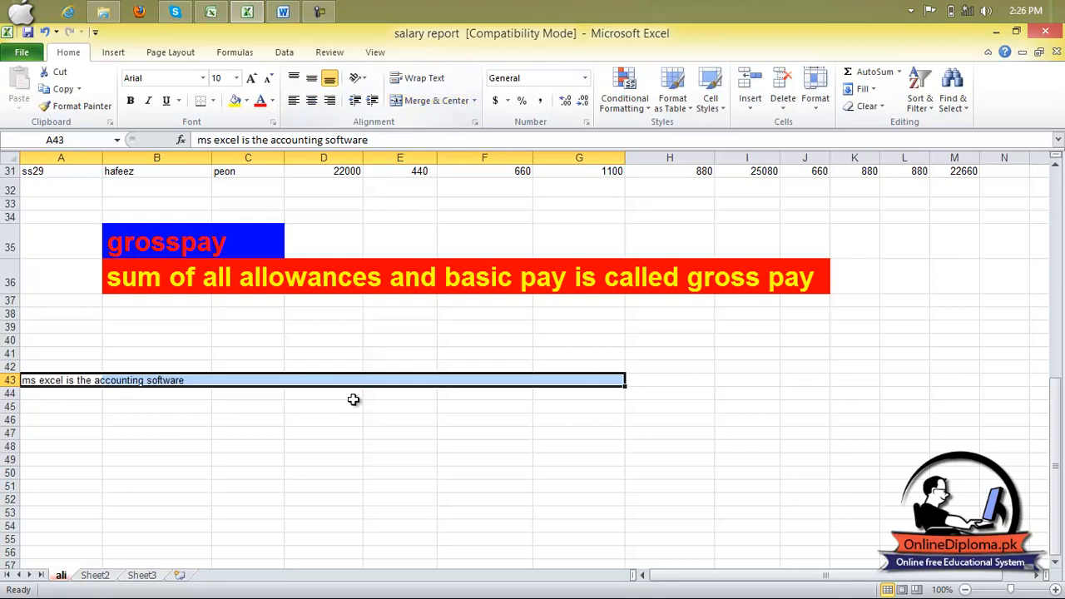
- Merge cells A43:G43 into one cell without centering, using the Merge Cells option
left_click(474, 103)
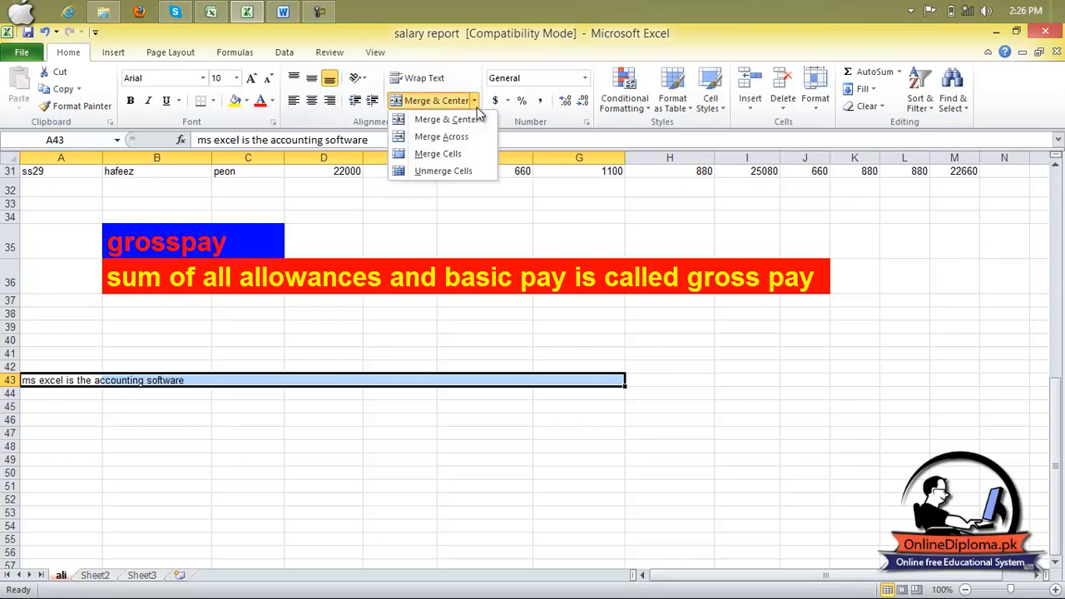
left_click(472, 157)
left_click(337, 471)
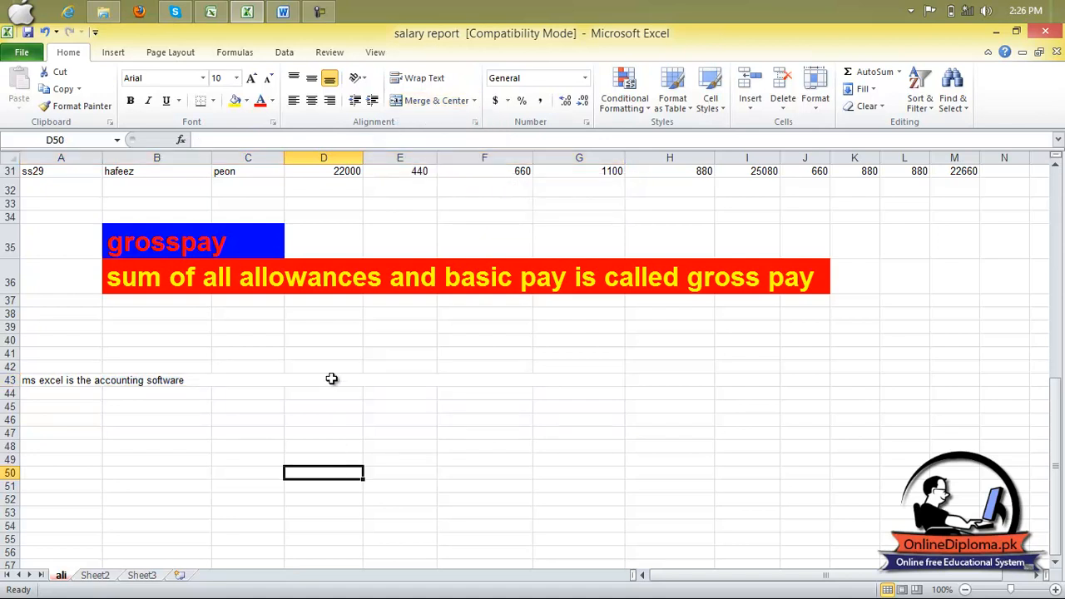
double_click(332, 370)
left_click(330, 382)
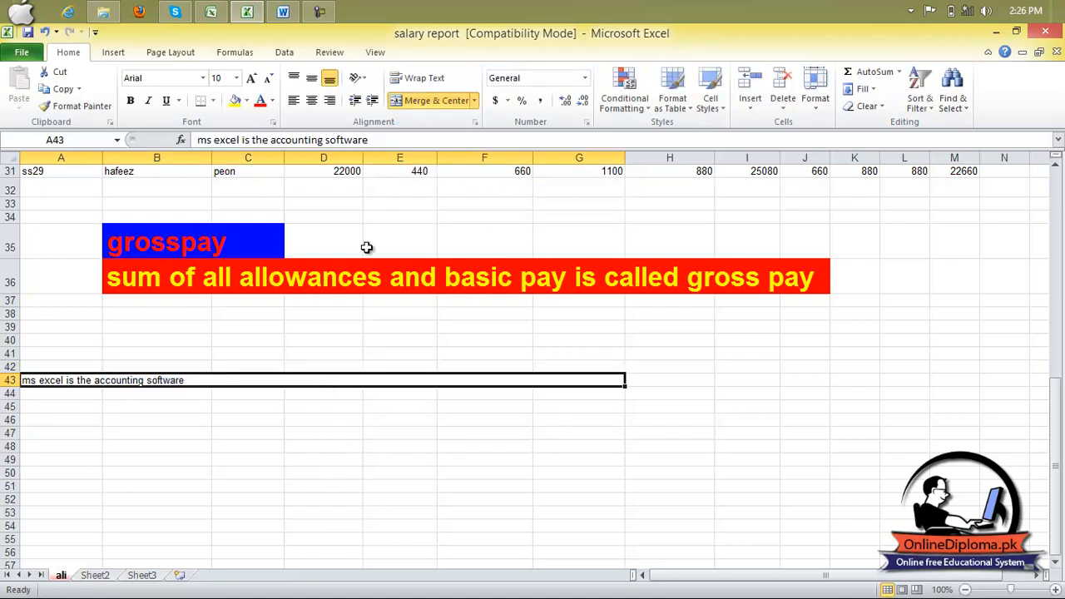
- Unmerge A43:G43 back into separate cells and check the individual cells in row 43
left_click(475, 101)
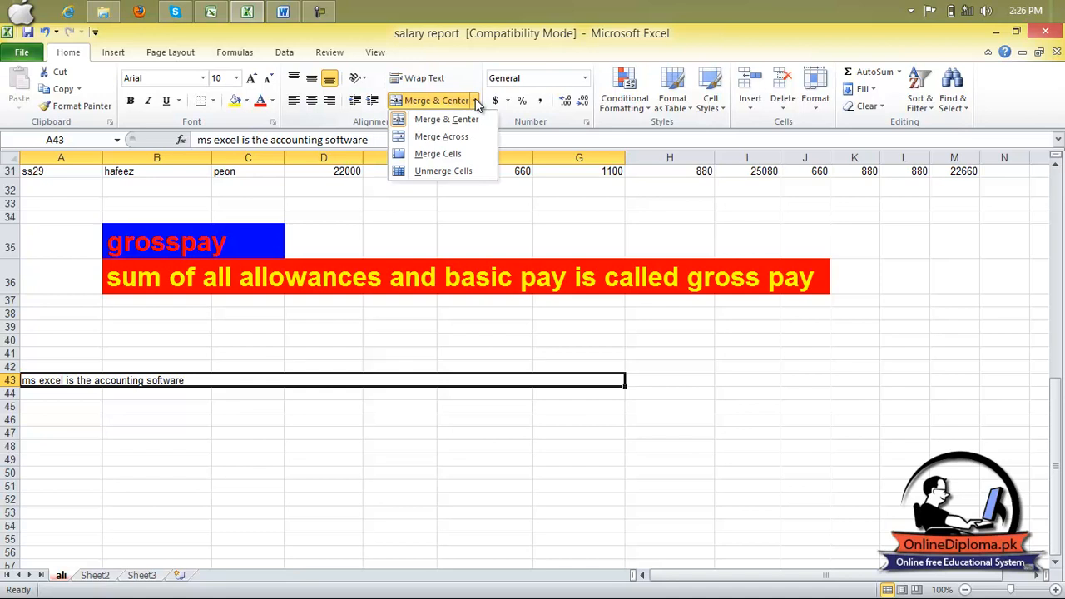
left_click(461, 173)
left_click(461, 175)
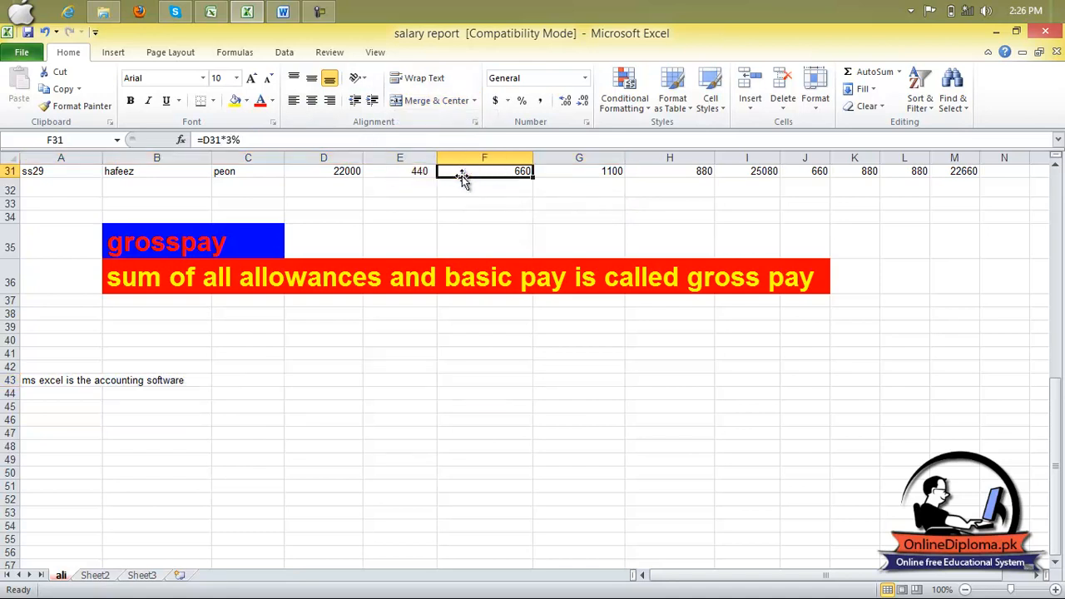
left_click(298, 408)
left_click(143, 376)
left_click(82, 379)
left_click(147, 376)
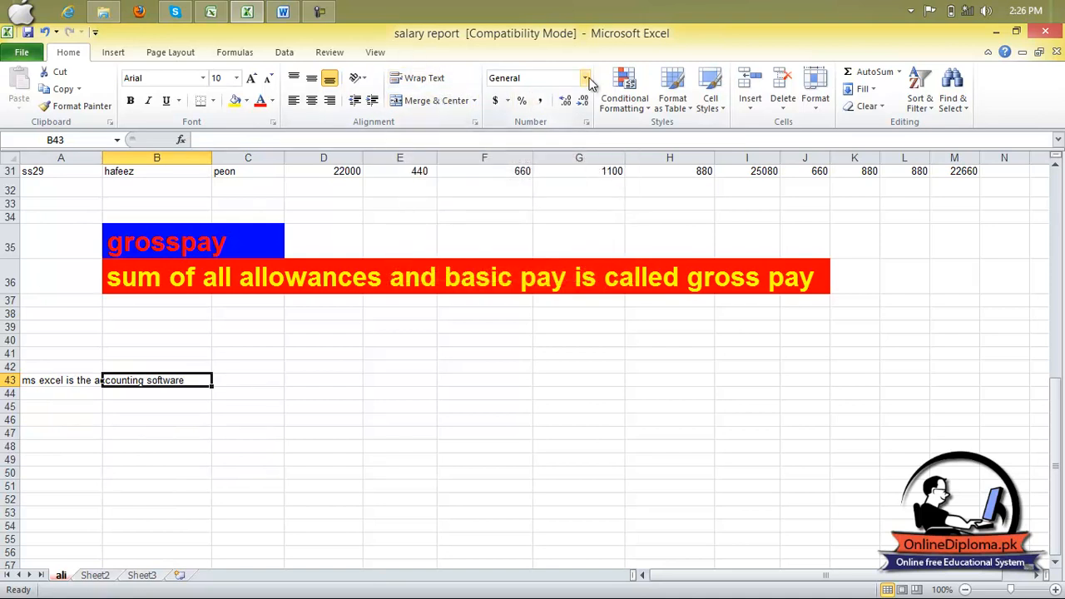
- Format the house rent values in E3:E24 as Currency and widen column E
scroll(364, 243, "up", 10)
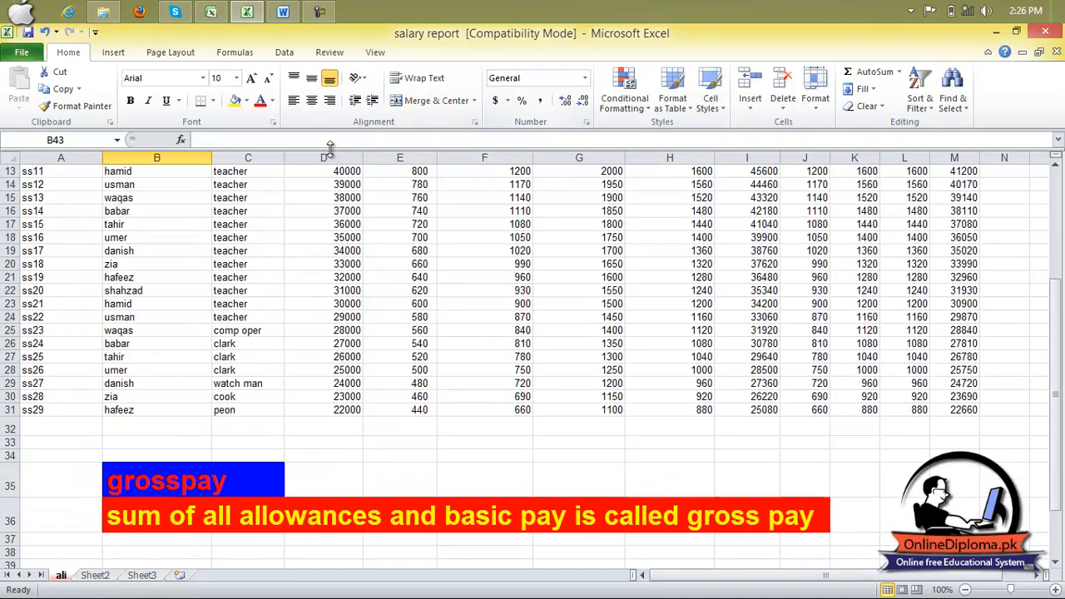
left_click_drag(404, 217, 403, 493)
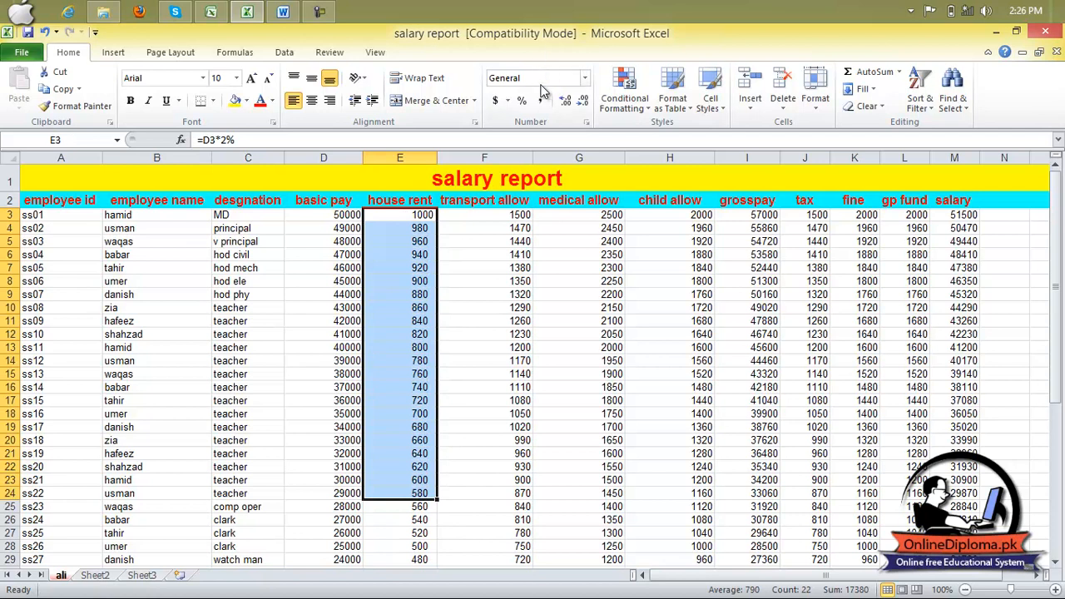
left_click(584, 78)
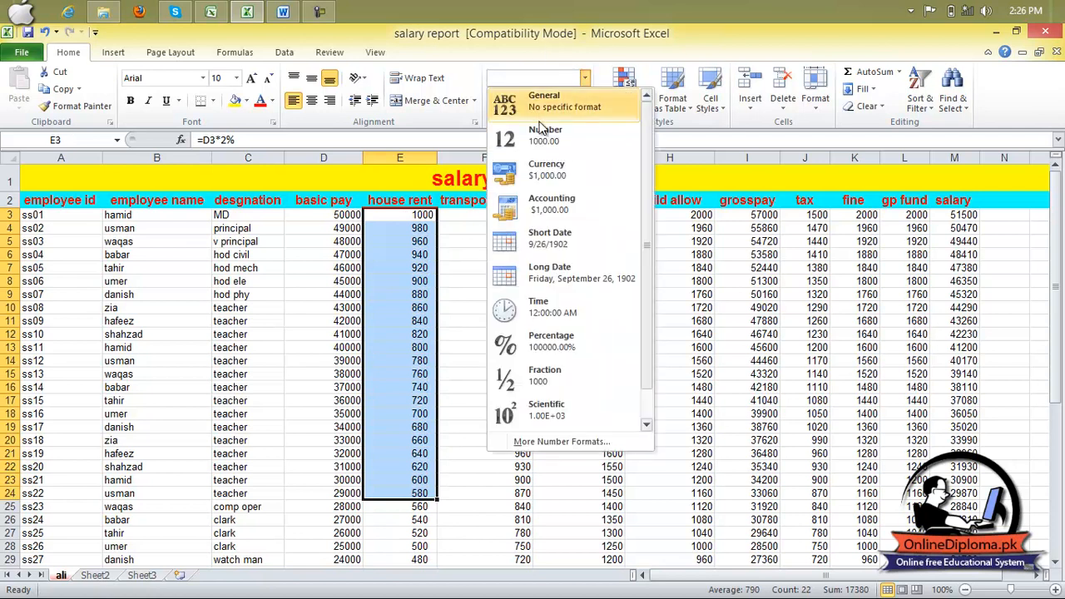
left_click(537, 179)
left_click_drag(435, 158, 504, 160)
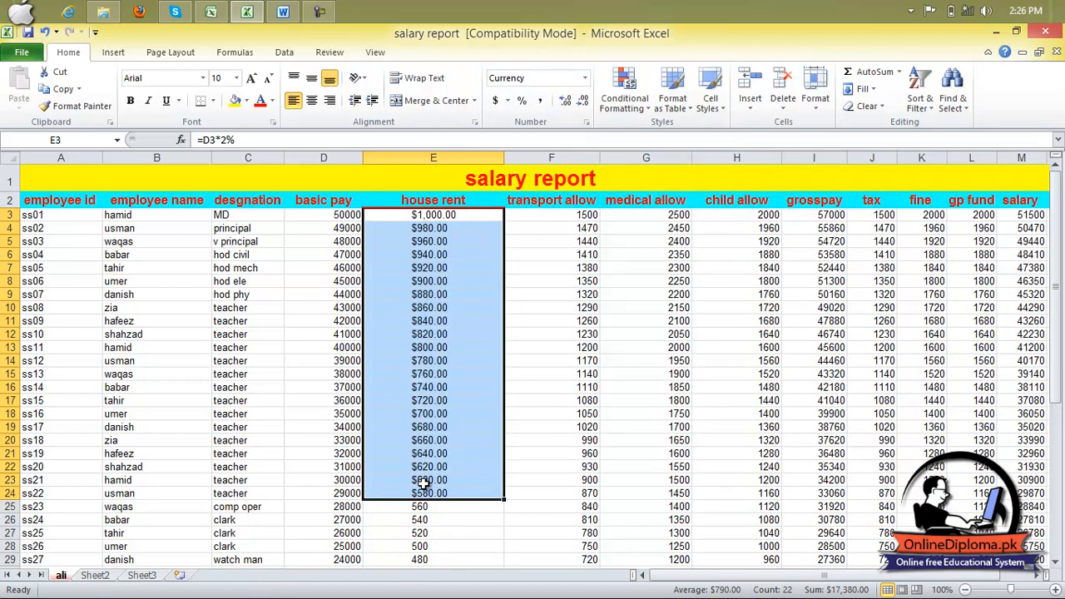
- Change the number format of E3:E24 to Long Date and widen column E to fit the full dates
left_click(584, 77)
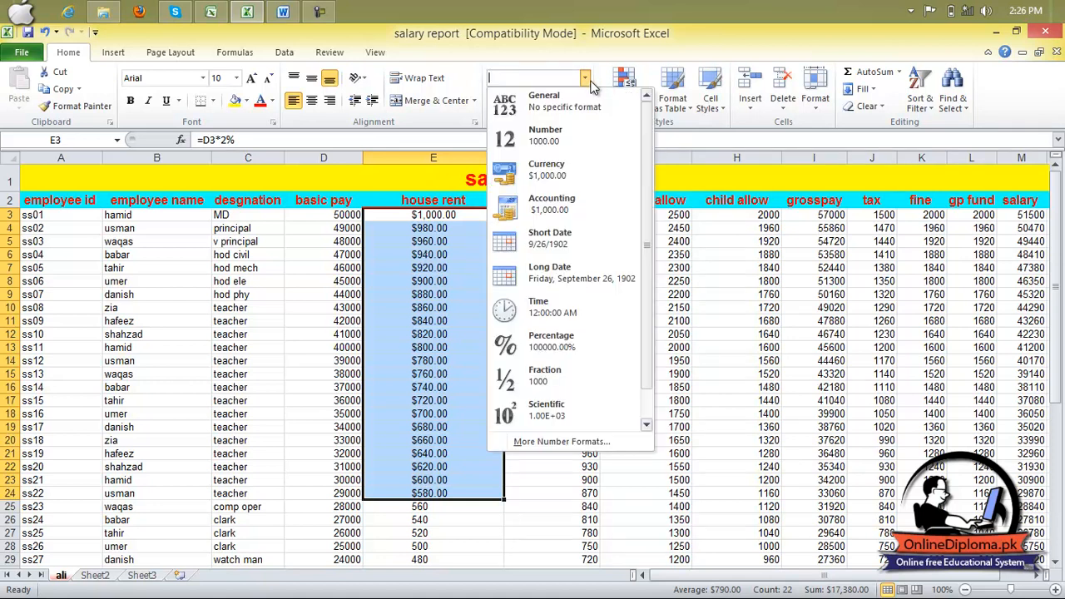
left_click(558, 276)
left_click_drag(502, 155, 638, 177)
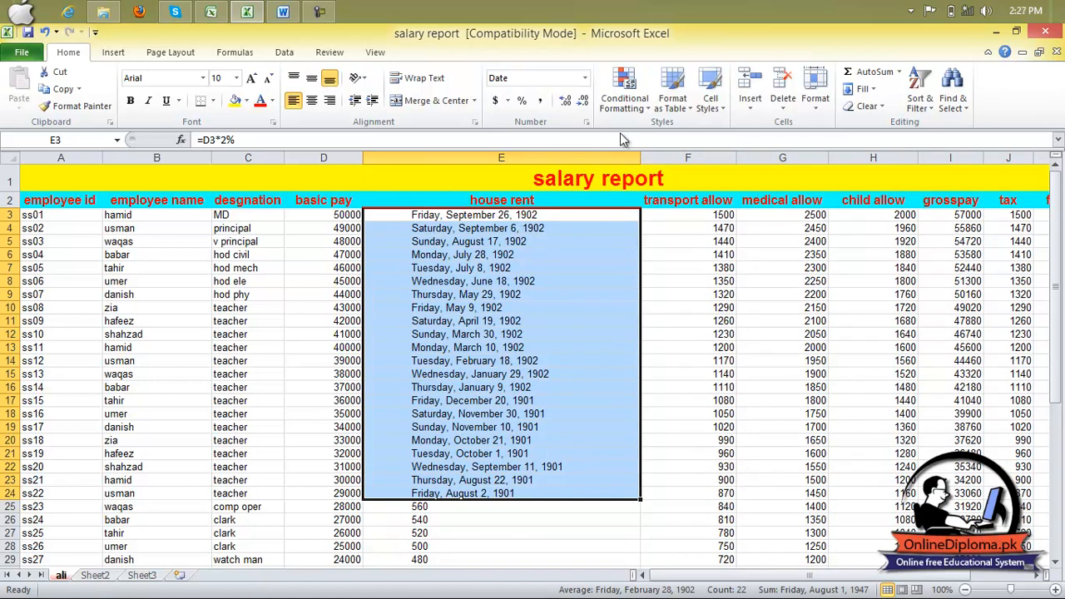
- Change the number format of the house rent values in E3:E24 to Short Date
left_click(584, 79)
left_click(585, 79)
left_click(585, 79)
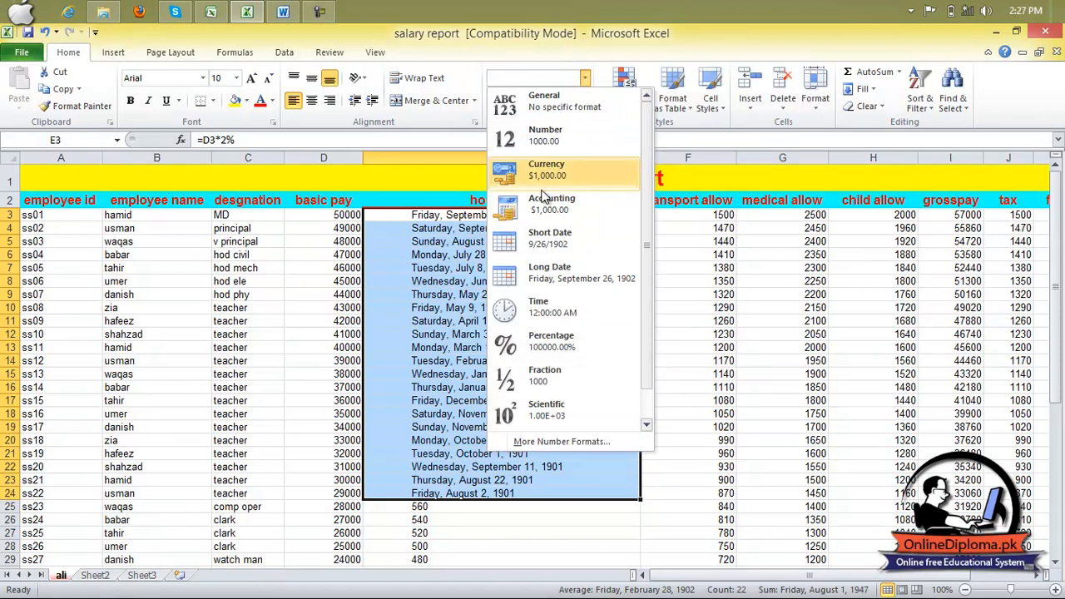
left_click(546, 244)
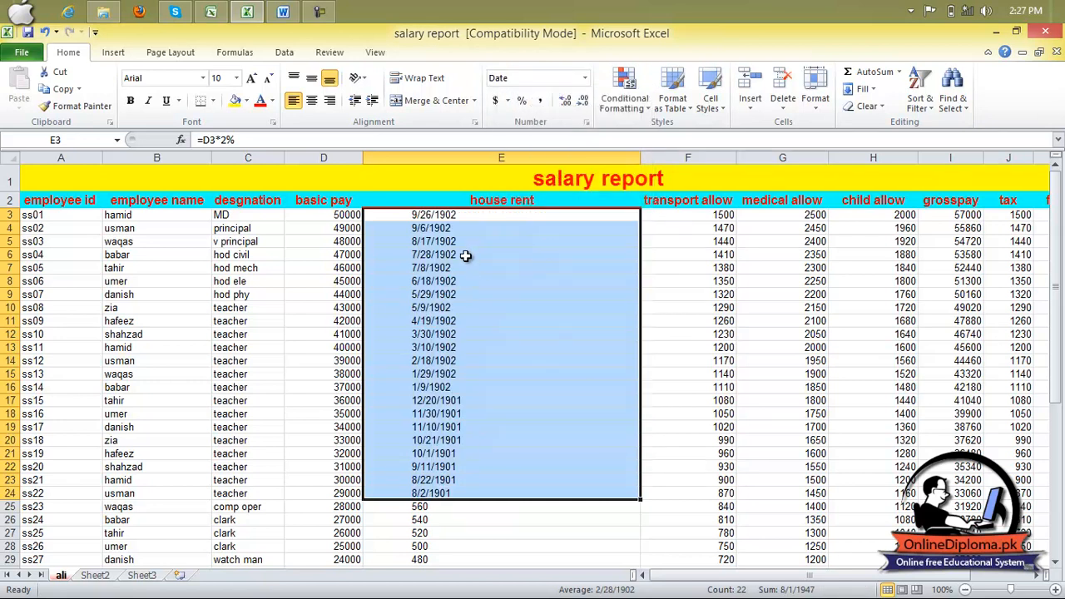
- Format the house rent values in E3:E24 as Number with one decimal place
left_click(584, 77)
left_click(561, 100)
left_click(563, 101)
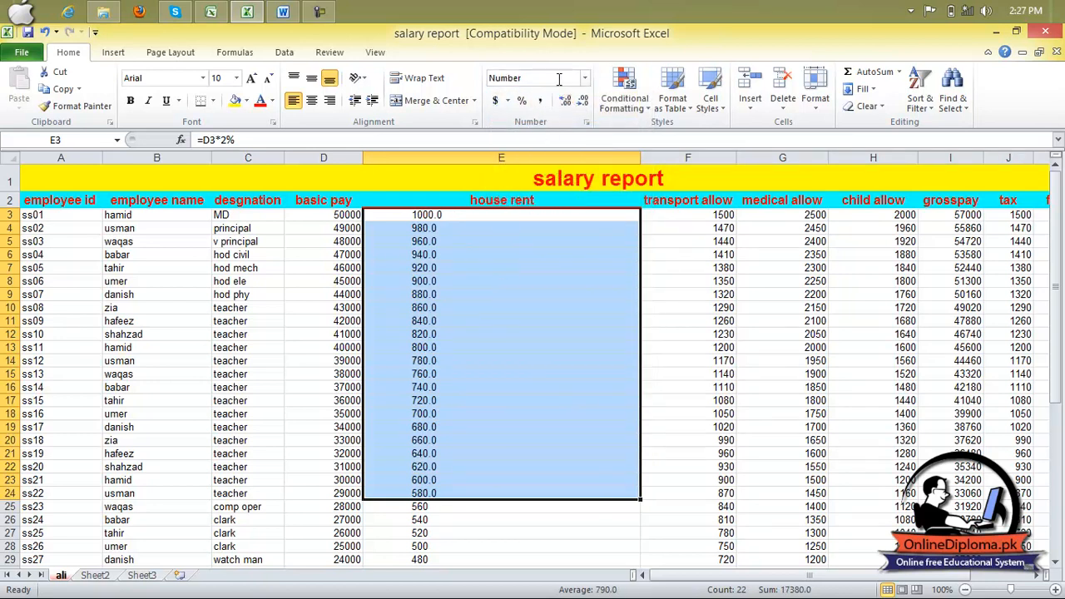
- Set E3:E24 to the General format, and after that to the Number format with two decimal places
left_click(583, 78)
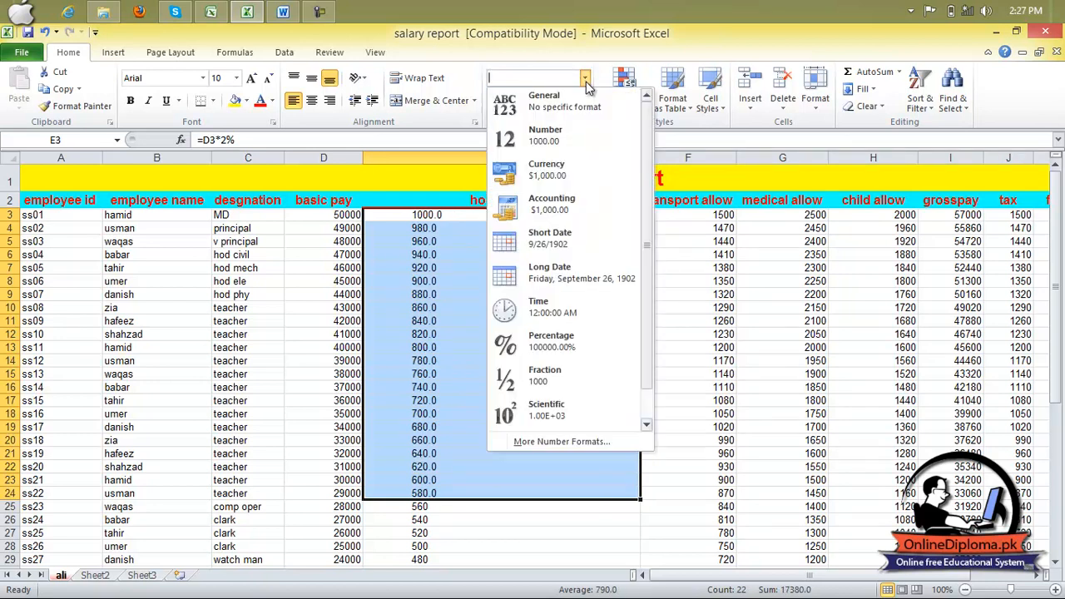
left_click(570, 105)
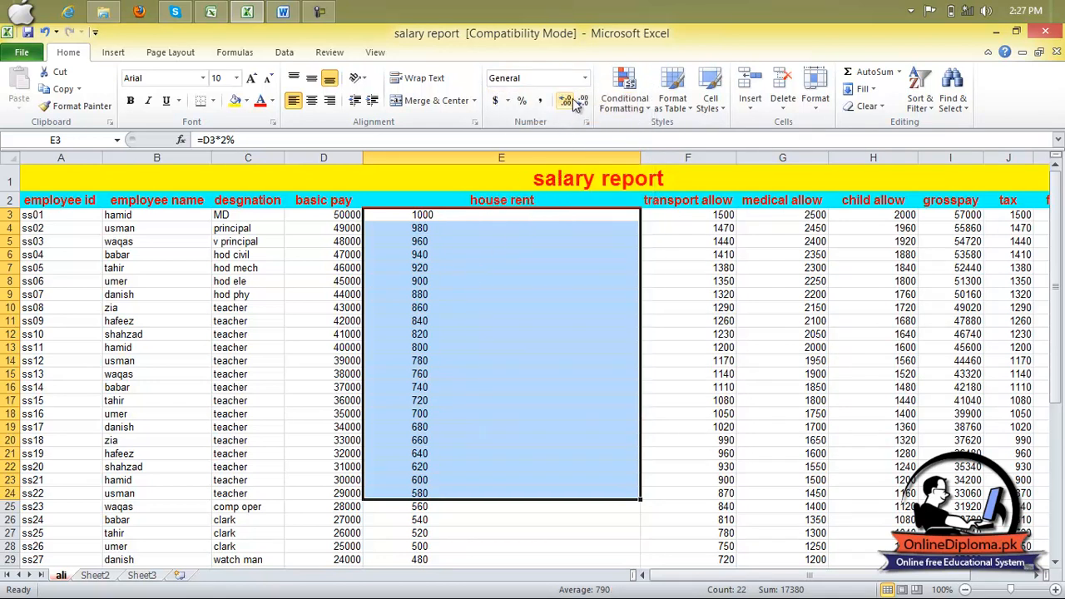
left_click(584, 78)
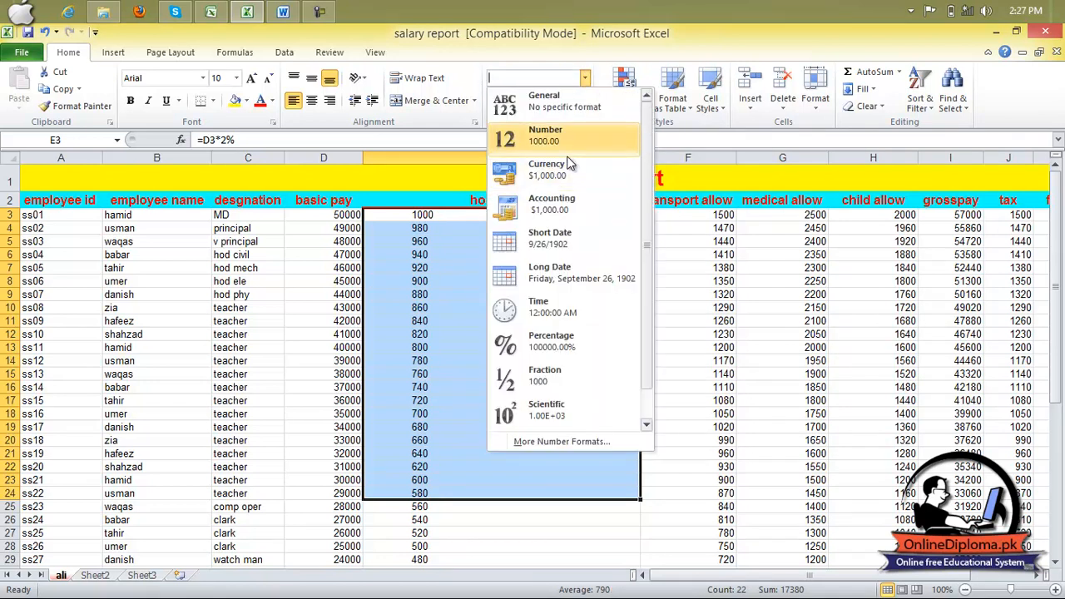
left_click(553, 136)
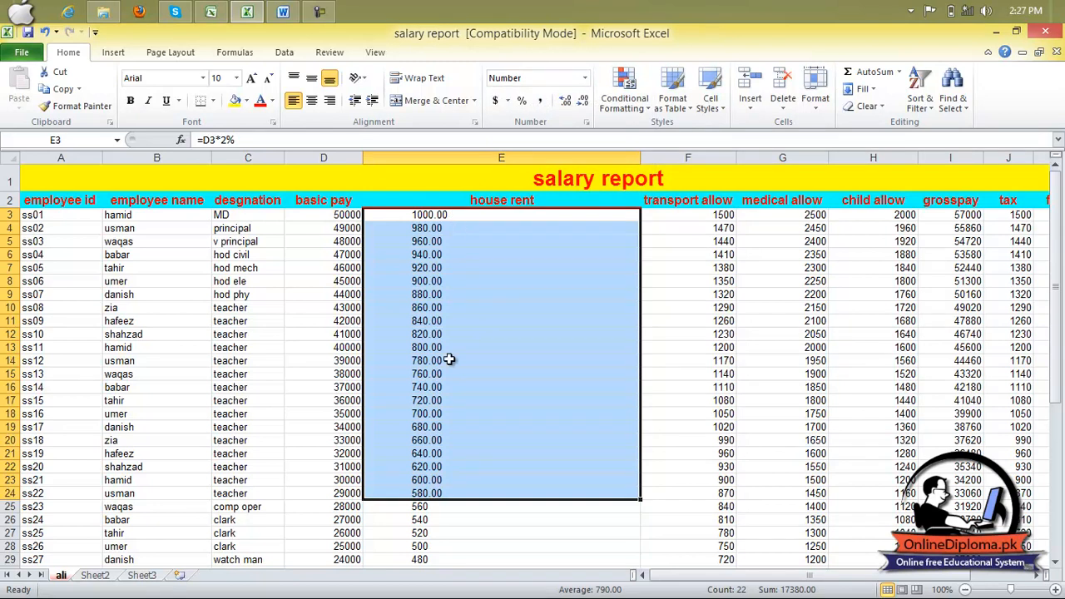
- Return E3:E24 to the General format and autofit the width of column E
left_click(585, 79)
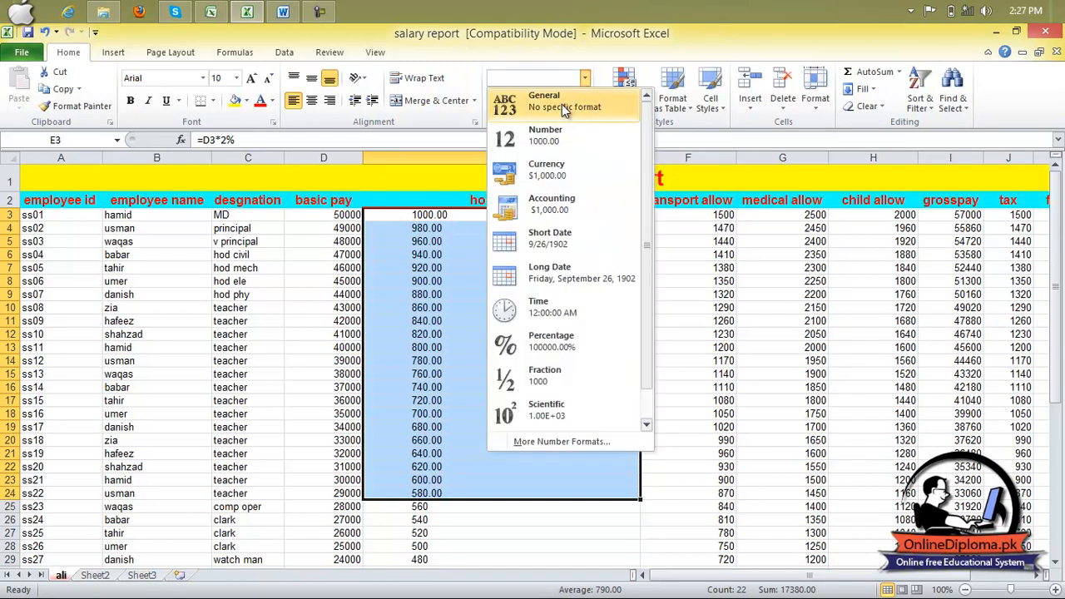
left_click(564, 113)
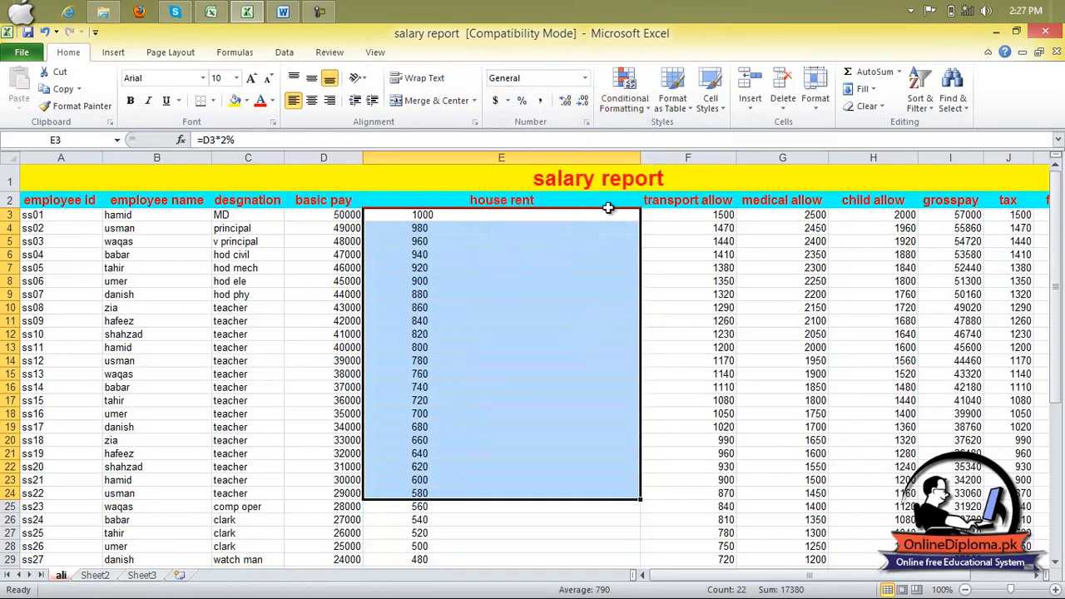
double_click(640, 159)
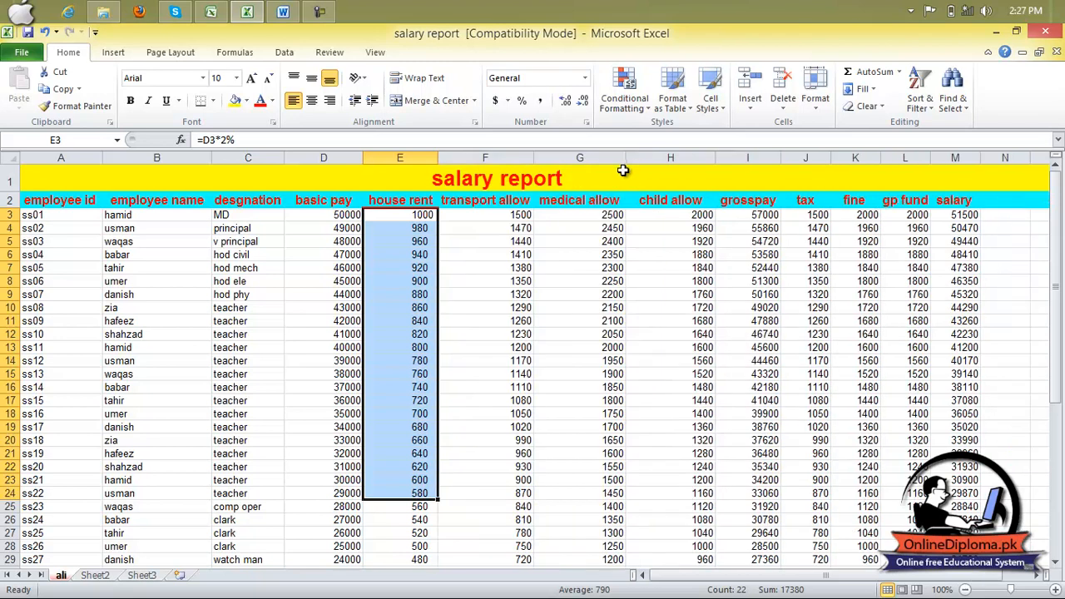
left_click(508, 309)
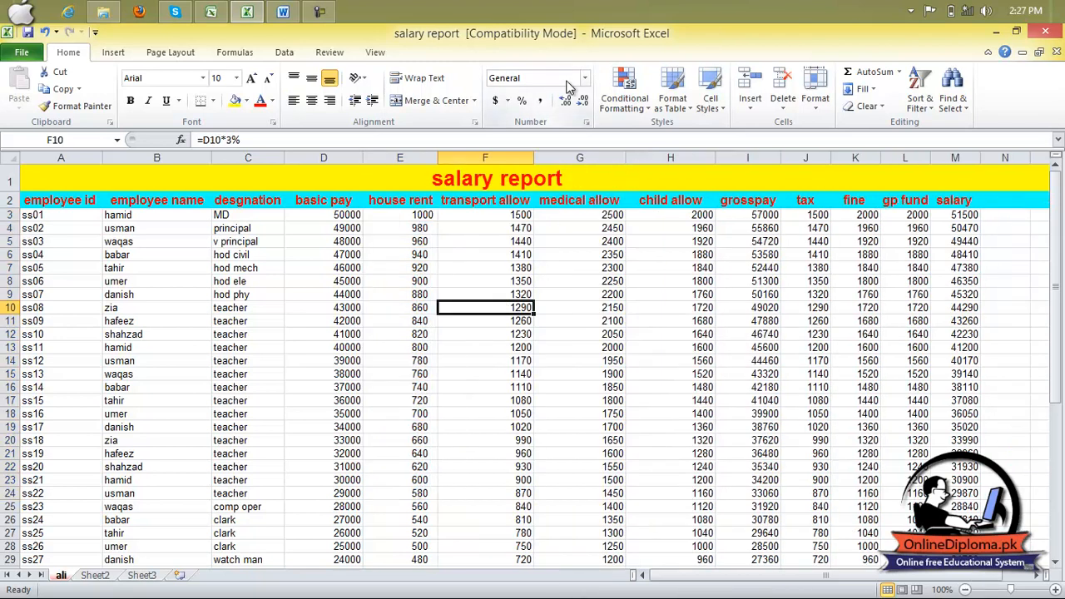
- Try the dollar Accounting, Percent and Comma styles in turn on the house rent values in E4:E24, ending with Comma style
left_click_drag(413, 222, 420, 493)
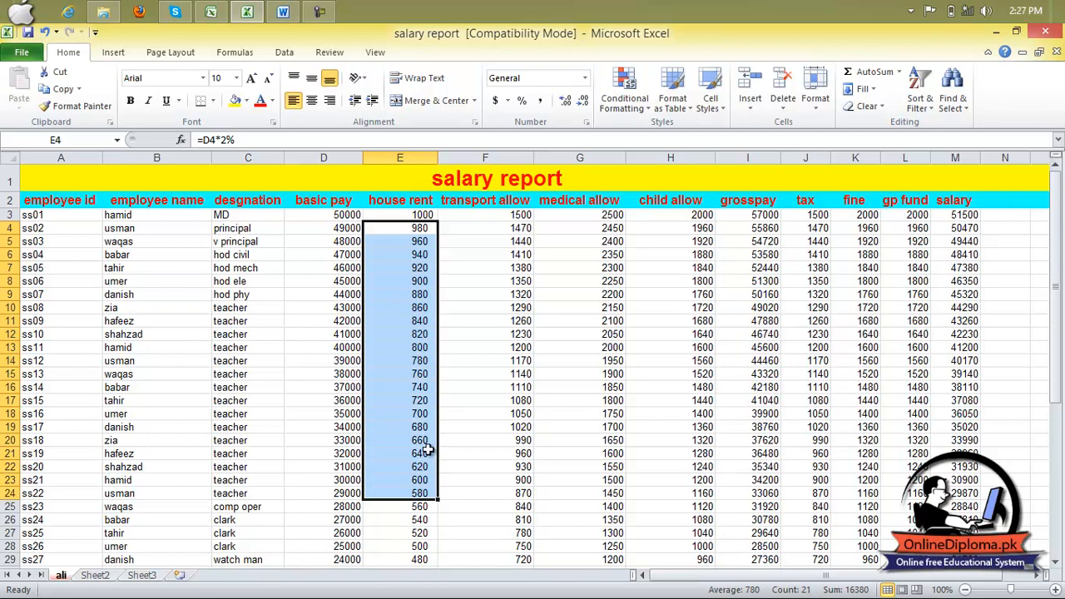
left_click(497, 101)
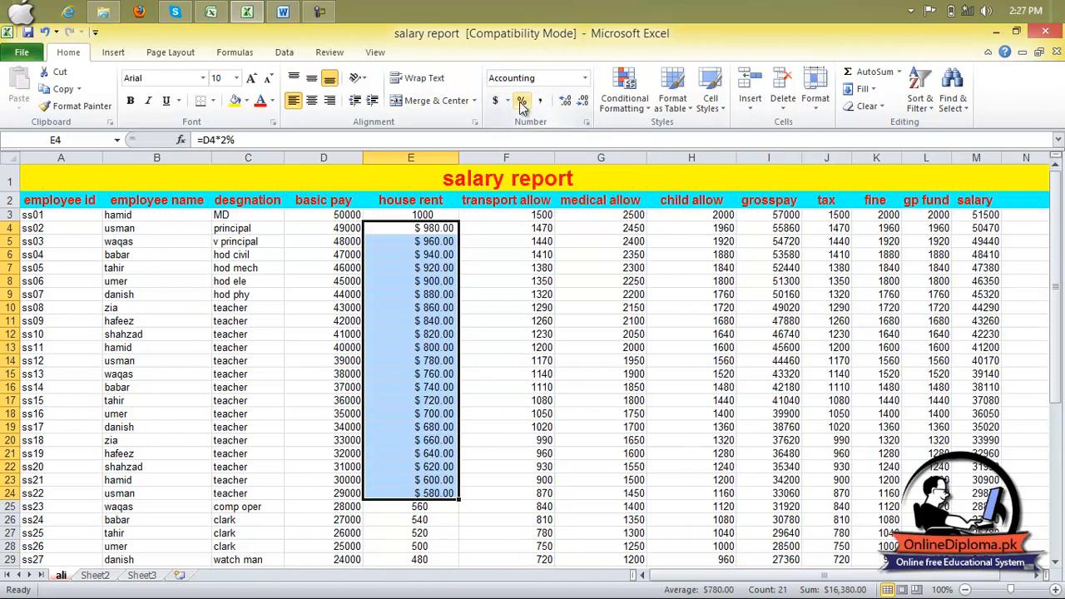
left_click(521, 101)
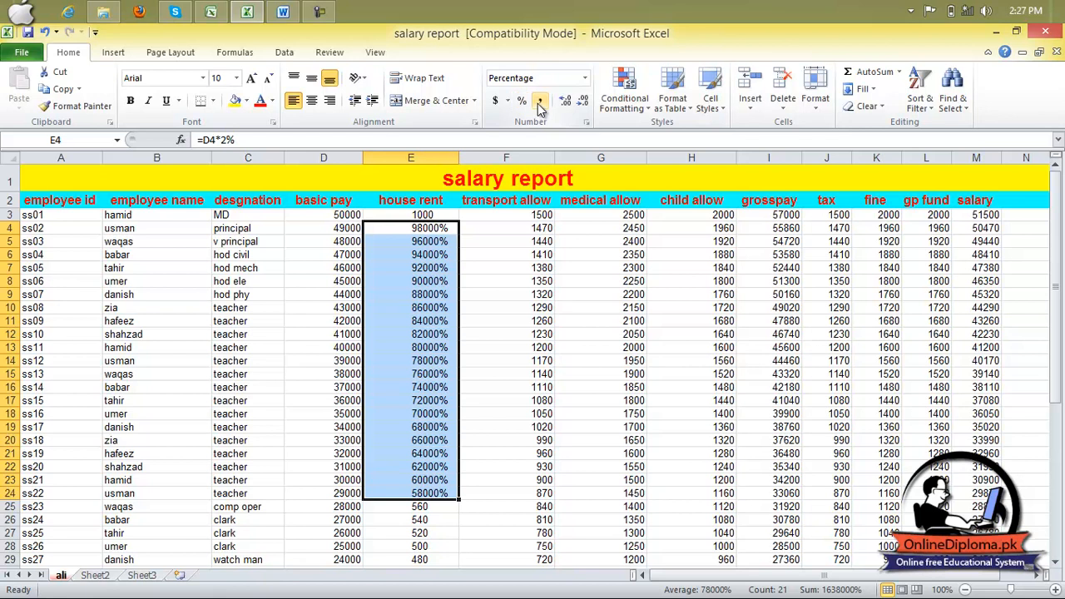
left_click(539, 101)
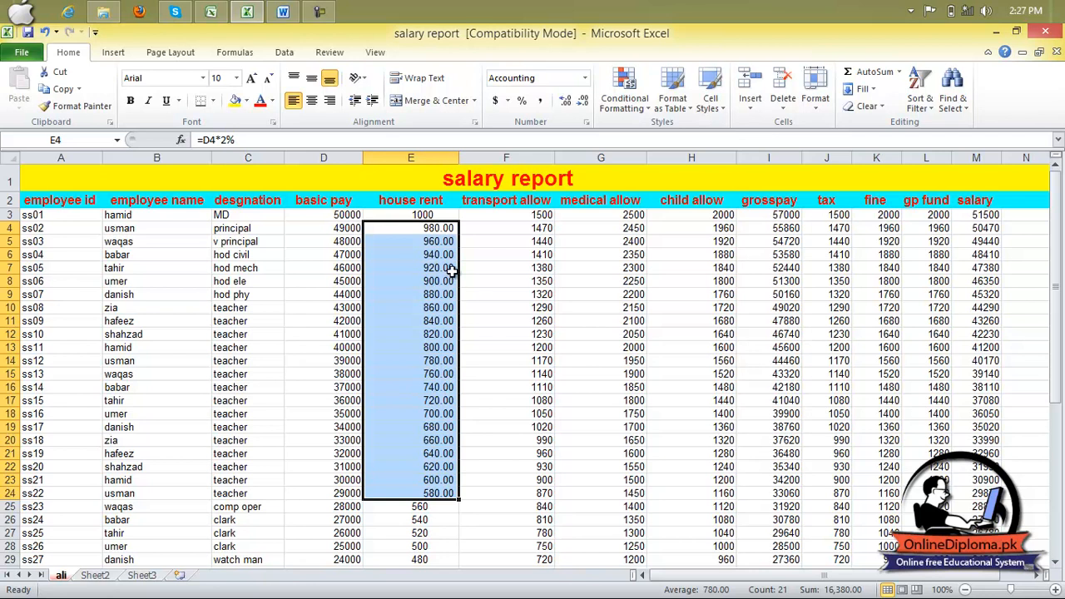
- Enter 258.652 in F41 and 259.625 in F42, and fill the series down to F59
scroll(457, 261, "down", 11)
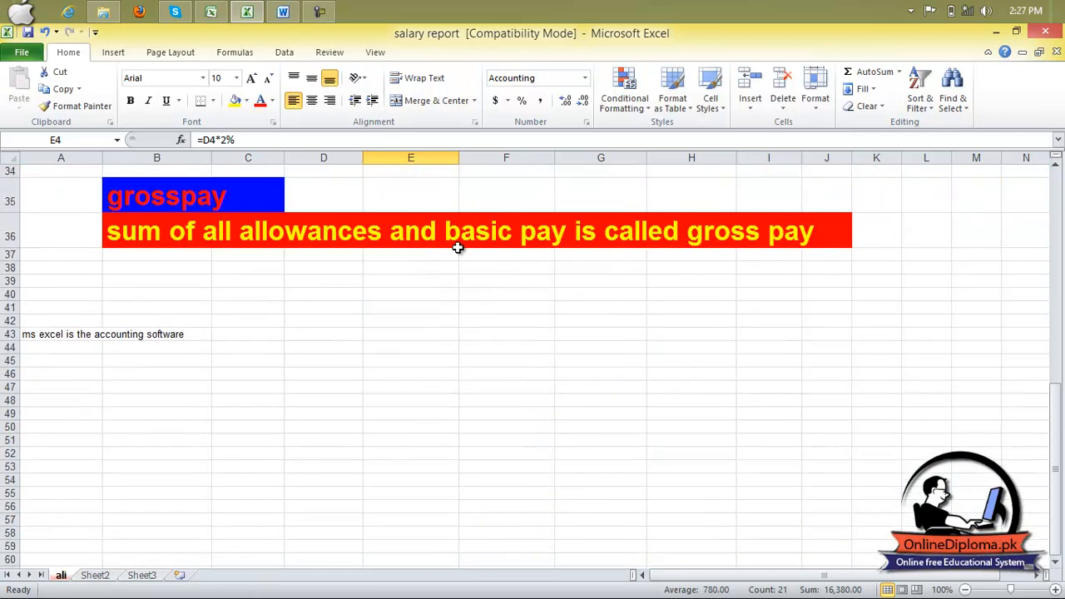
left_click(486, 306)
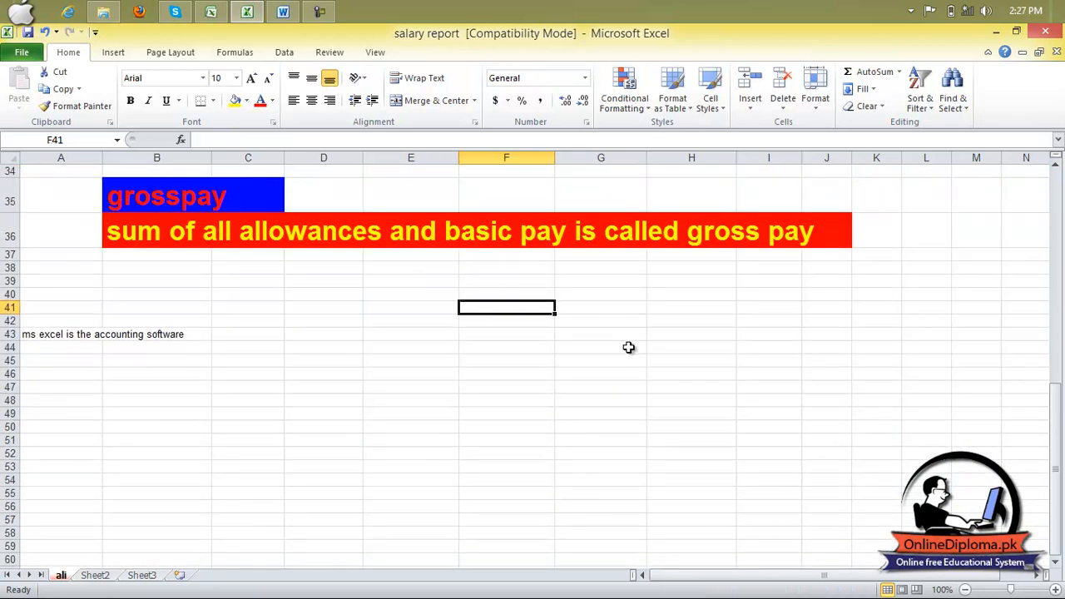
type("258.652")
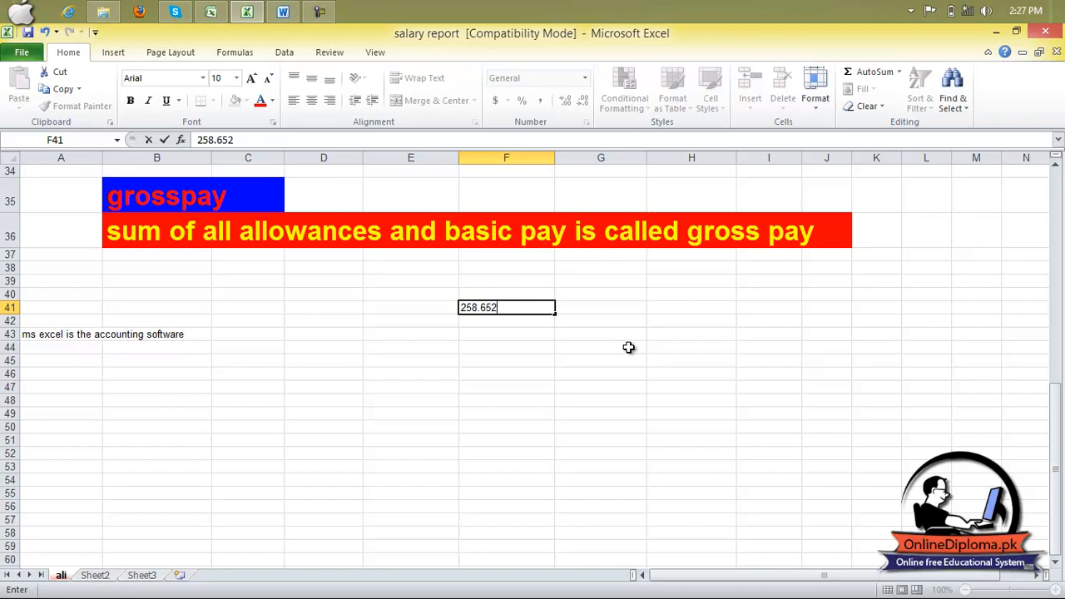
key("Return")
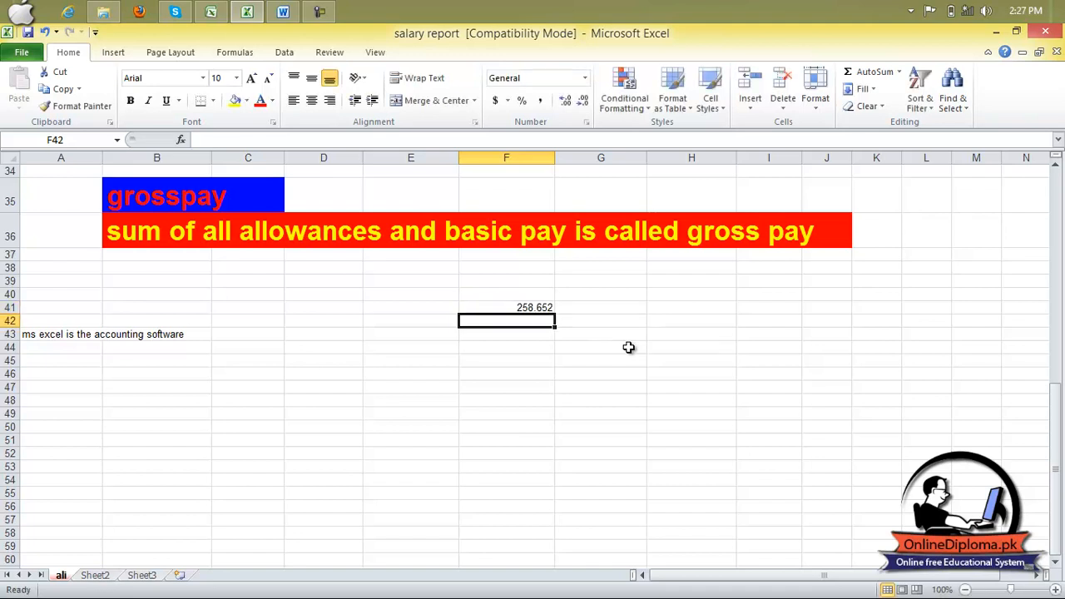
type("259.625")
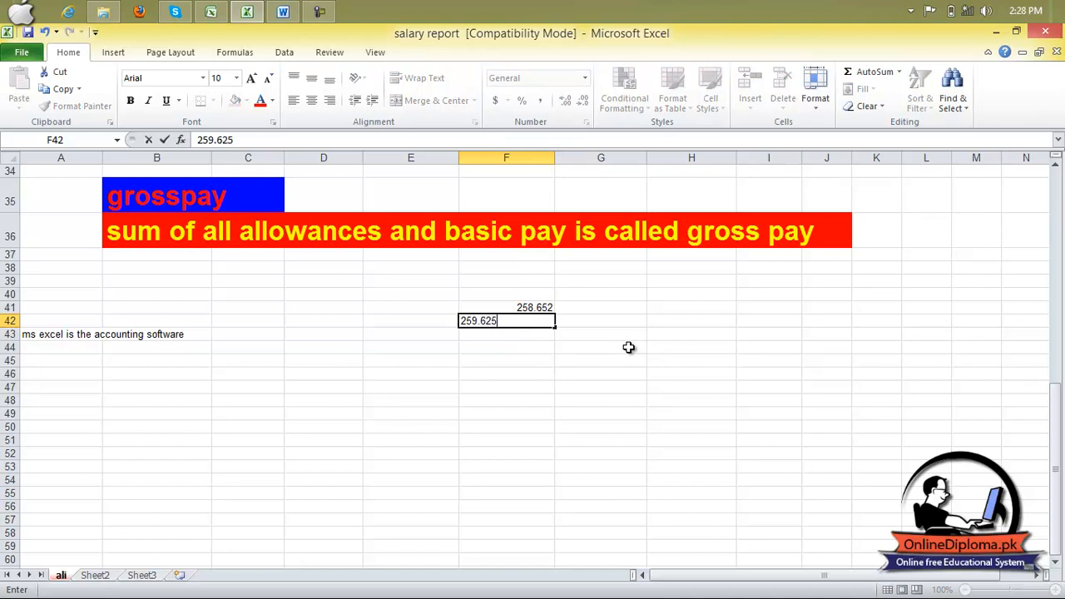
left_click(628, 348)
left_click_drag(535, 305, 551, 326)
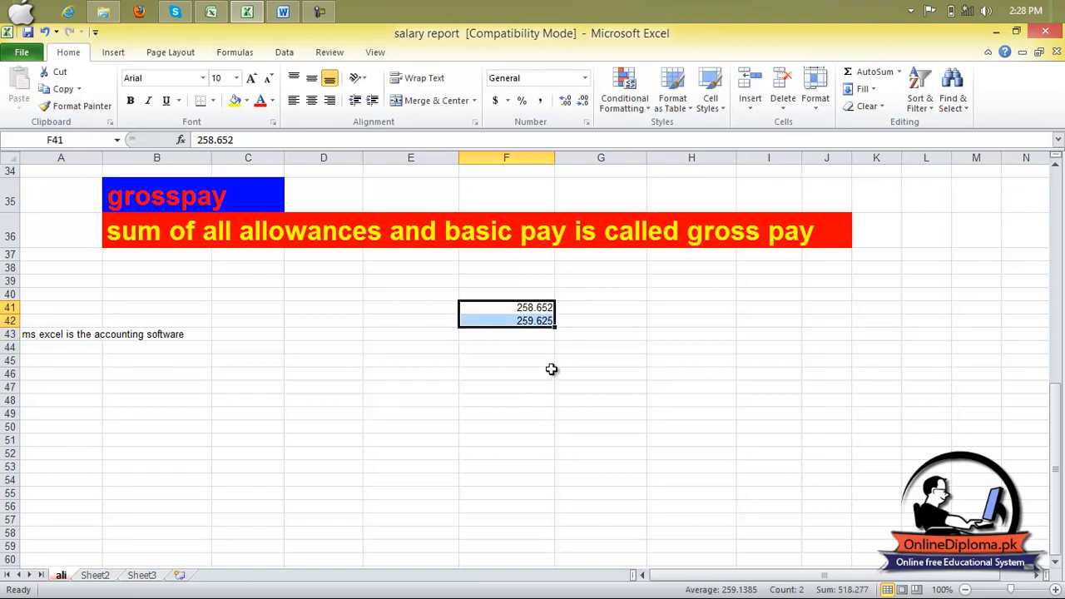
left_click_drag(555, 330, 545, 552)
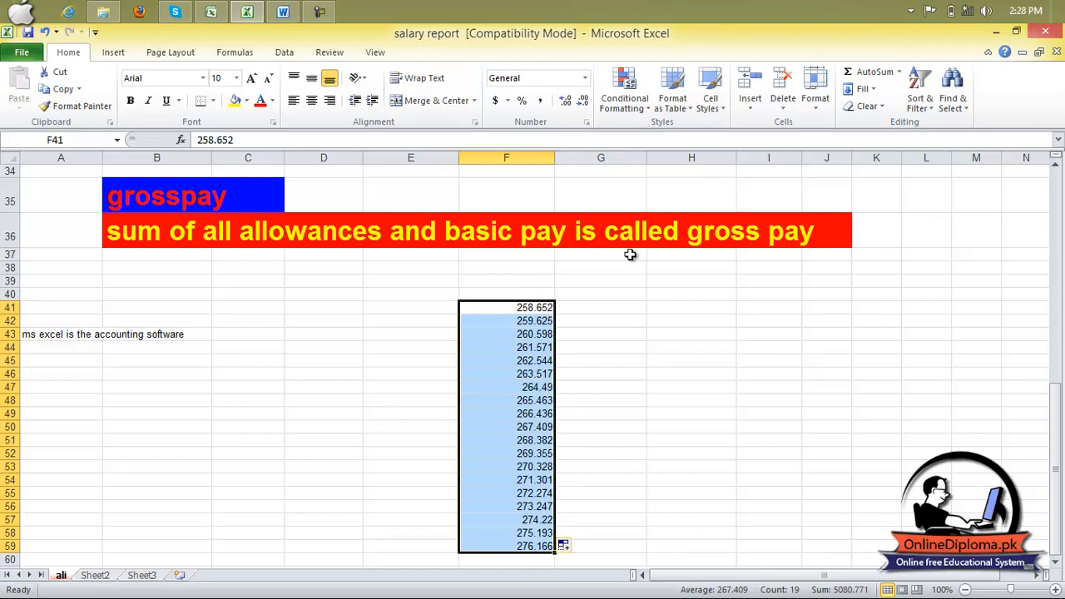
- Decrease the decimals of F41:F59 to one place, and then increase them to seven places
left_click(583, 101)
left_click(584, 102)
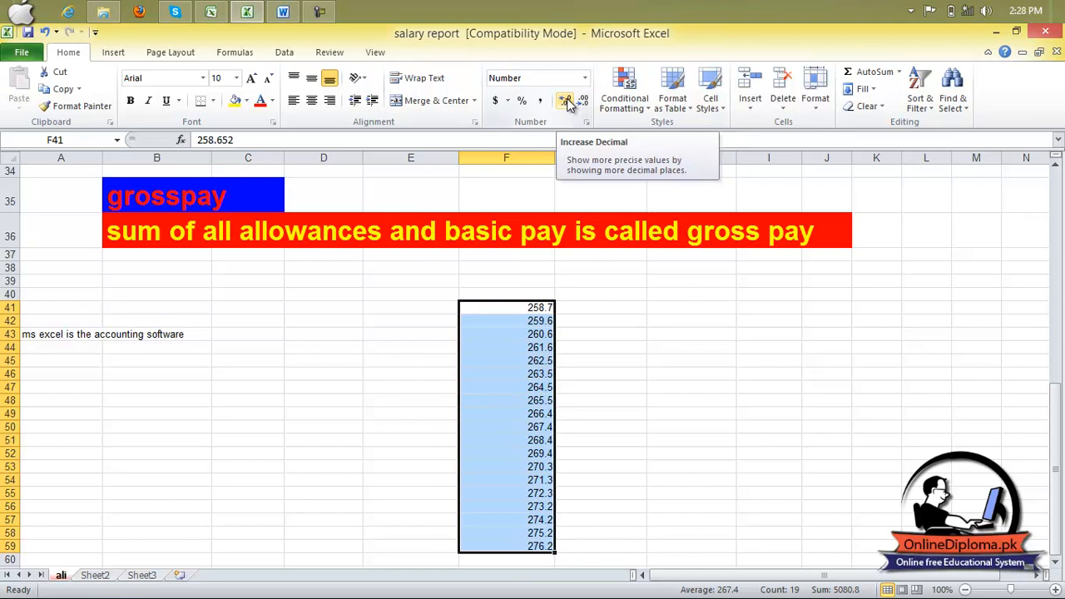
left_click(566, 101)
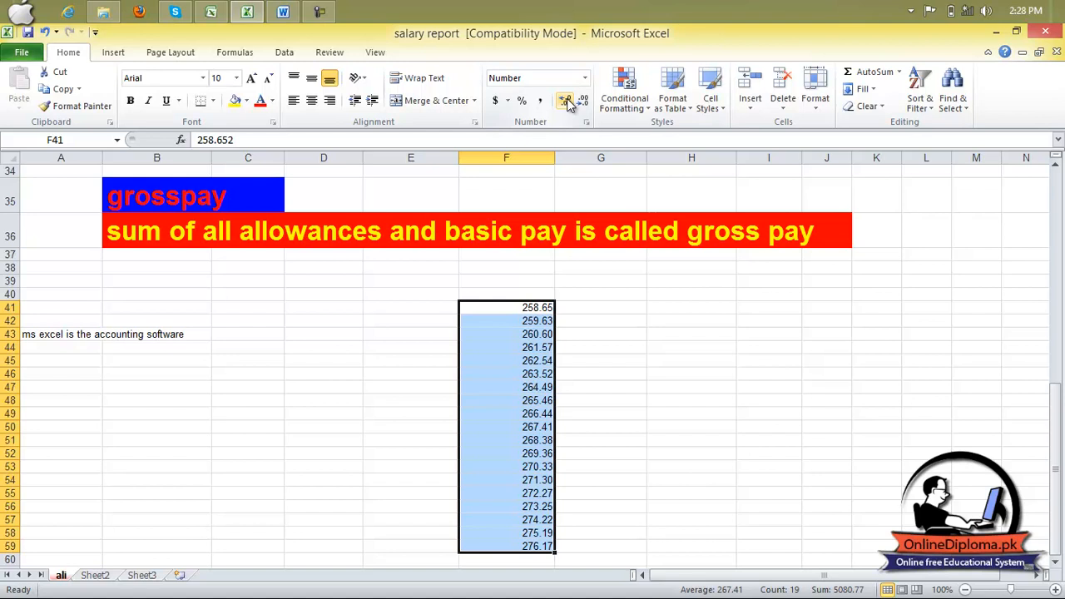
left_click(566, 101)
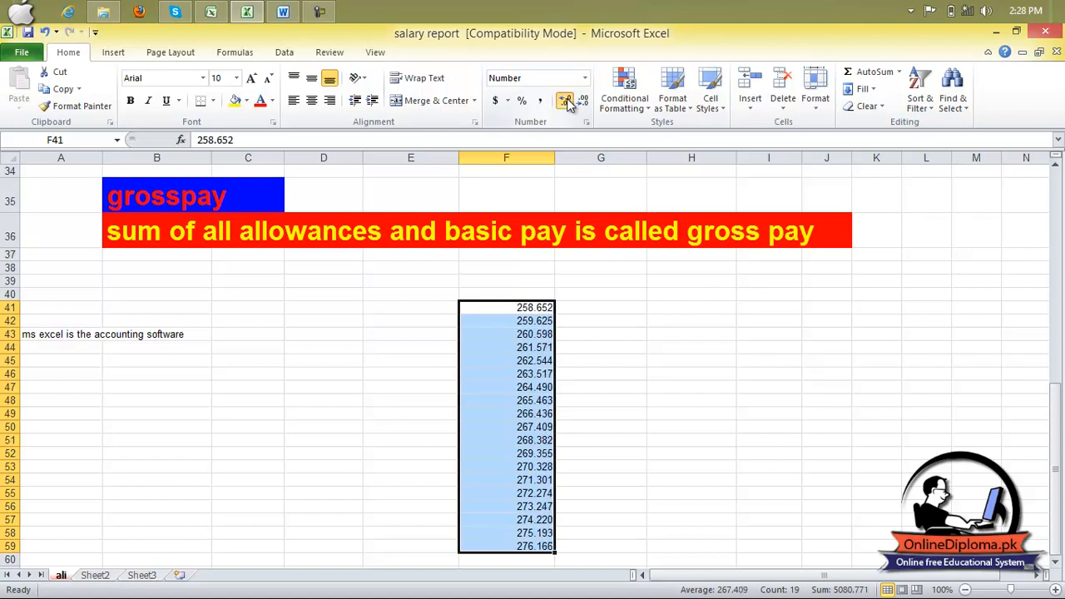
left_click(565, 101)
left_click(566, 101)
left_click(565, 100)
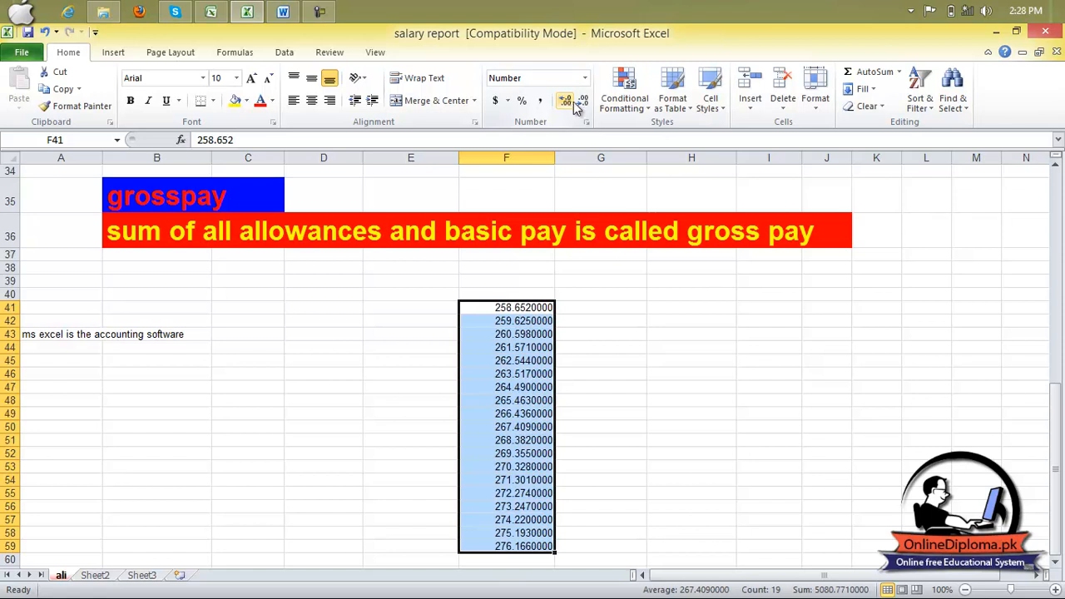
- Decrease the decimals of F41:F59 back to one place
left_click(581, 104)
left_click(581, 104)
left_click(582, 104)
left_click(582, 104)
left_click(582, 104)
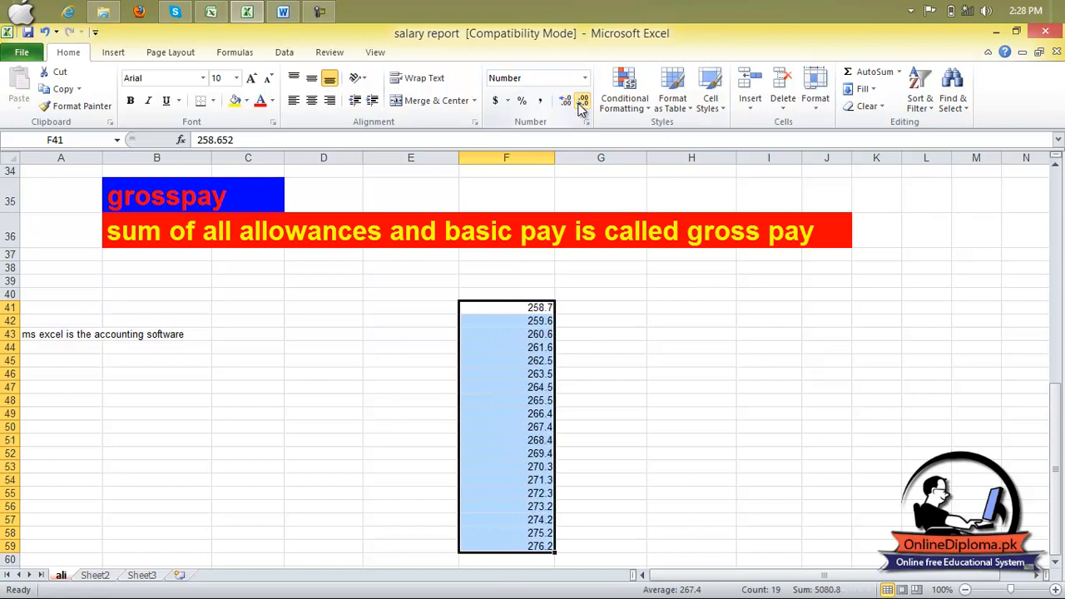
- Clear the contents of F40:G60 and return to the beginning of the salary table
left_click_drag(574, 294, 487, 570)
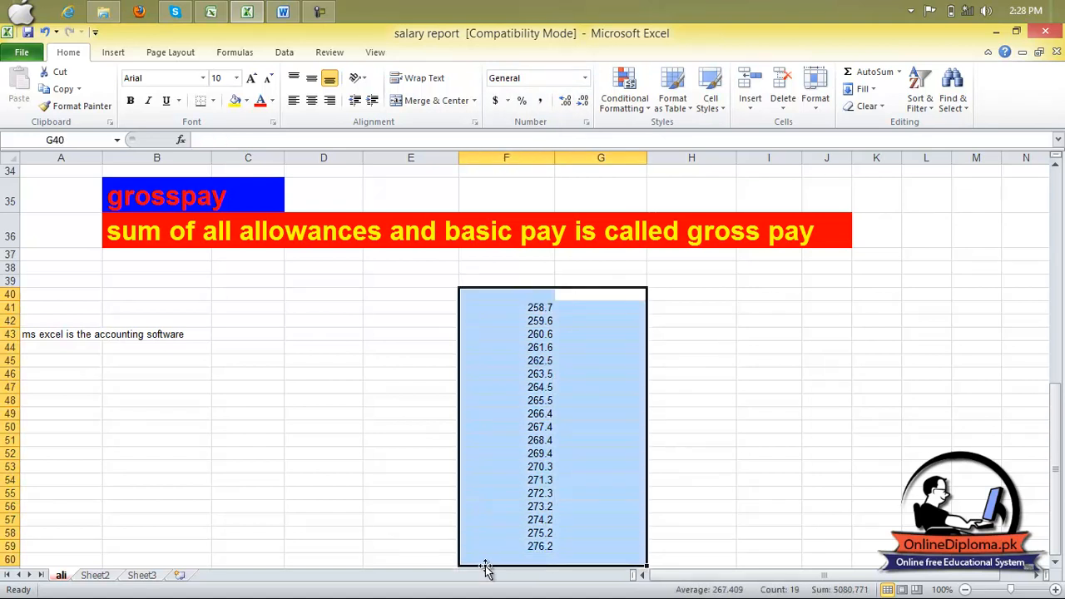
key("Delete")
scroll(751, 439, "up", 7)
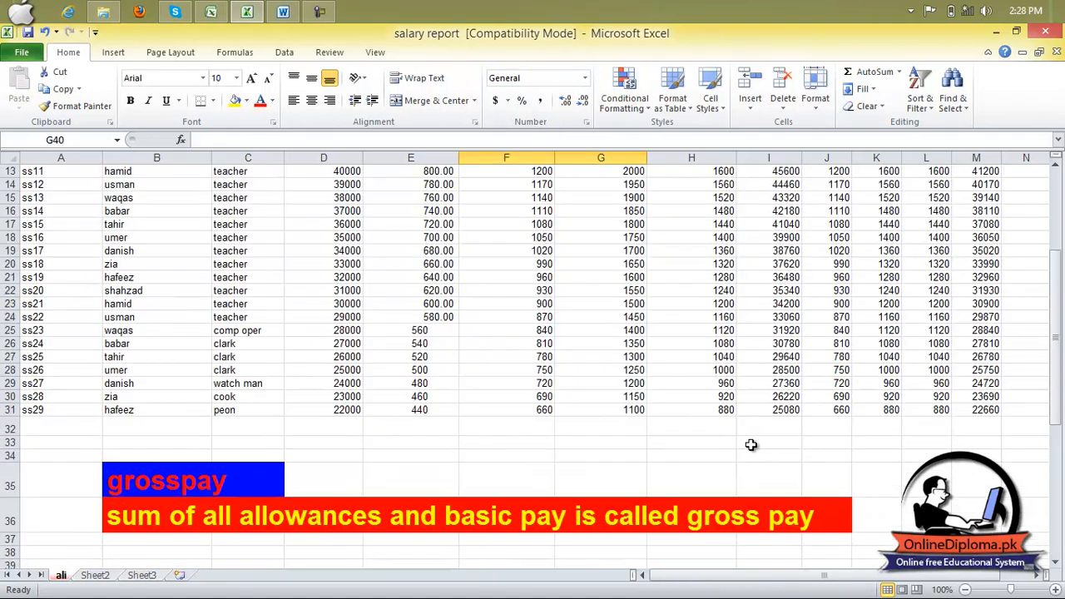
scroll(750, 445, "up", 4)
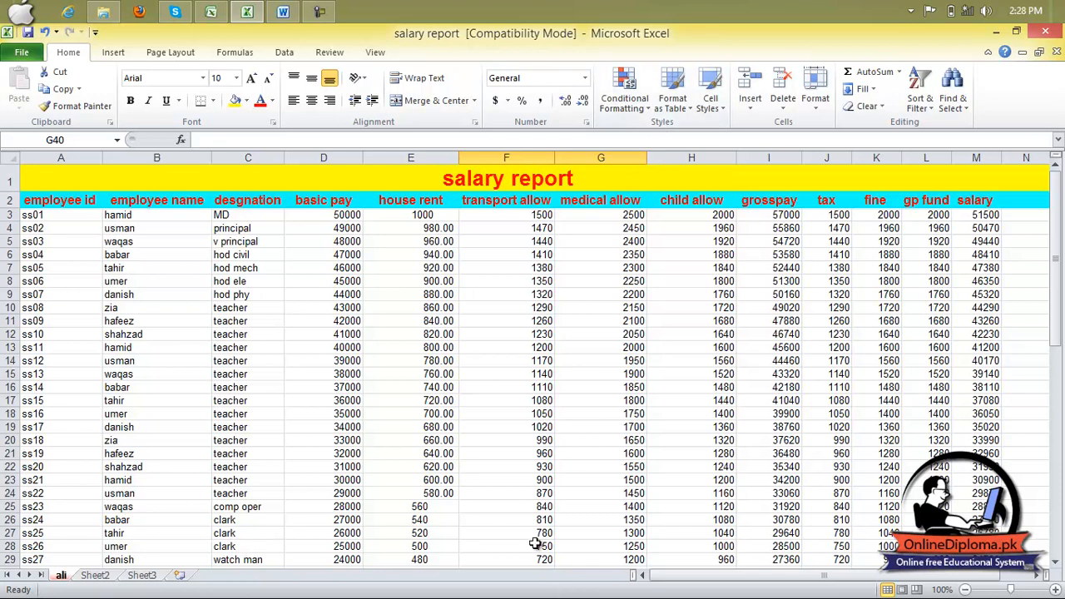
- Undo the sample numbers, house rent format changes and unmerging, back to the merged and centered text in row 43
key("ctrl+z")
key("ctrl+z")
key("ctrl+z")
key("ctrl+z")
key("ctrl+z")
key("ctrl+z")
key("ctrl+z")
key("ctrl+z")
key("ctrl+z")
key("ctrl+z")
key("ctrl+z")
key("ctrl+z")
key("ctrl+z")
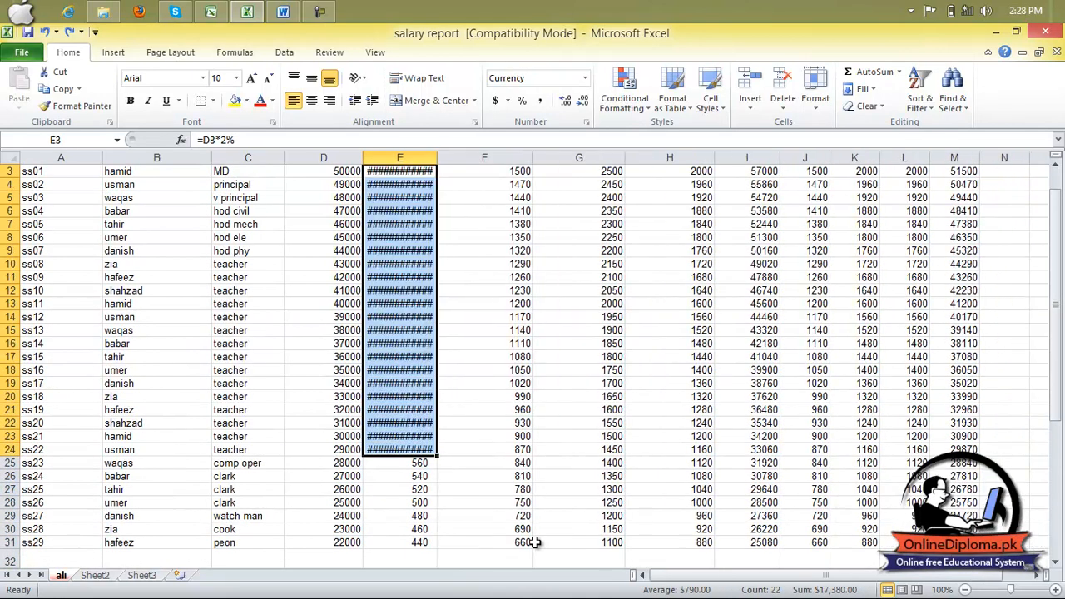
scroll(526, 534, "up", 6)
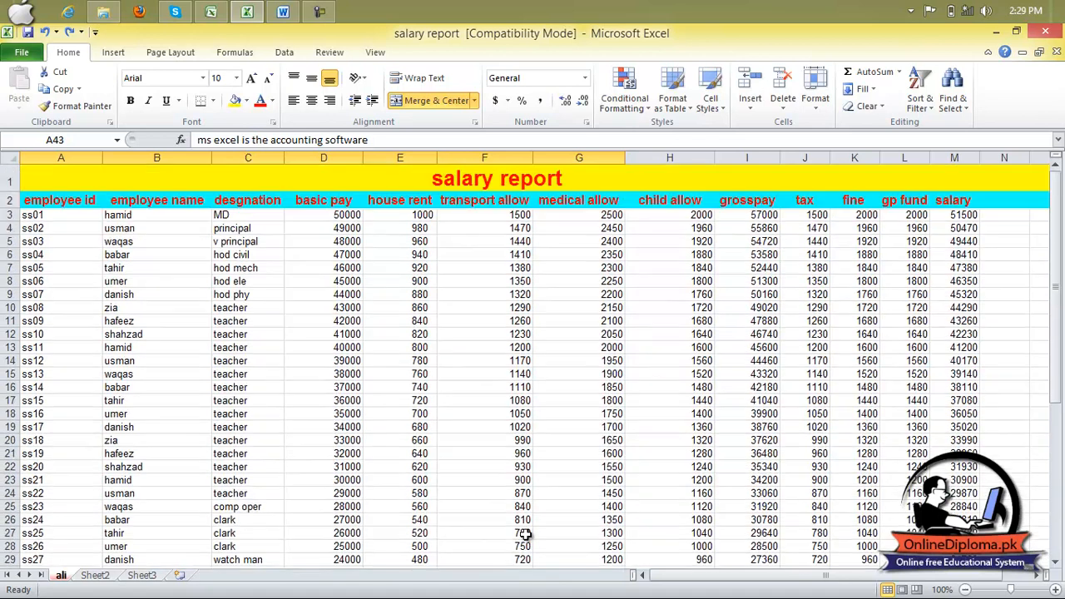
left_click(501, 451)
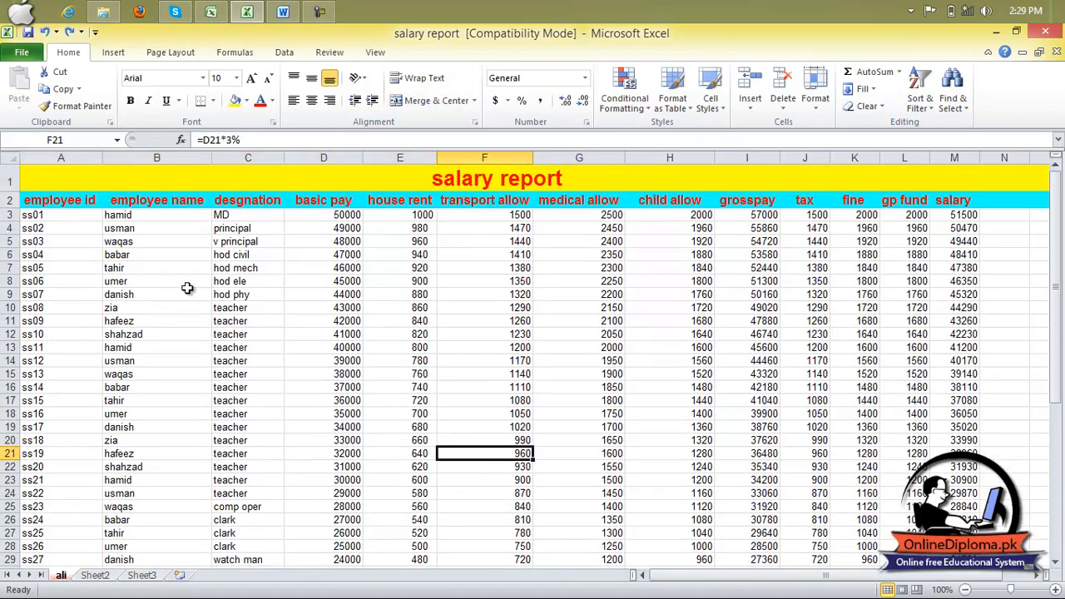
left_click(648, 109)
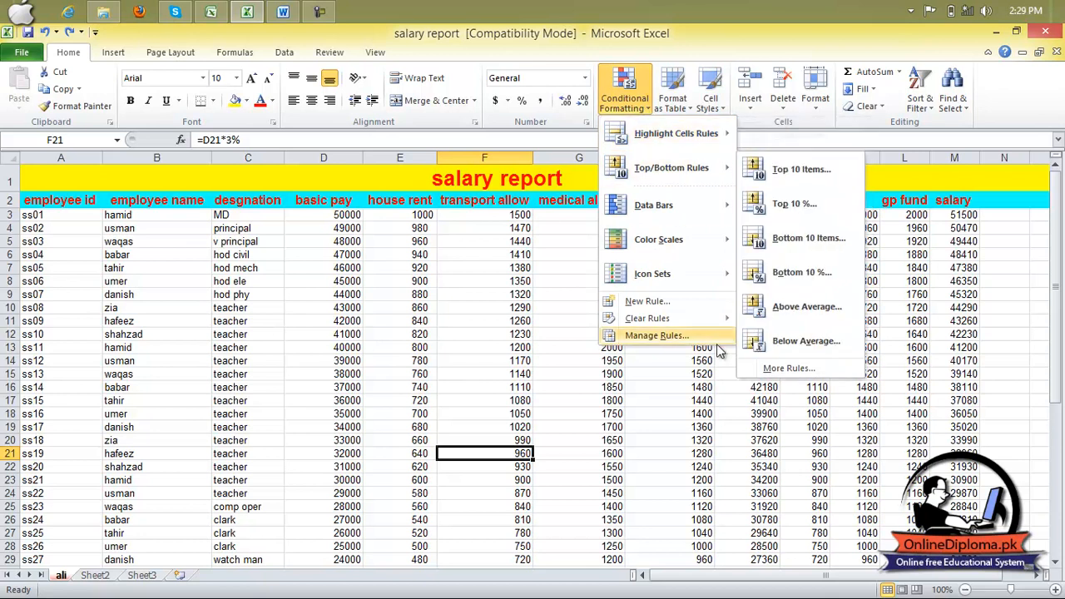
left_click(837, 504)
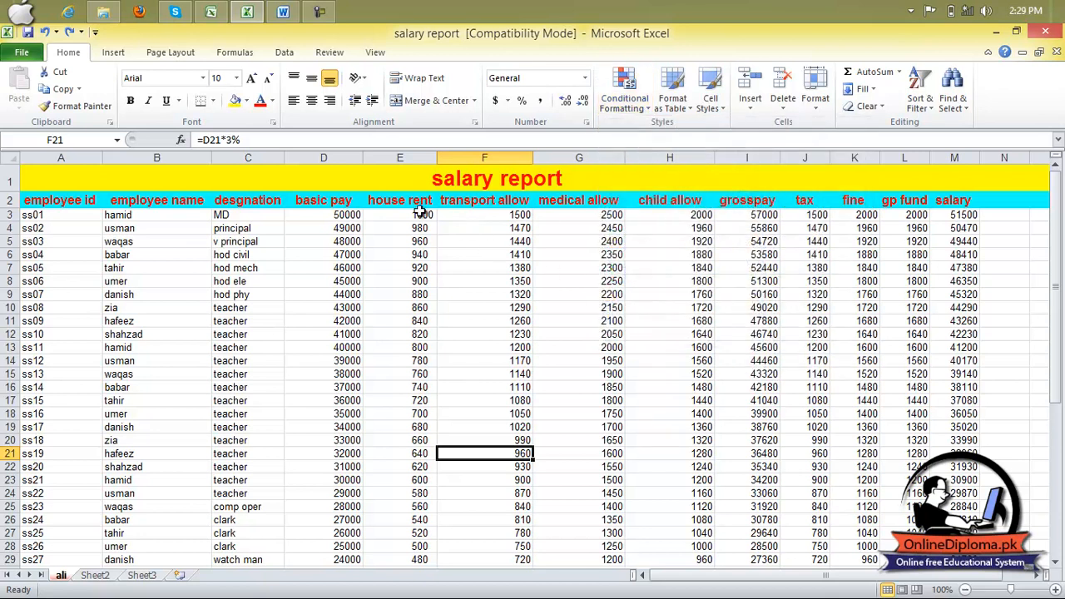
- Apply a Greater Than conditional highlight rule with the threshold 1000 to cell F21
left_click(624, 96)
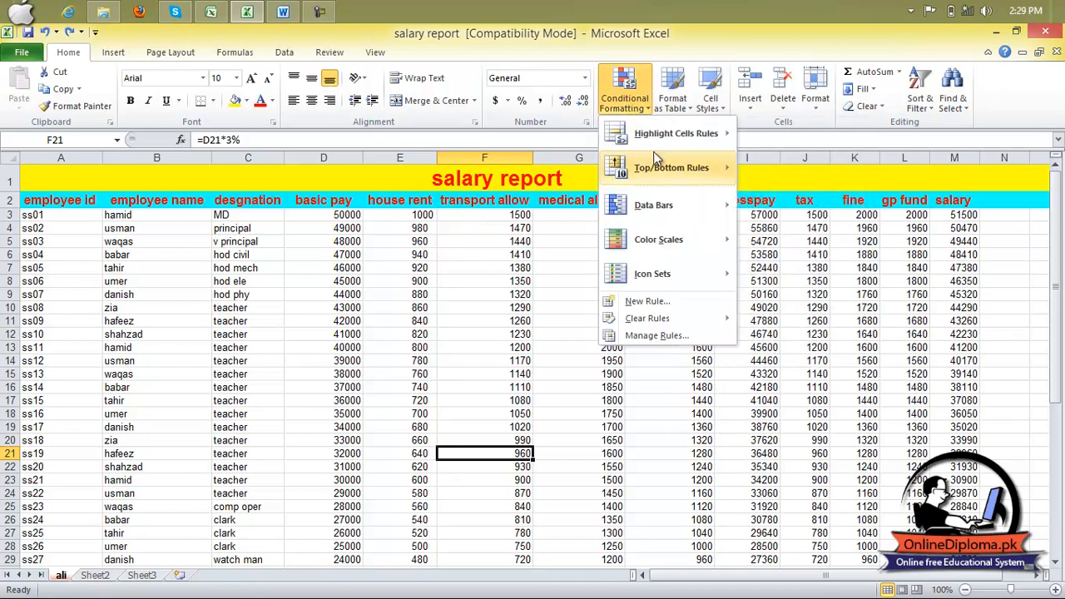
mouse_move(659, 141)
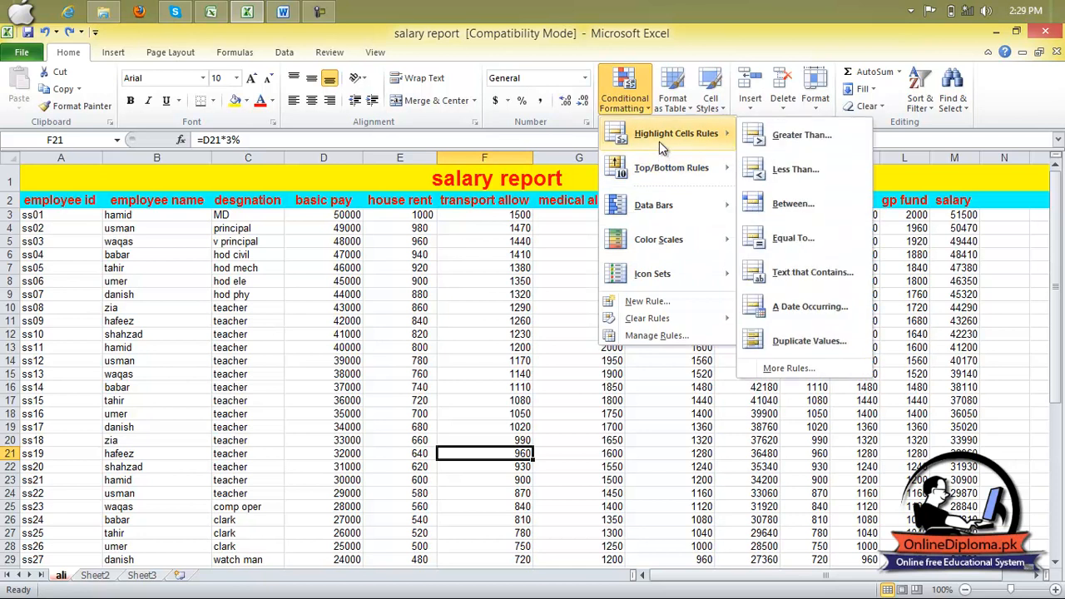
left_click(805, 136)
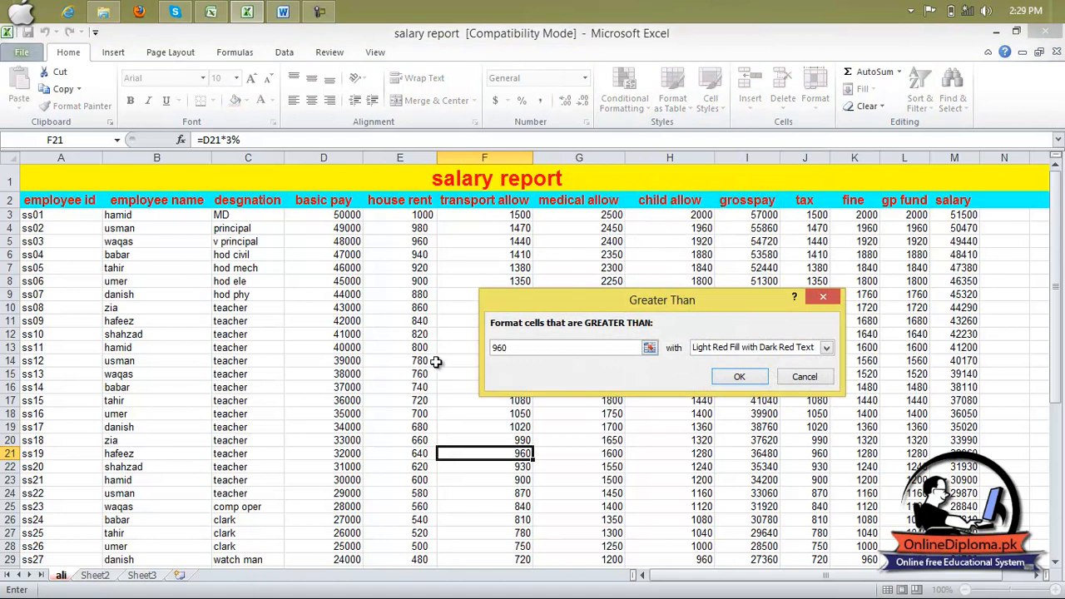
key("BackSpace")
key("BackSpace")
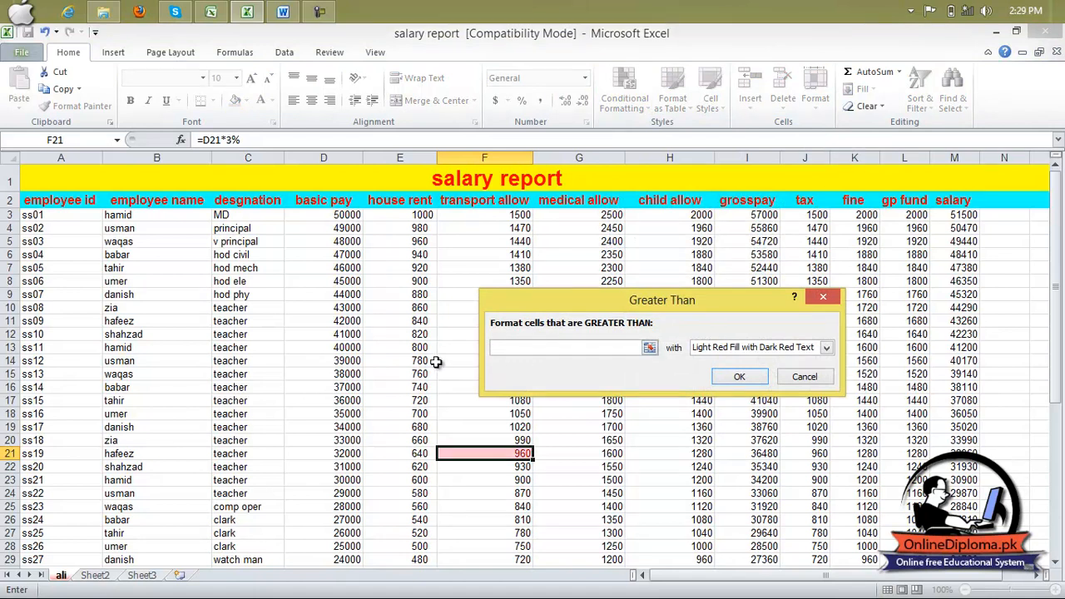
type("000")
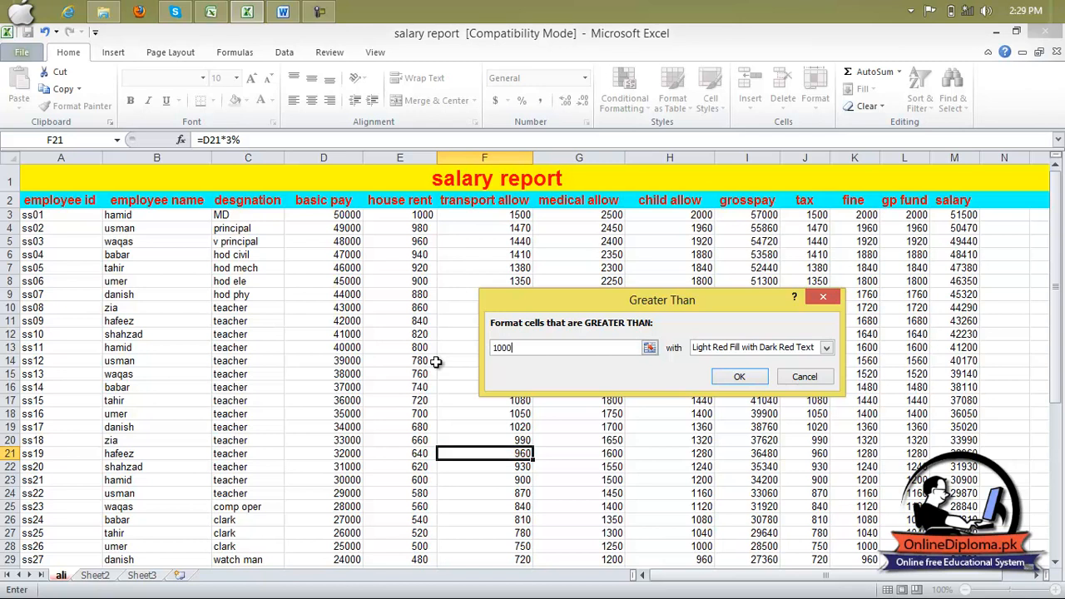
left_click(826, 348)
left_click(770, 383)
left_click(737, 379)
left_click(797, 359)
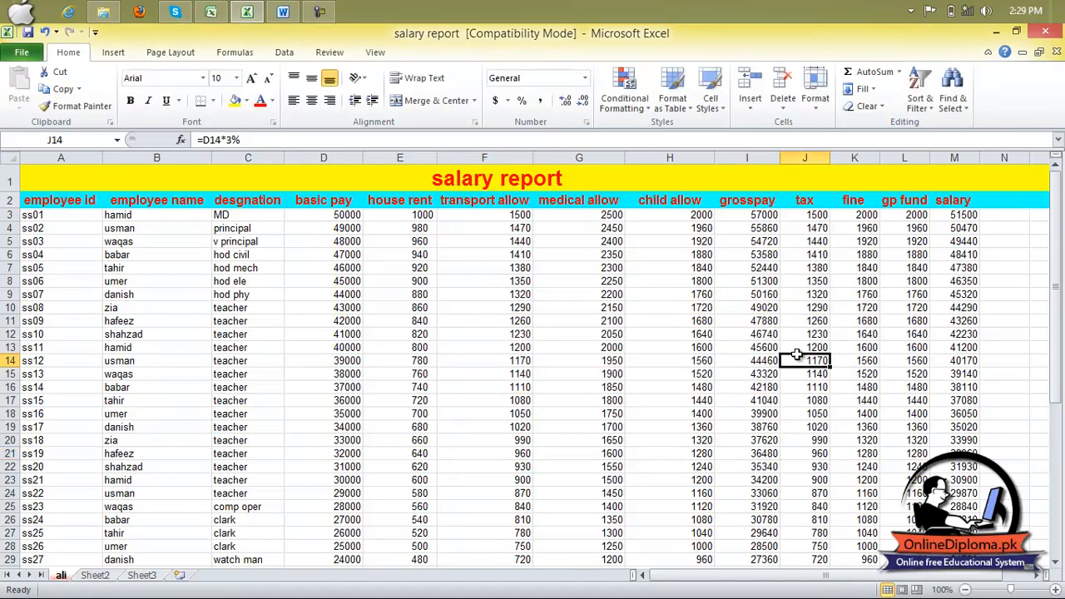
- Highlight the values greater than 5000 in D3:M31 with Light Red Fill
left_click_drag(345, 214, 946, 543)
left_click(643, 102)
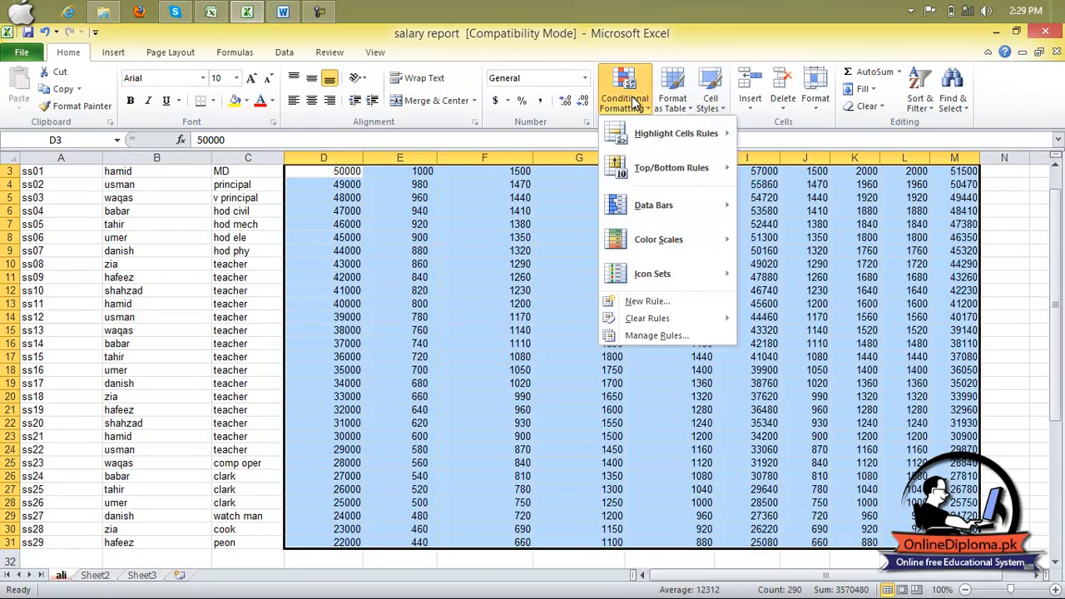
mouse_move(679, 145)
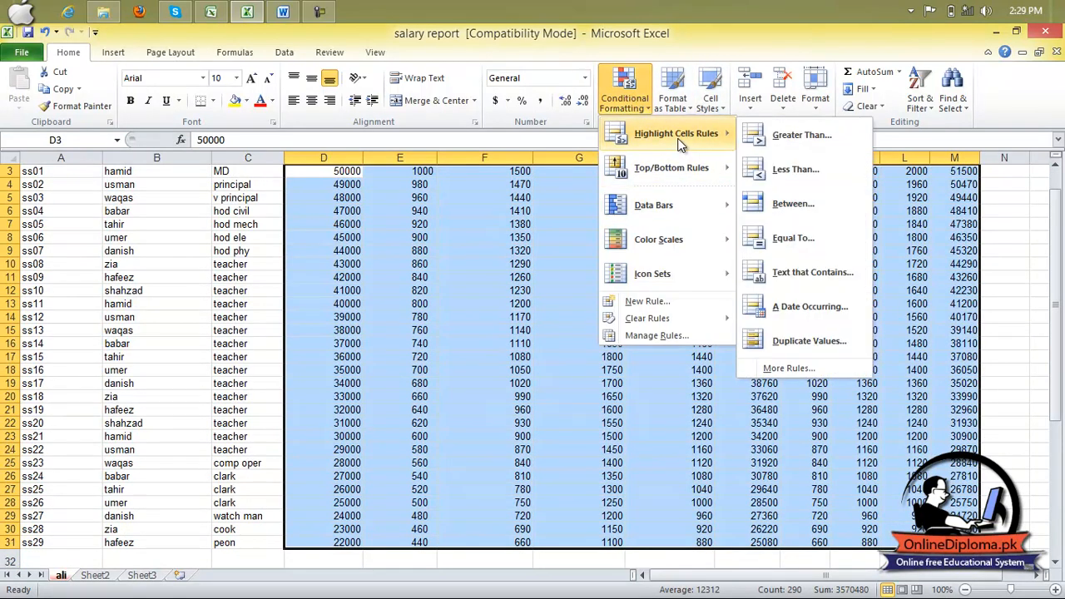
left_click(901, 134)
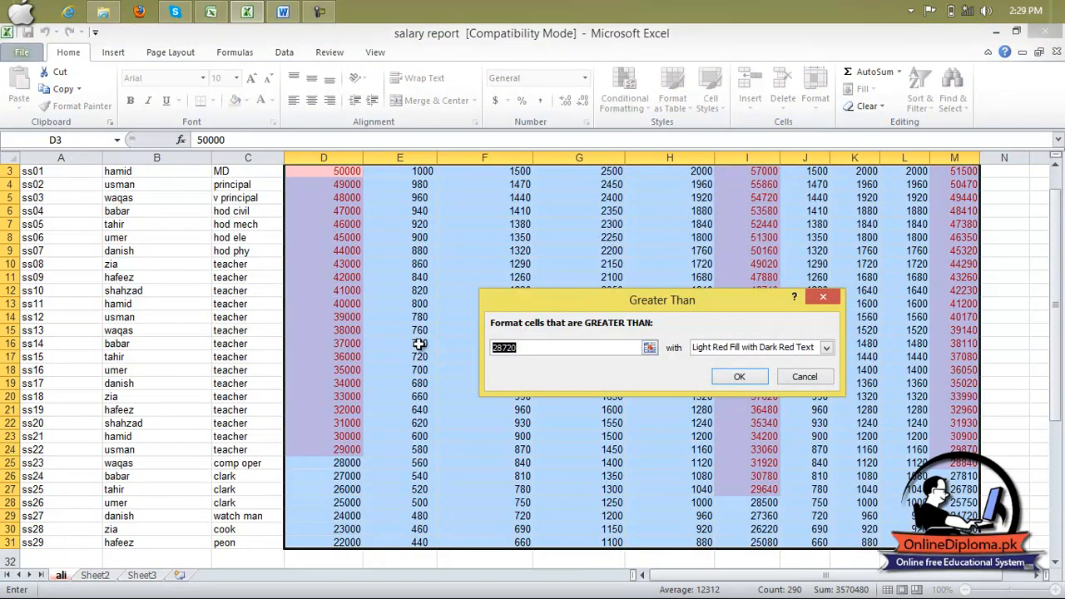
type("5000")
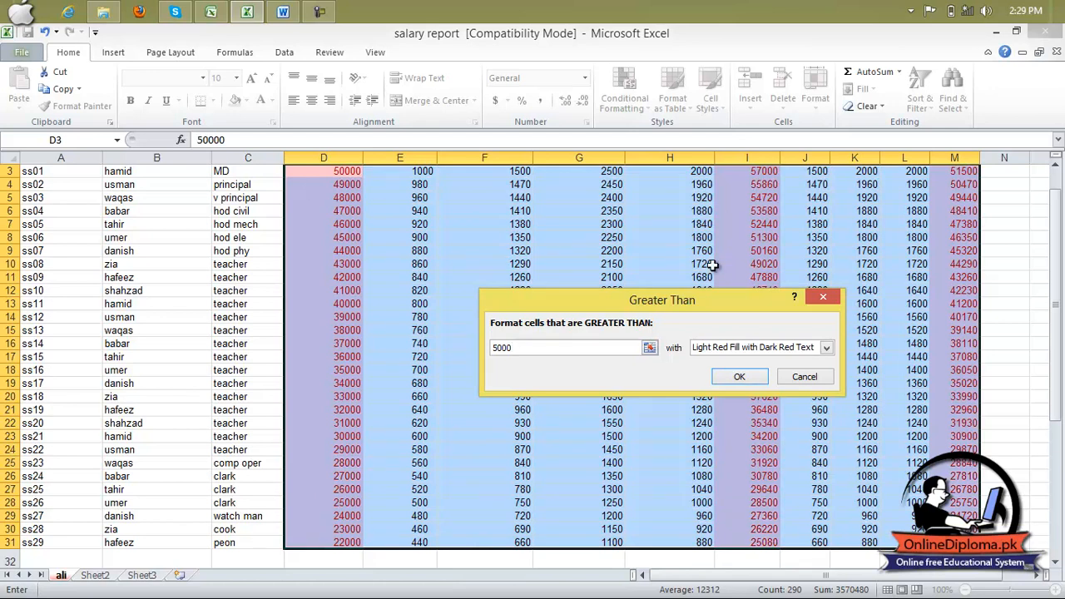
left_click(825, 348)
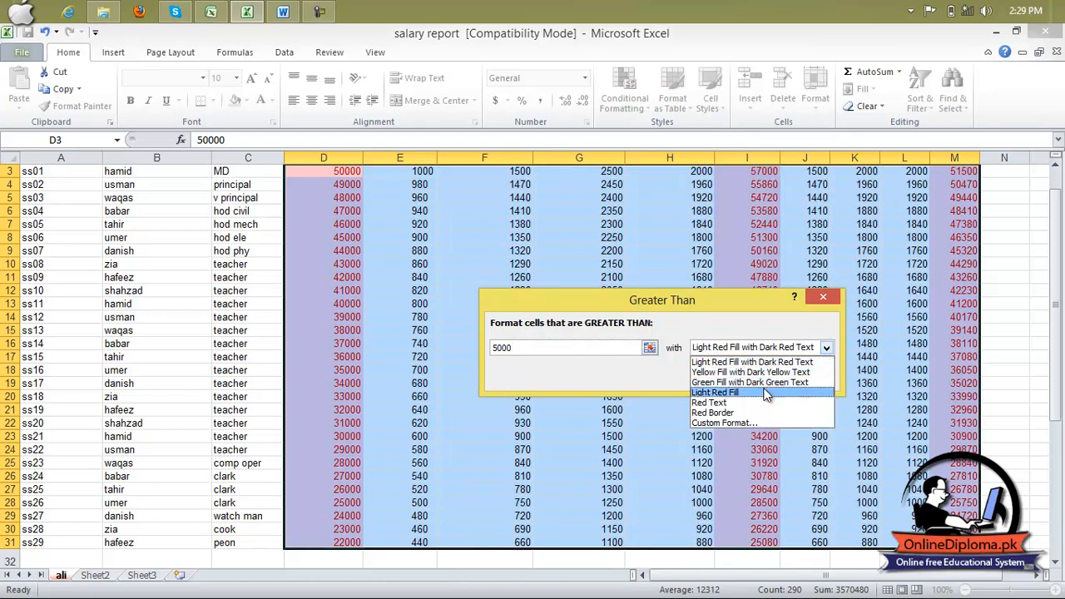
left_click(763, 392)
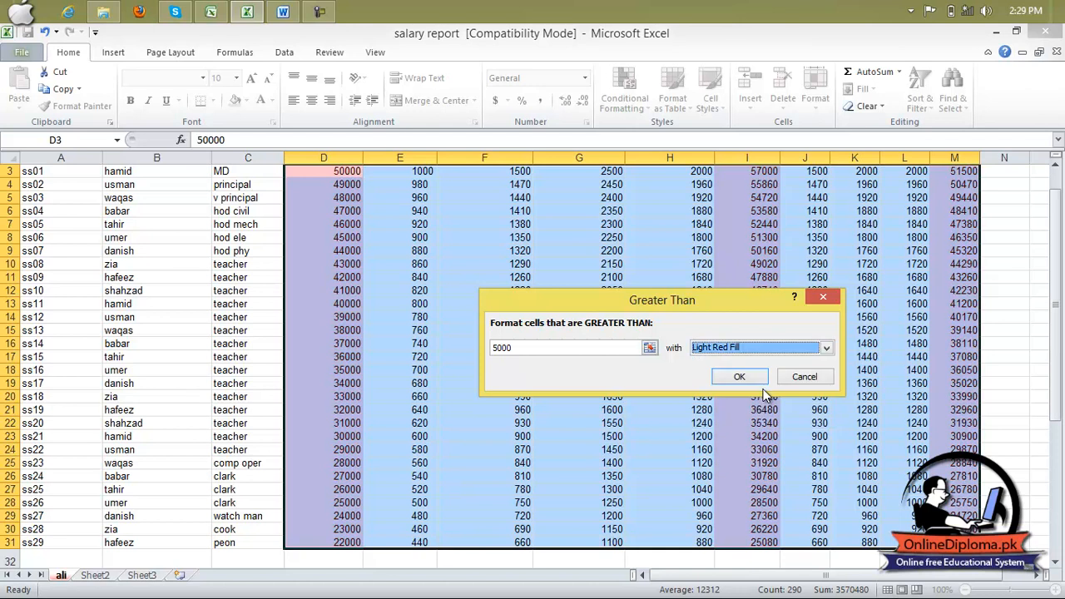
left_click(747, 378)
left_click(748, 382)
left_click(1004, 264)
- Review the highlighted columns down to the last employee row and undo the Greater Than rule
scroll(385, 296, "up", 1)
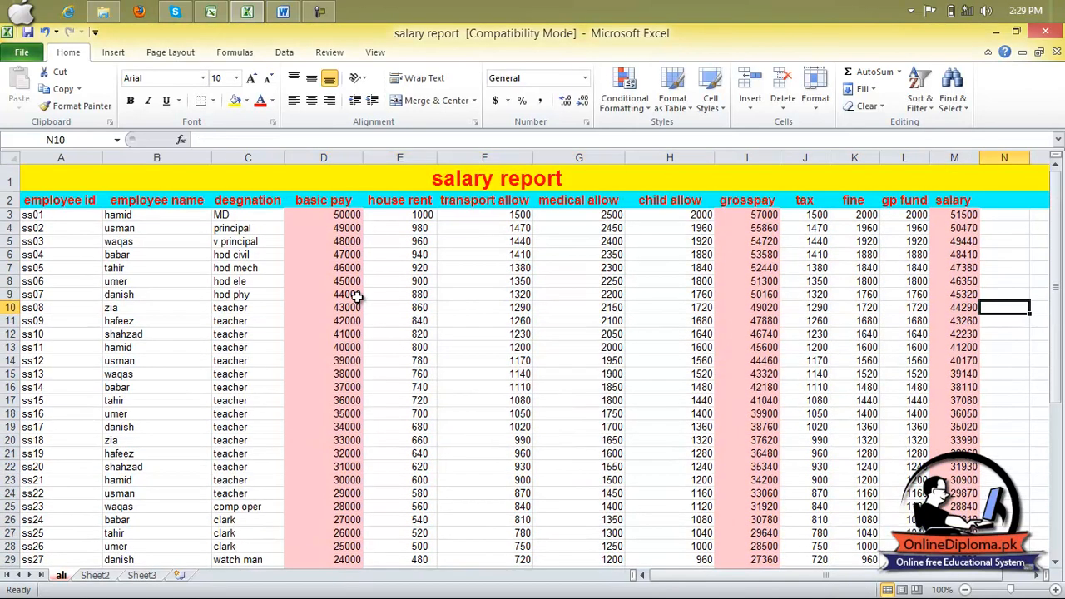
scroll(343, 424, "down", 3)
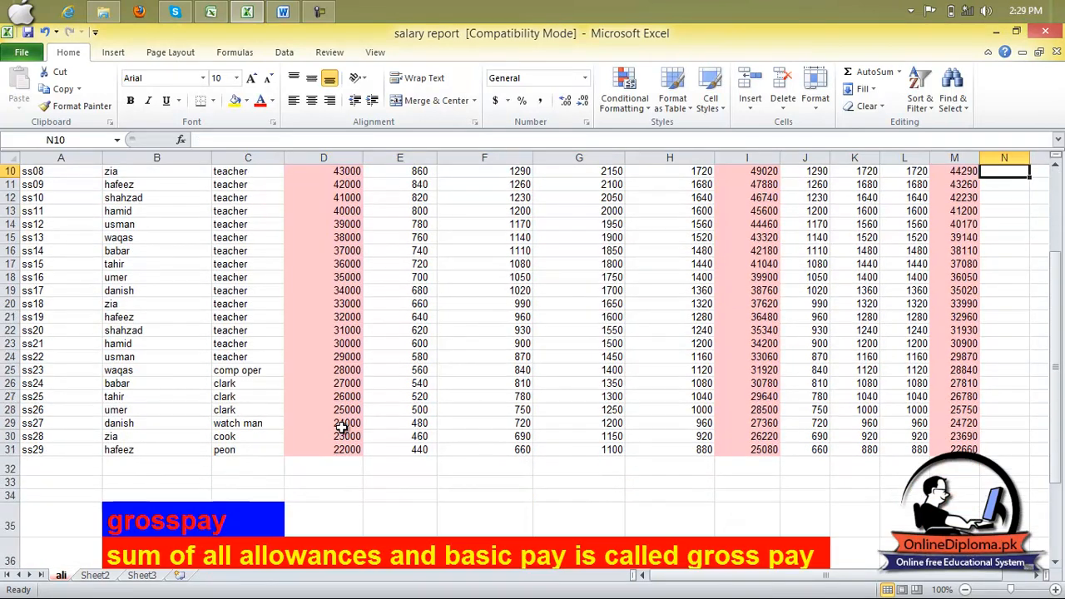
scroll(761, 436, "up", 3)
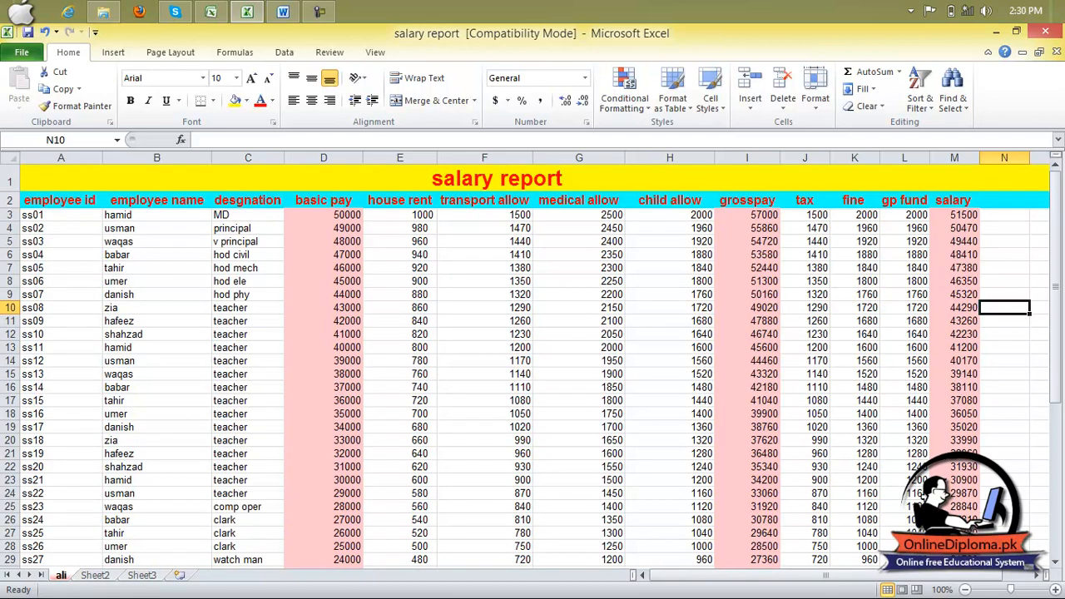
scroll(925, 470, "down", 2)
scroll(957, 482, "up", 2)
key("ctrl+z")
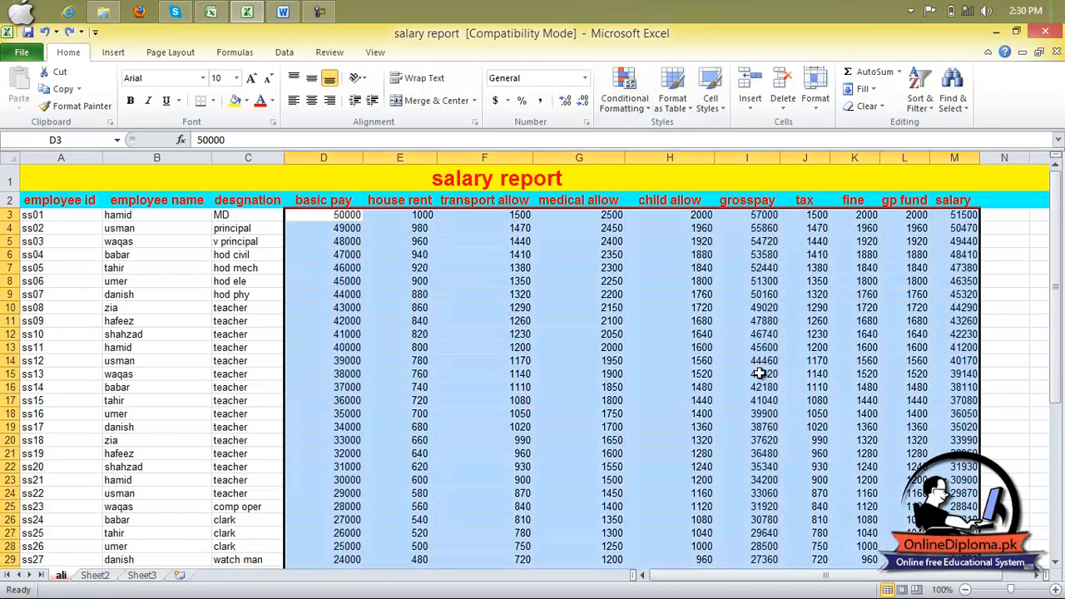
- Try a Between rule on D3:M31 that marks values between 5000 and 1000 with Red Border, and undo it
left_click(623, 95)
mouse_move(661, 140)
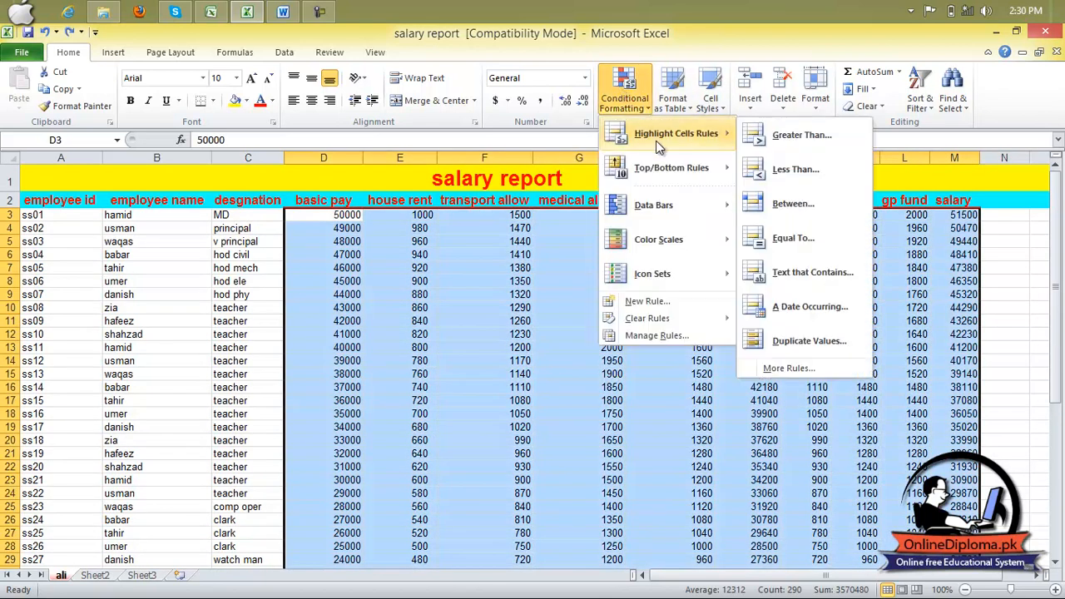
left_click(828, 206)
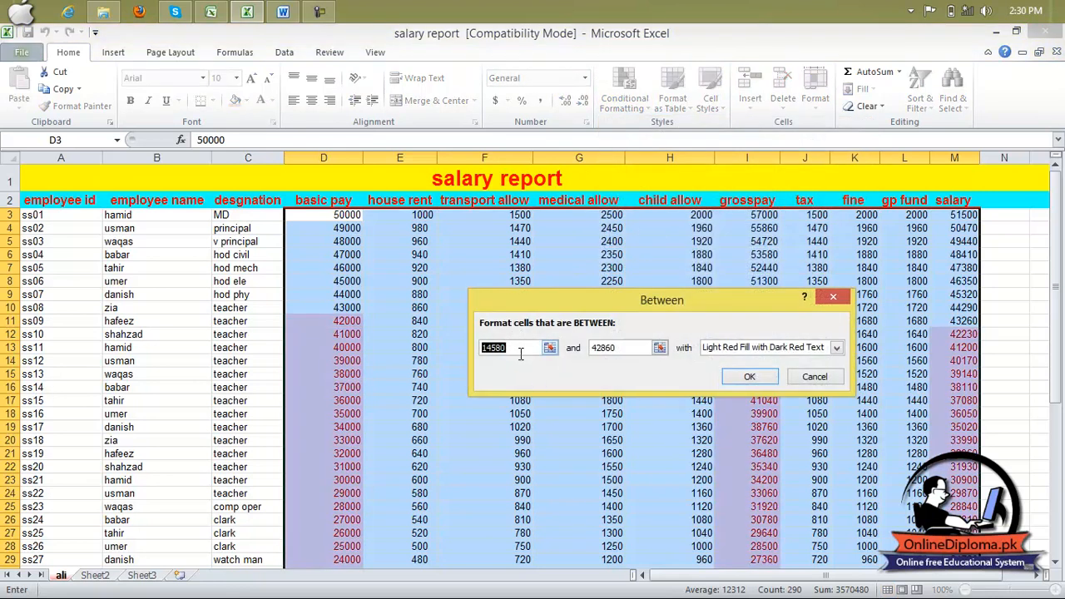
type("5000")
type("100")
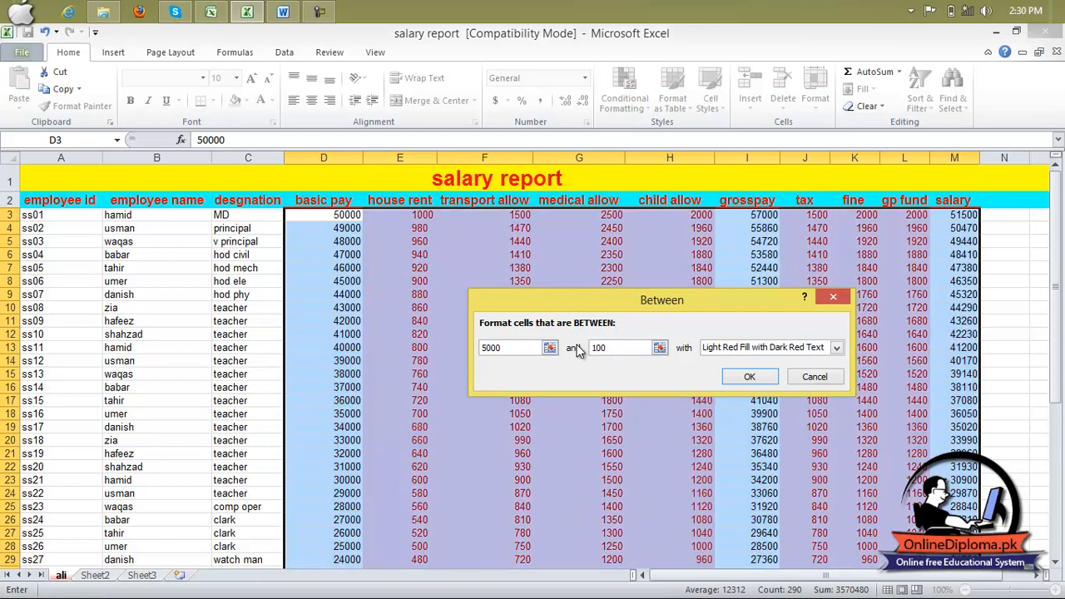
type("0")
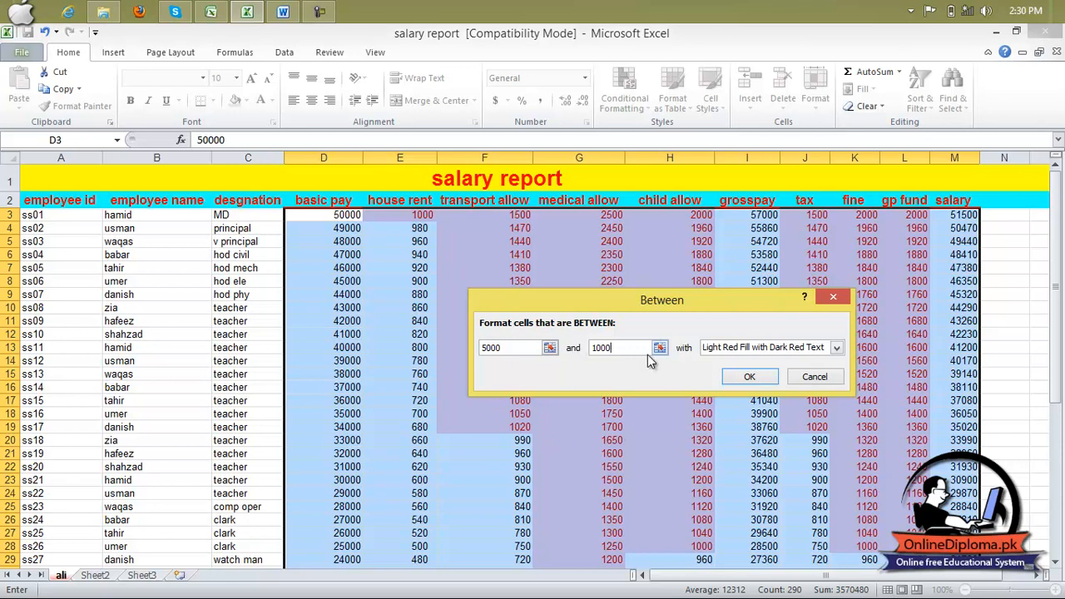
left_click(803, 356)
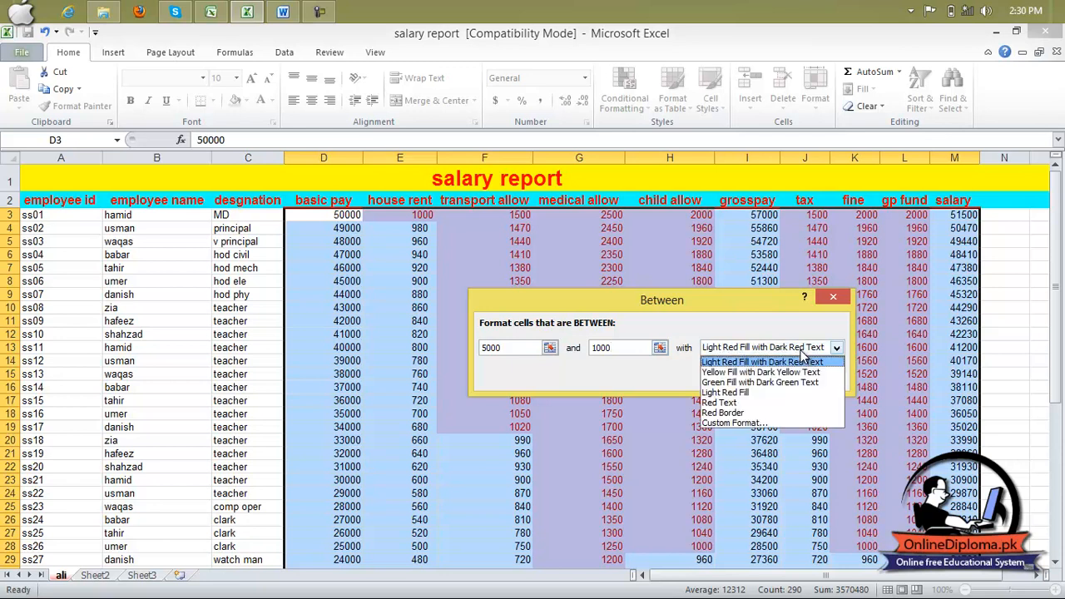
left_click(778, 413)
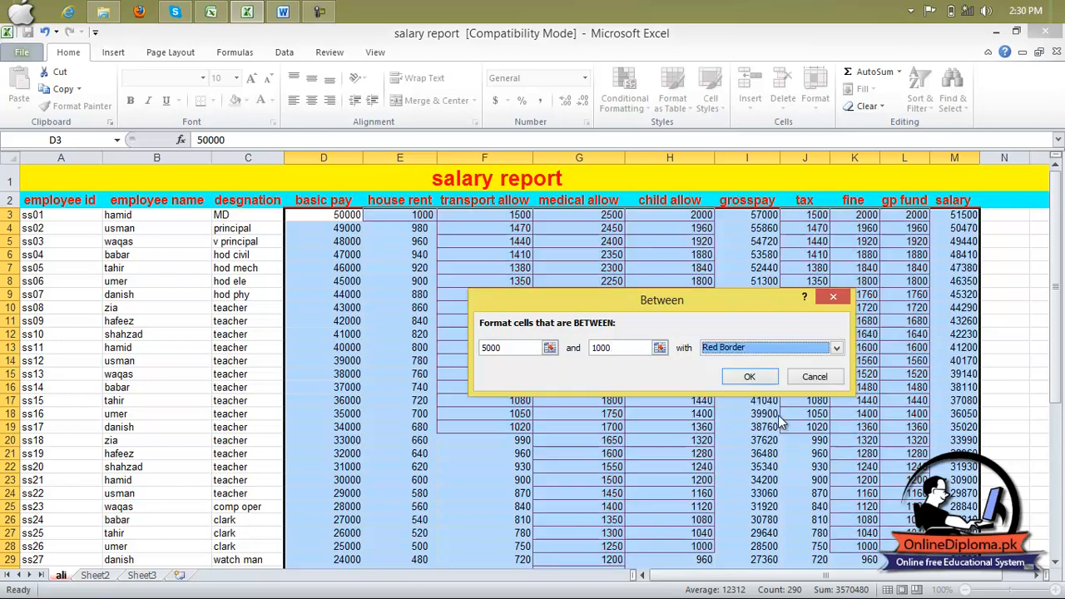
left_click(747, 377)
left_click(743, 374)
left_click(905, 341)
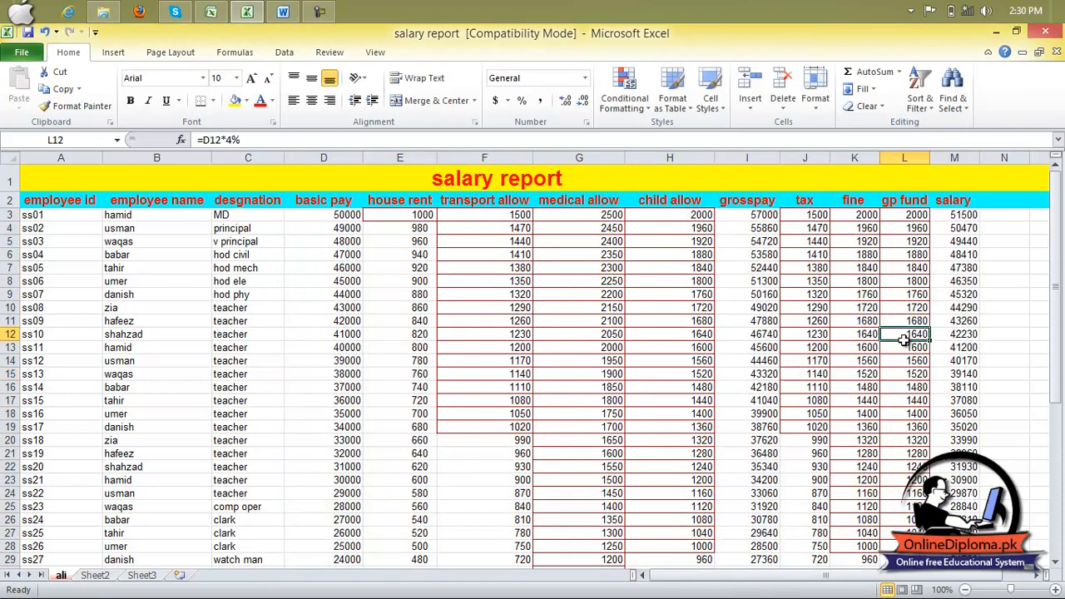
scroll(656, 400, "down", 3)
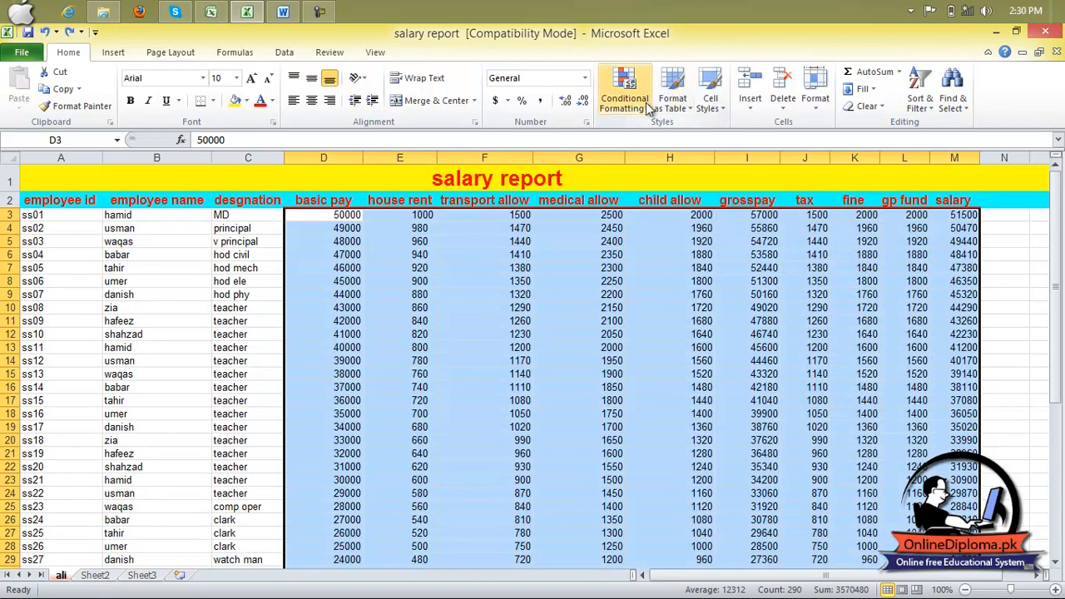
- Try highlighting the top 14 items of D3:M31 with Light Red Fill with Dark Red Text, and undo the rule
left_click(647, 109)
mouse_move(669, 168)
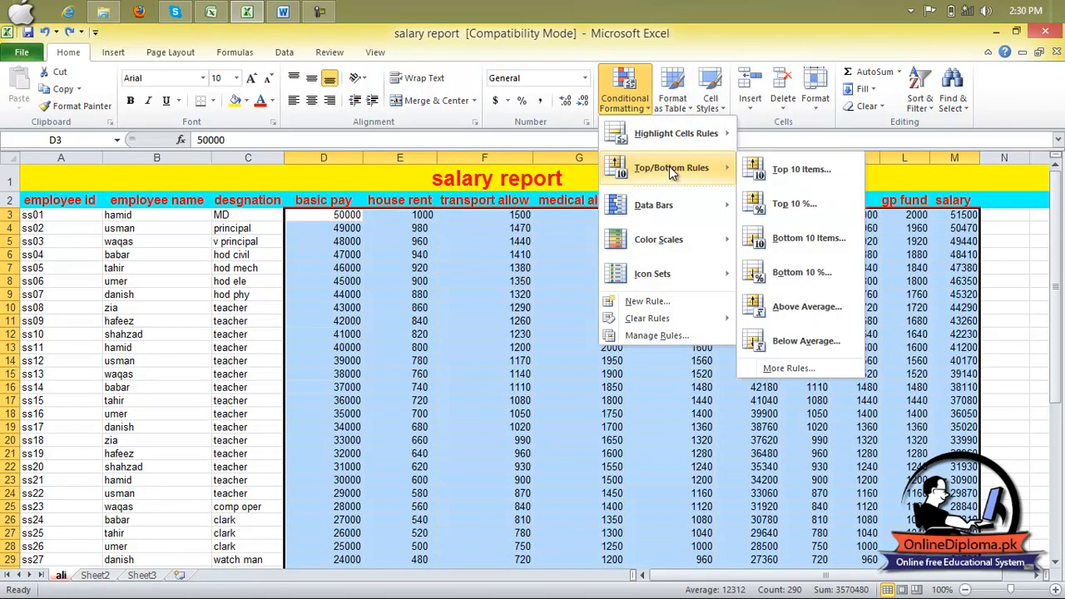
mouse_move(668, 132)
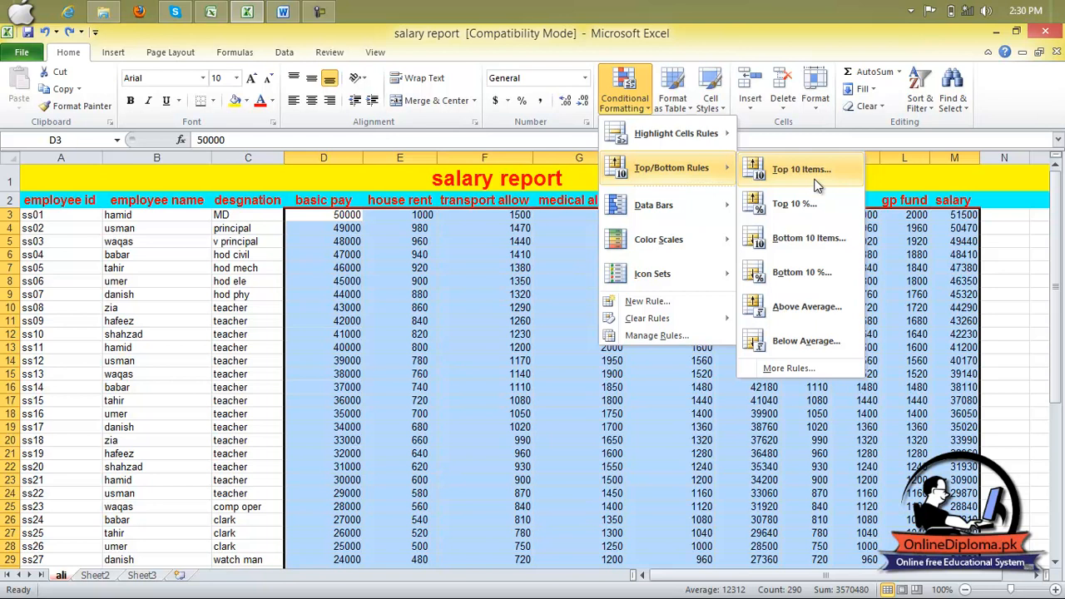
left_click(800, 170)
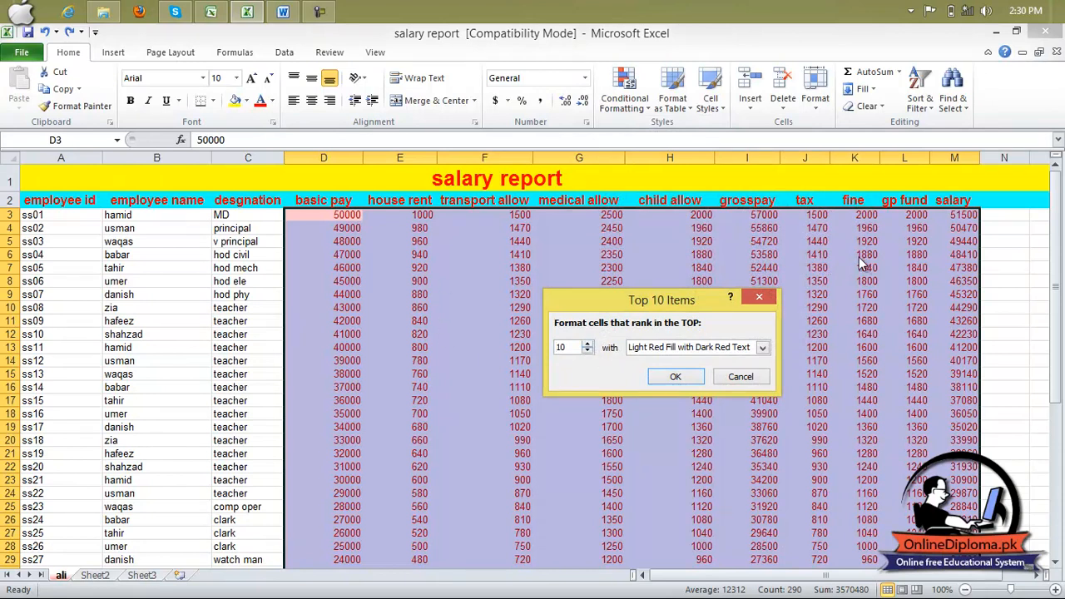
left_click(586, 344)
left_click(657, 376)
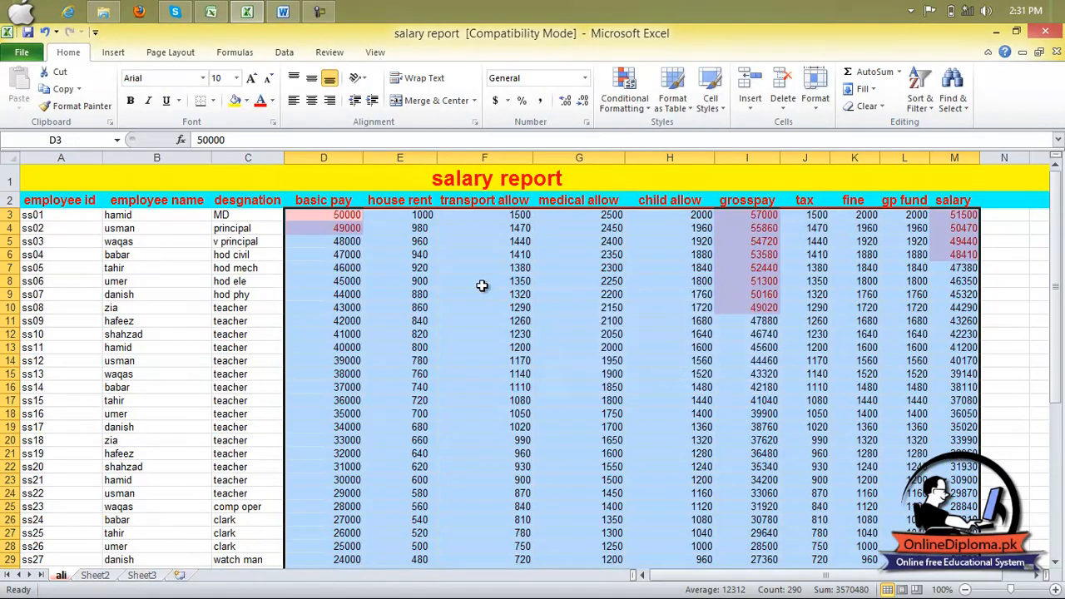
left_click(443, 348)
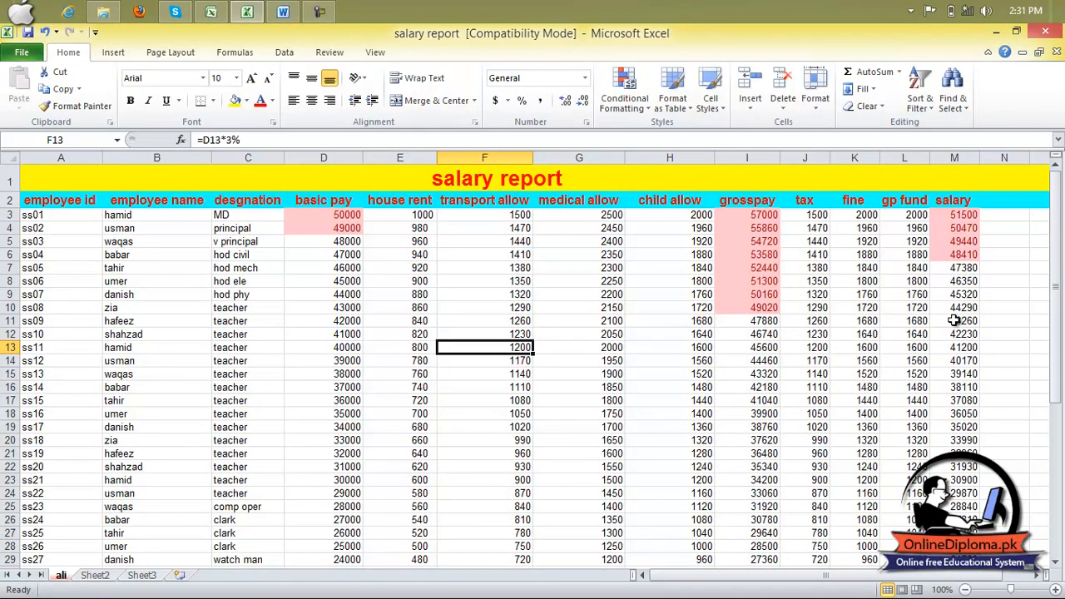
key("ctrl+z")
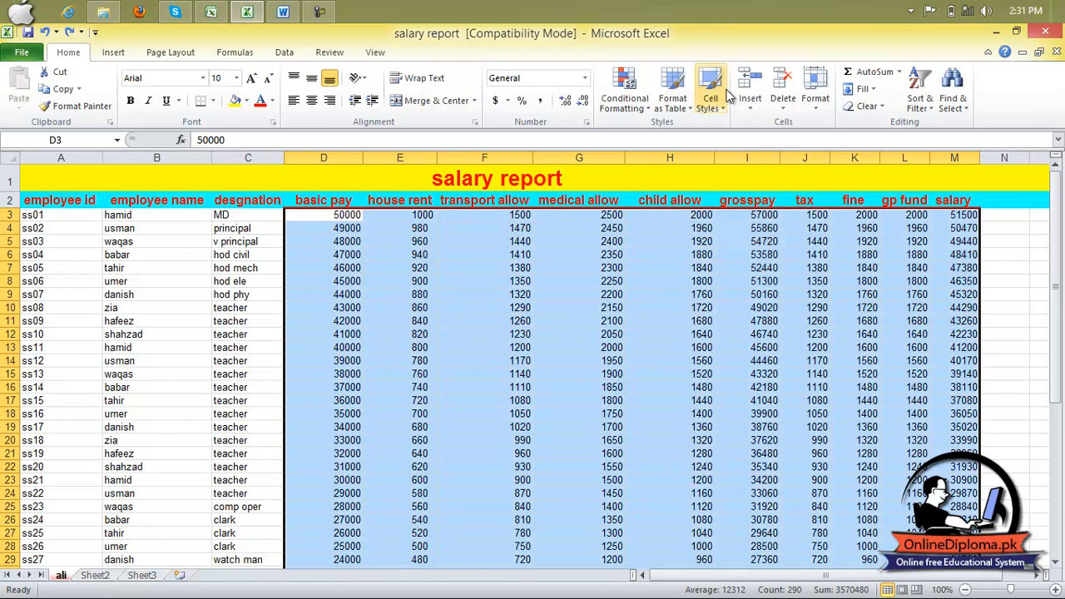
- Try highlighting the bottom 10 items of D3:M31 with Light Red Fill with Dark Red Text, and undo the rule
left_click(640, 110)
mouse_move(656, 169)
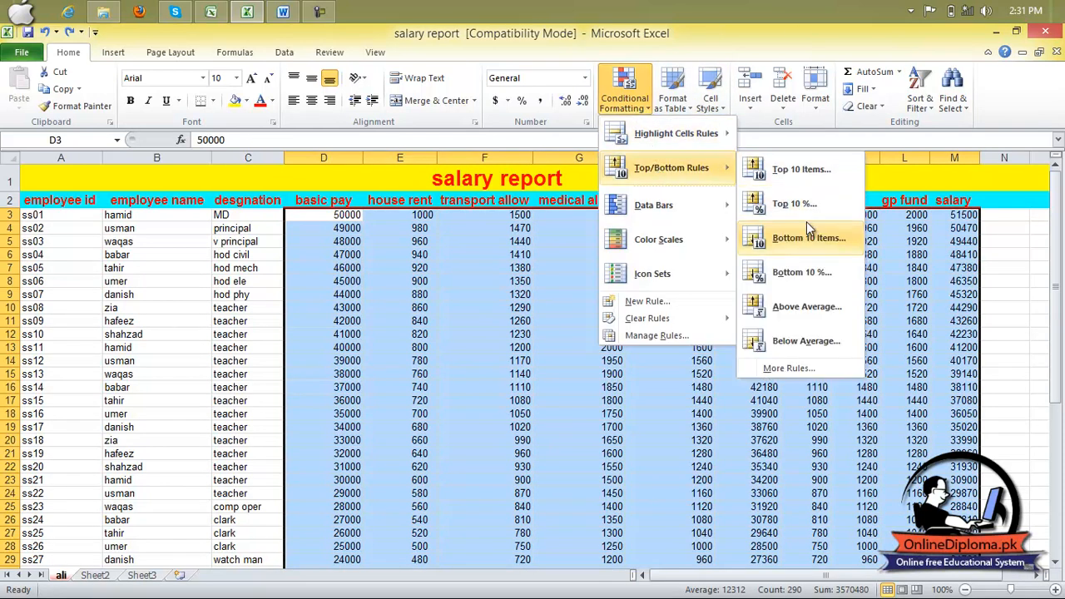
left_click(805, 242)
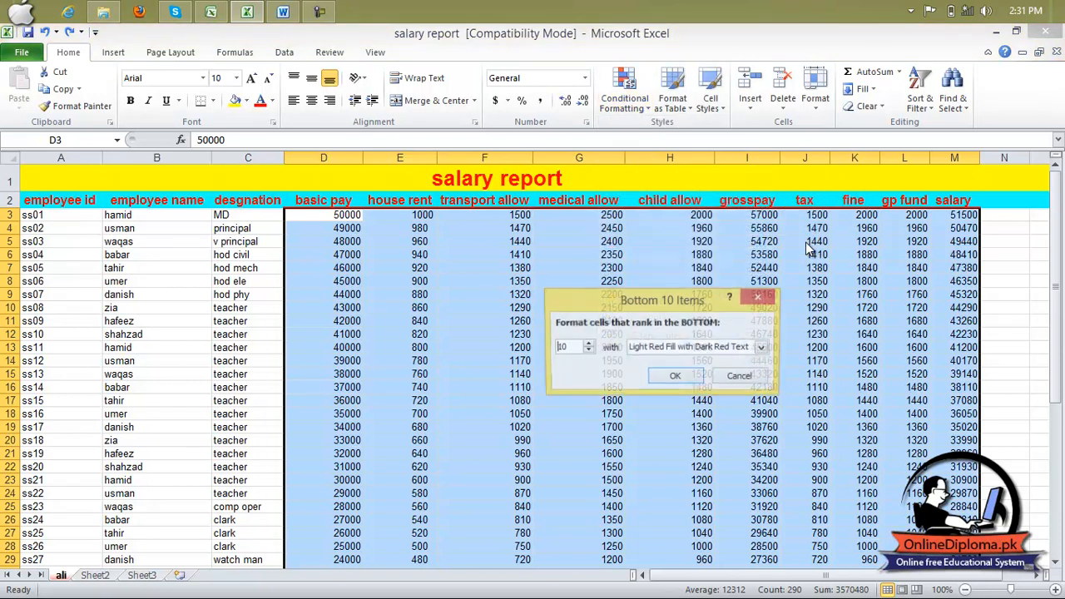
left_click(676, 376)
left_click(651, 361)
scroll(651, 360, "down", 1)
scroll(651, 360, "down", 2)
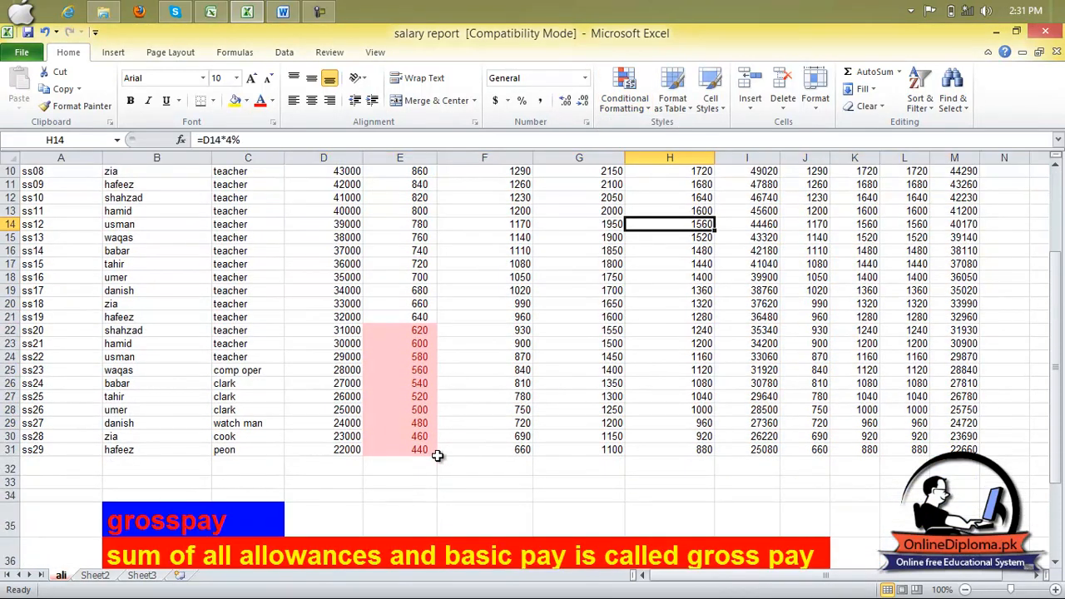
key("ctrl+z")
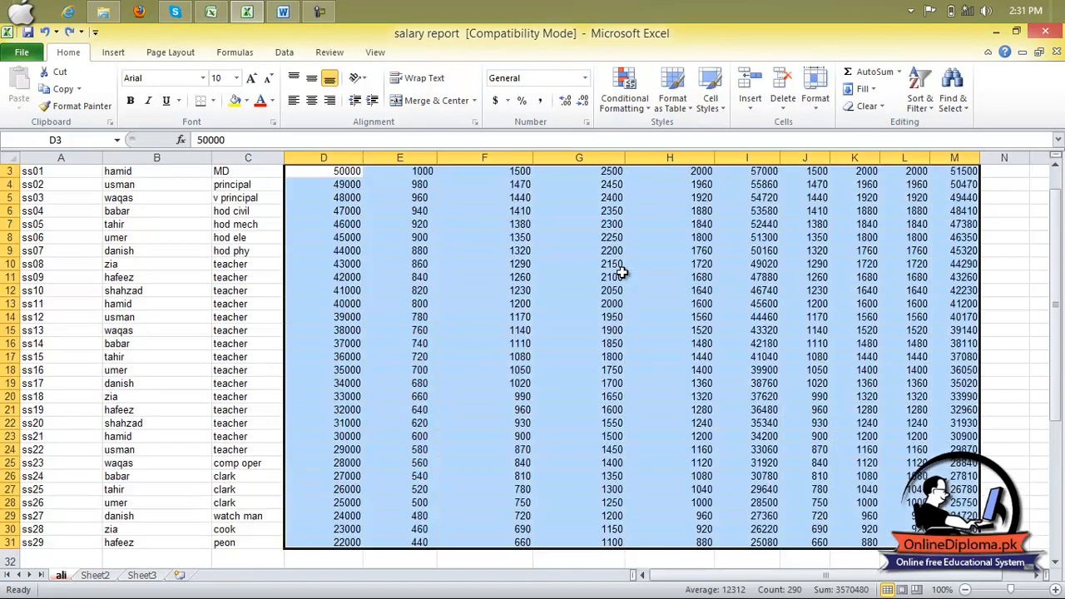
- Preview the data bar and color scale options on the selected range D3:M31
left_click(681, 103)
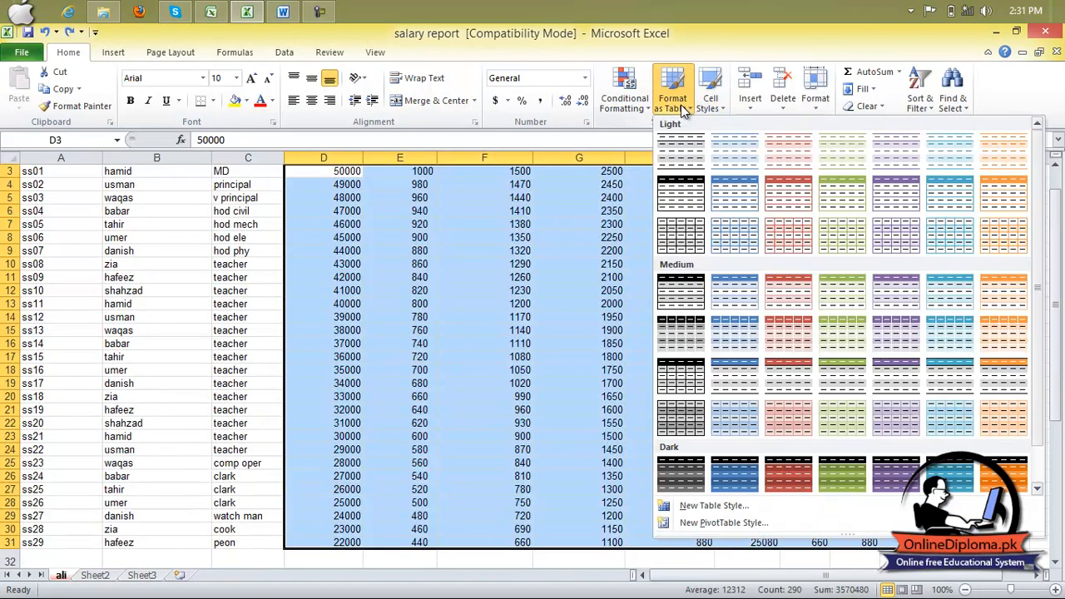
left_click(629, 103)
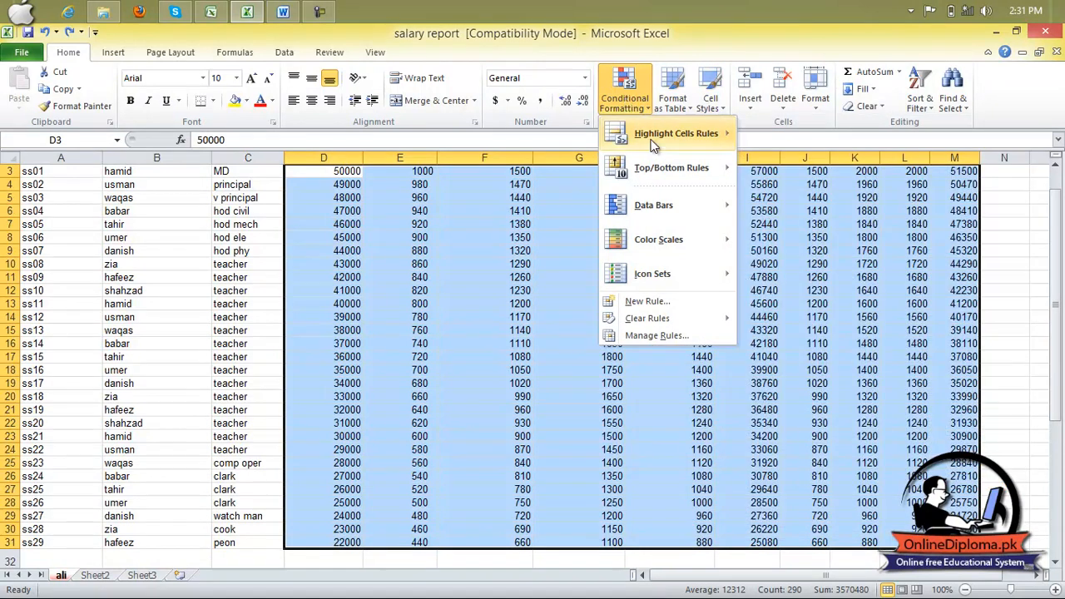
mouse_move(675, 215)
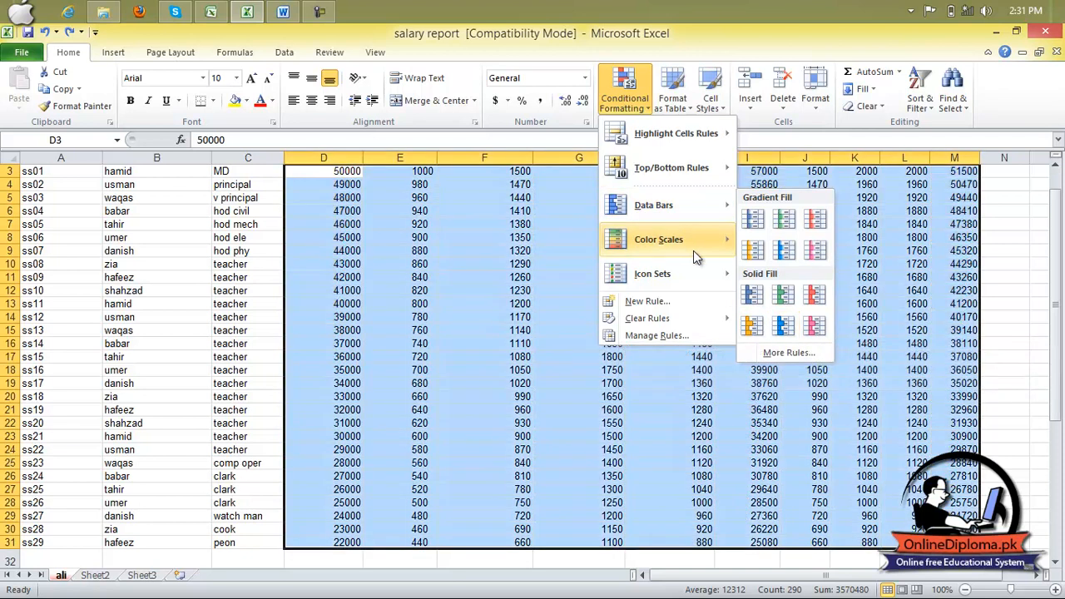
mouse_move(692, 251)
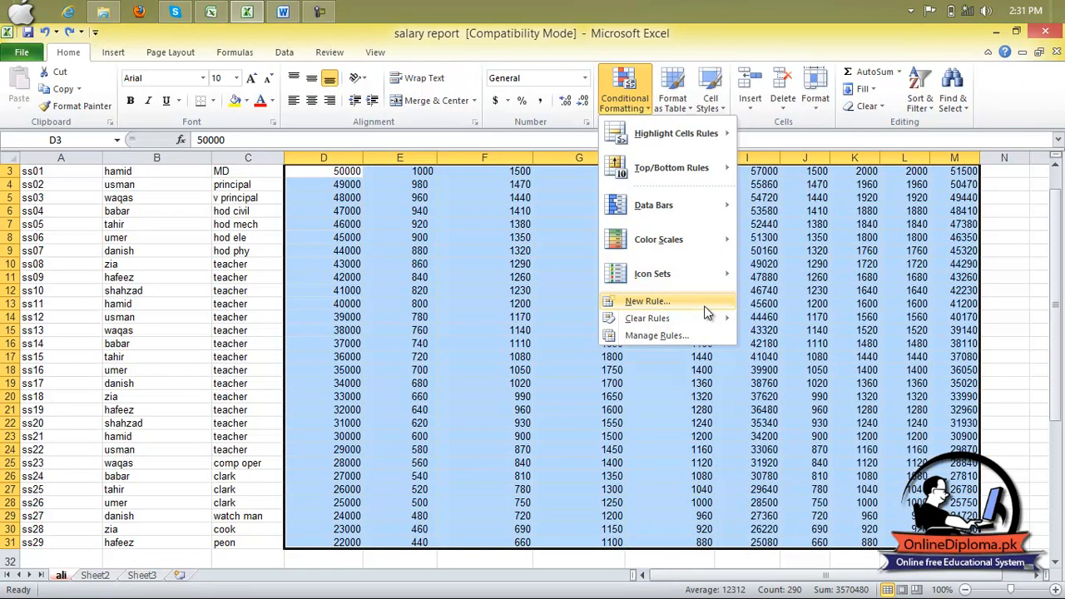
- Try a new 2-Color Scale rule for D3:M31 with the minimum type Number and value 2555
left_click(707, 310)
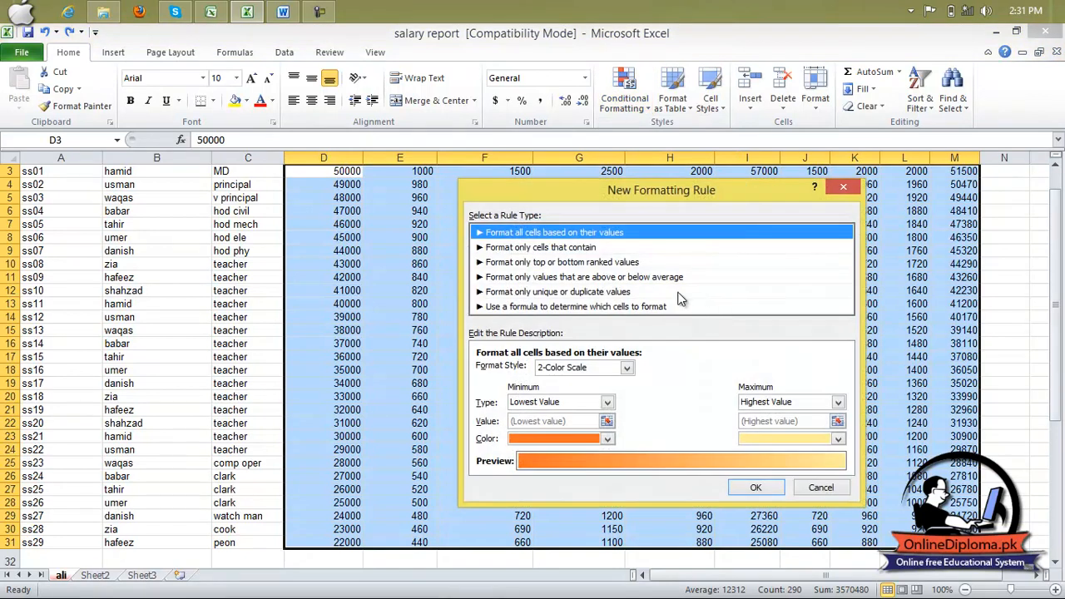
left_click(566, 406)
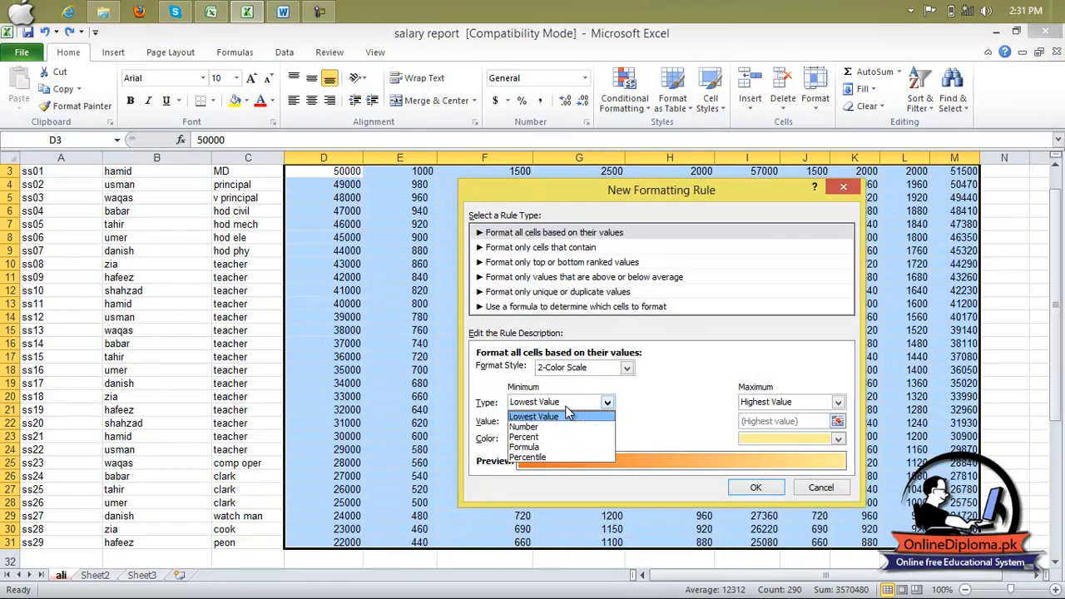
left_click(566, 425)
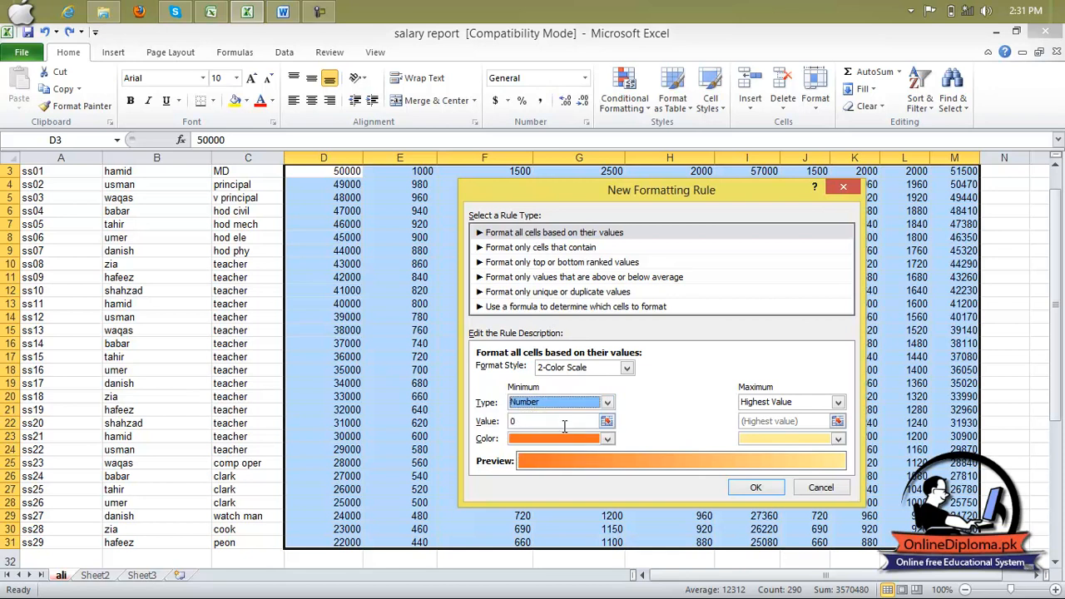
key("Tab")
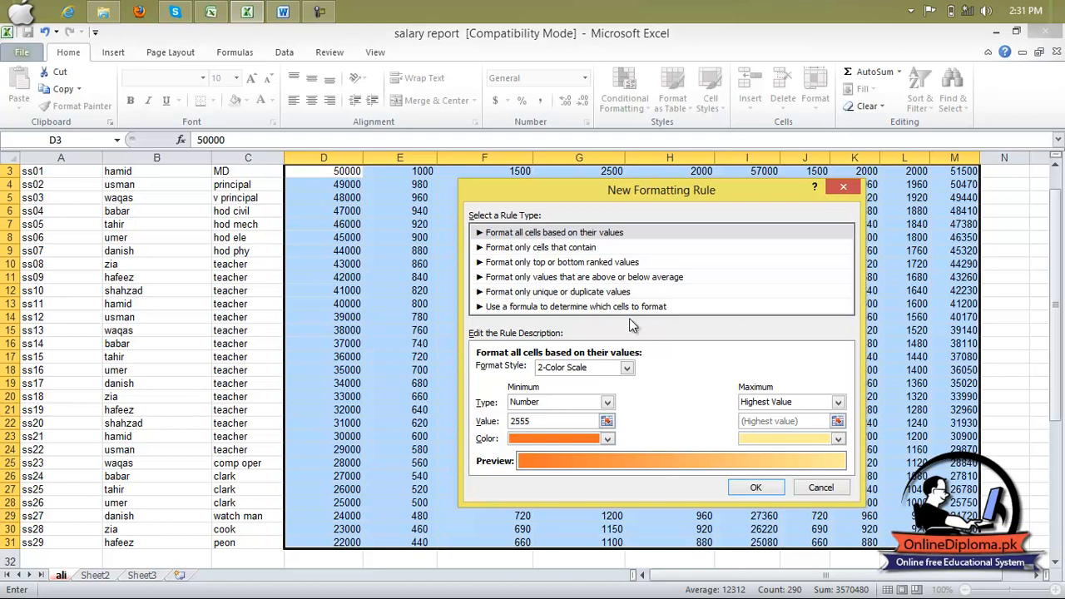
- Try a new rule giving the top 10 ranked values of D3:M31 a blue font, review the gross pay figures, and undo it
left_click(586, 278)
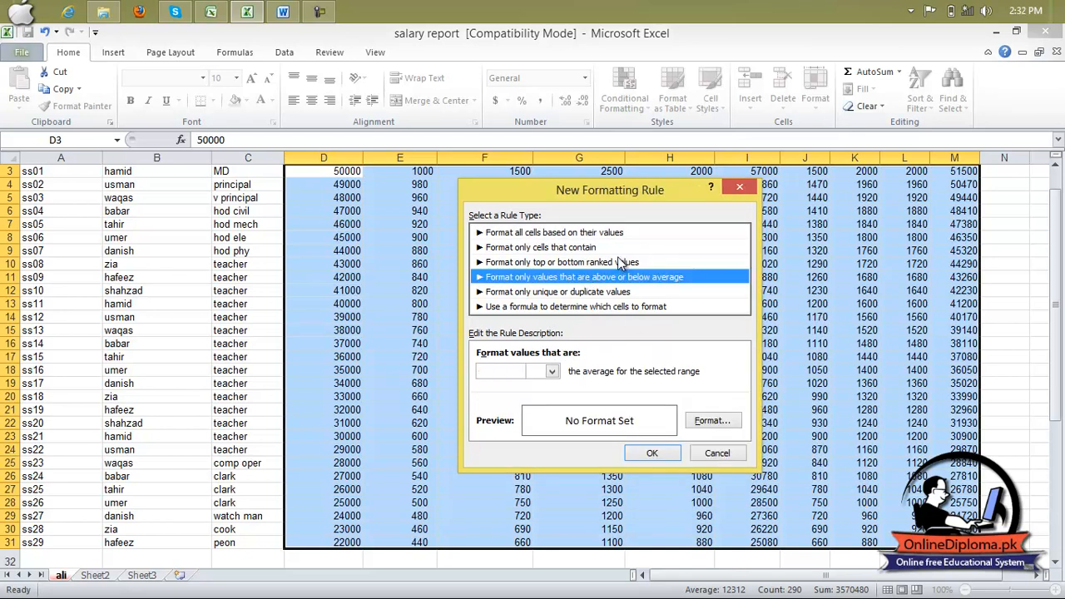
left_click(619, 262)
left_click(713, 422)
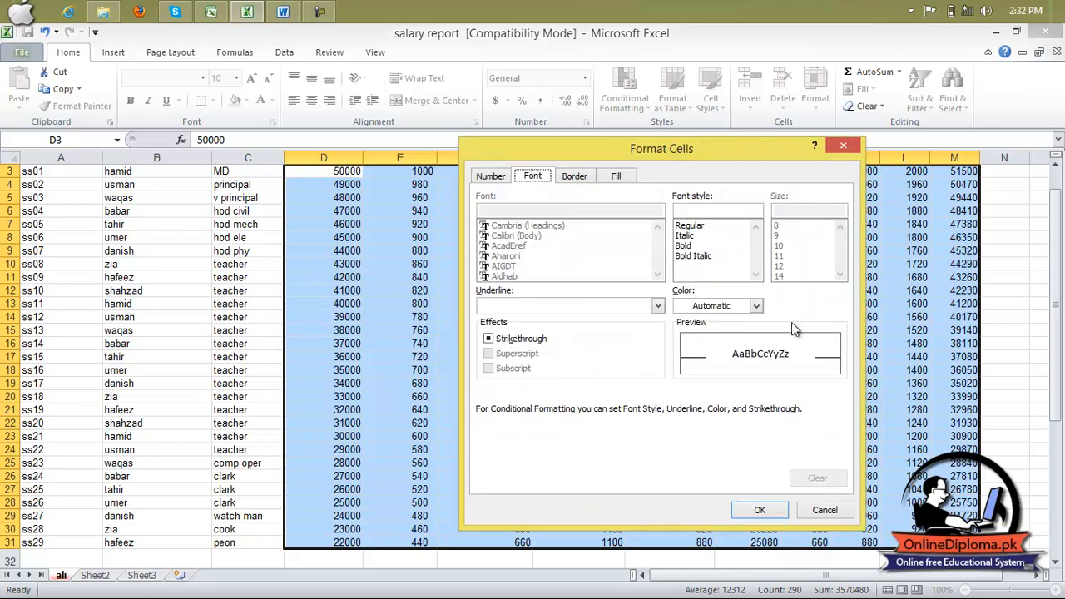
left_click(756, 306)
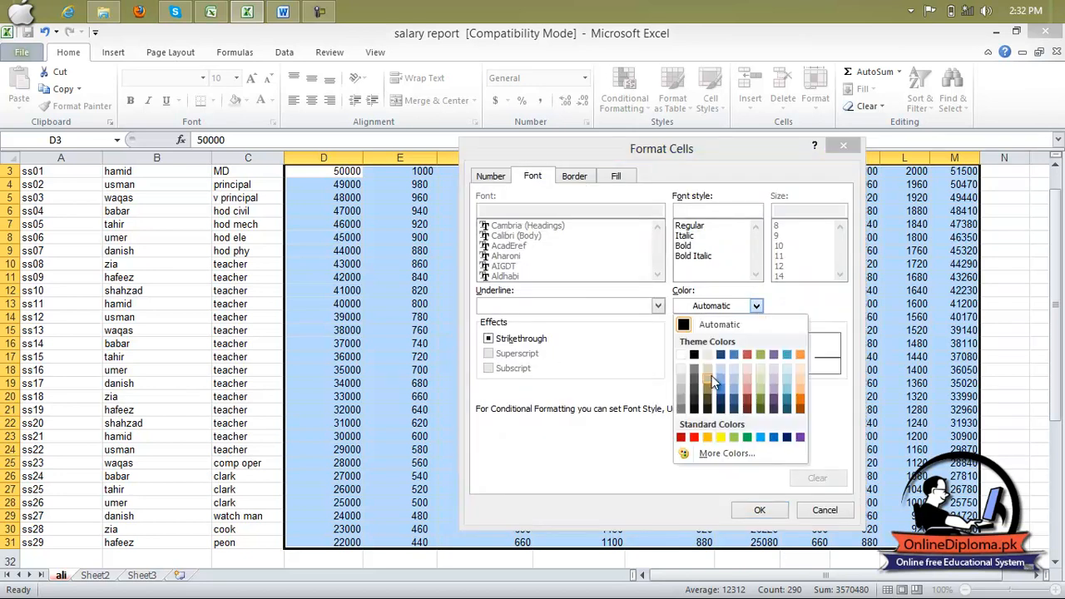
left_click(728, 397)
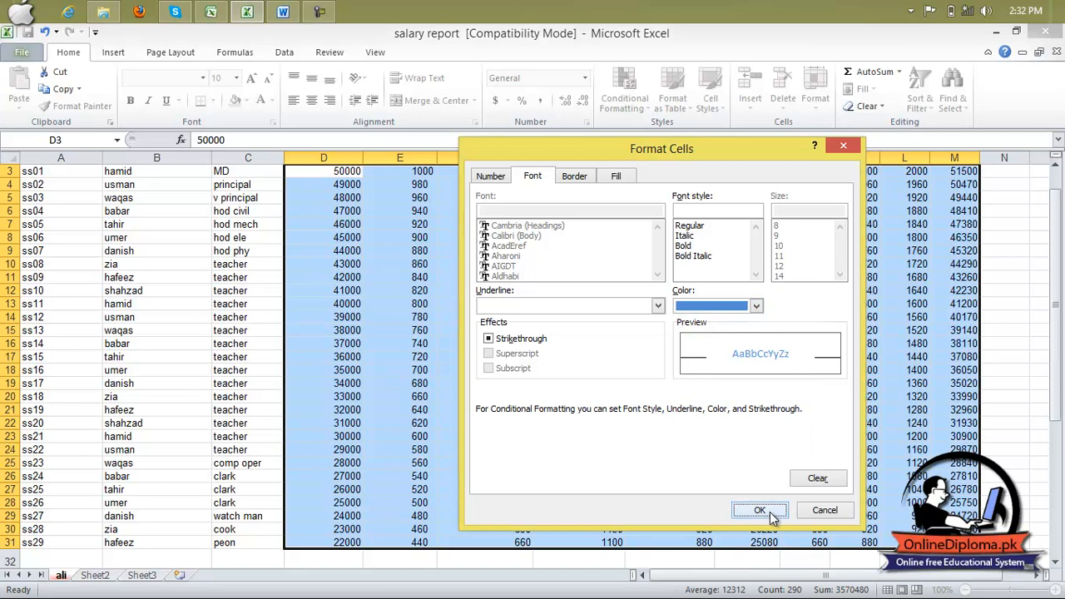
left_click(759, 509)
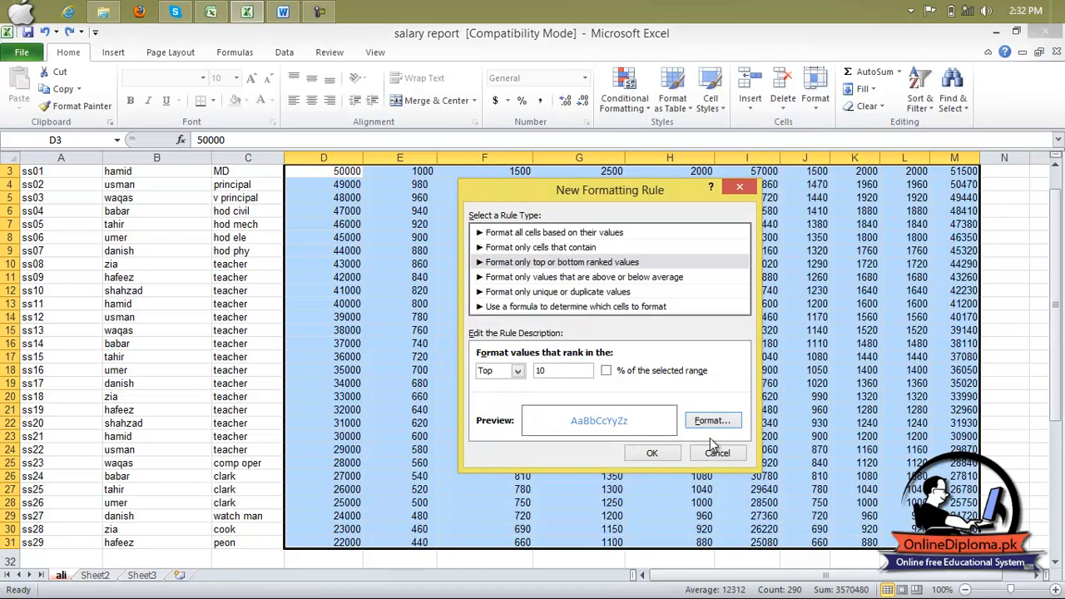
left_click(653, 454)
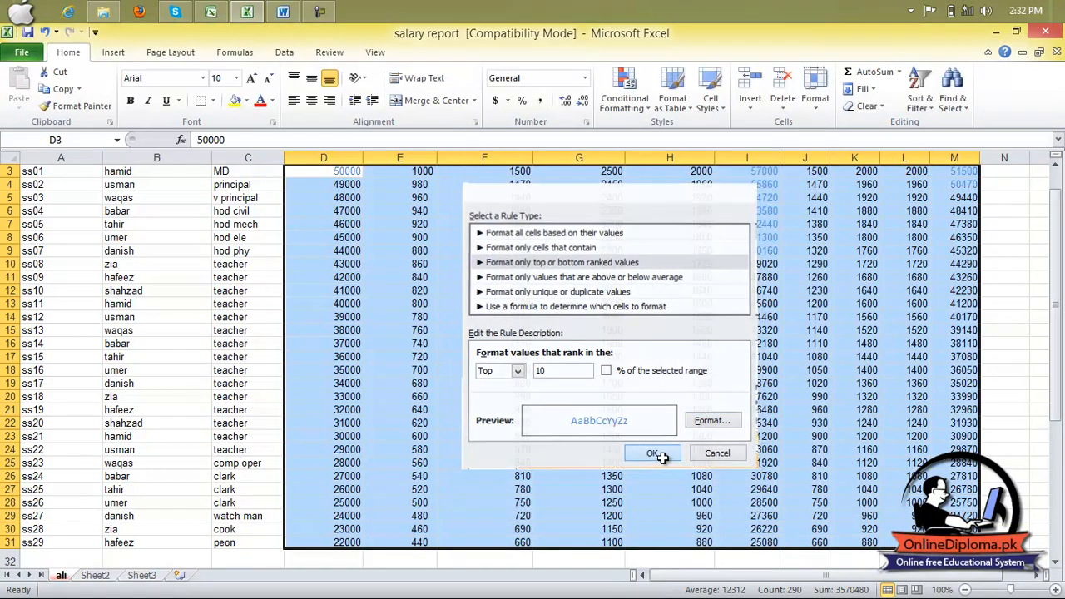
left_click(674, 396)
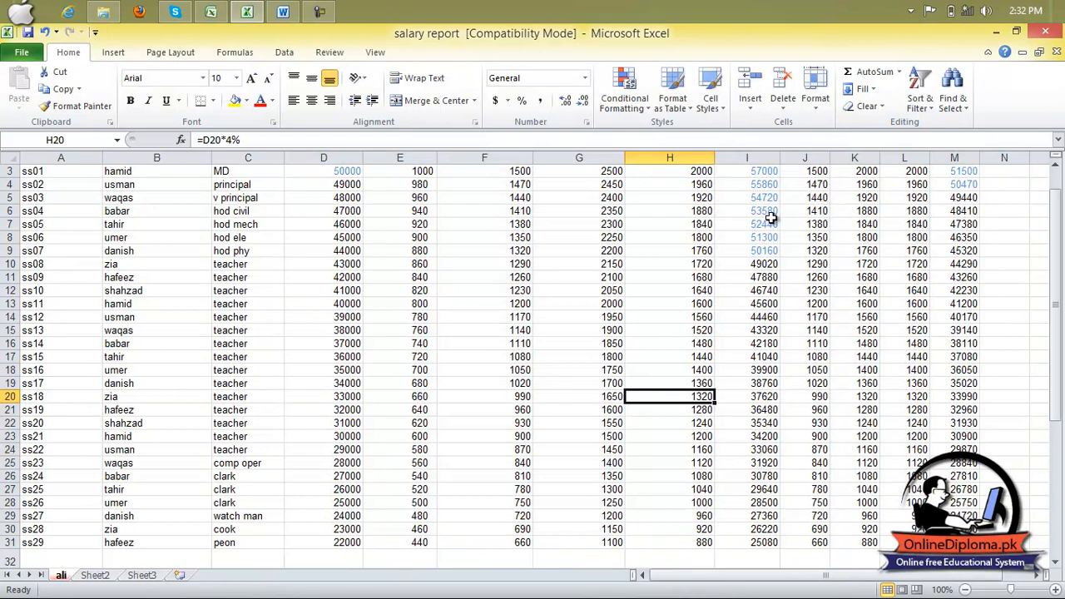
scroll(772, 218, "up", 1)
left_click_drag(768, 218, 778, 295)
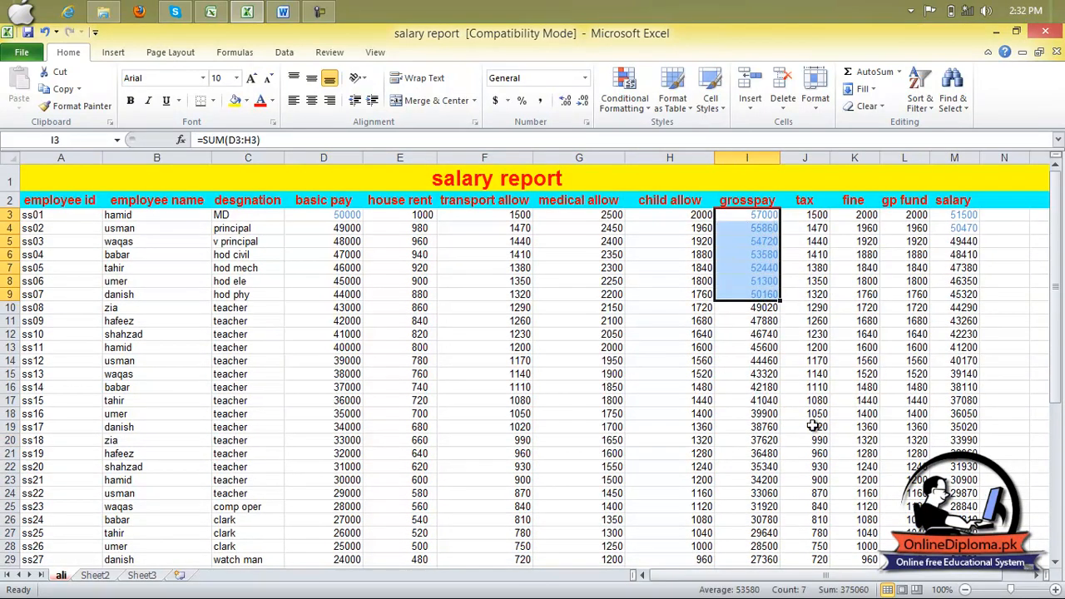
key("ctrl+z")
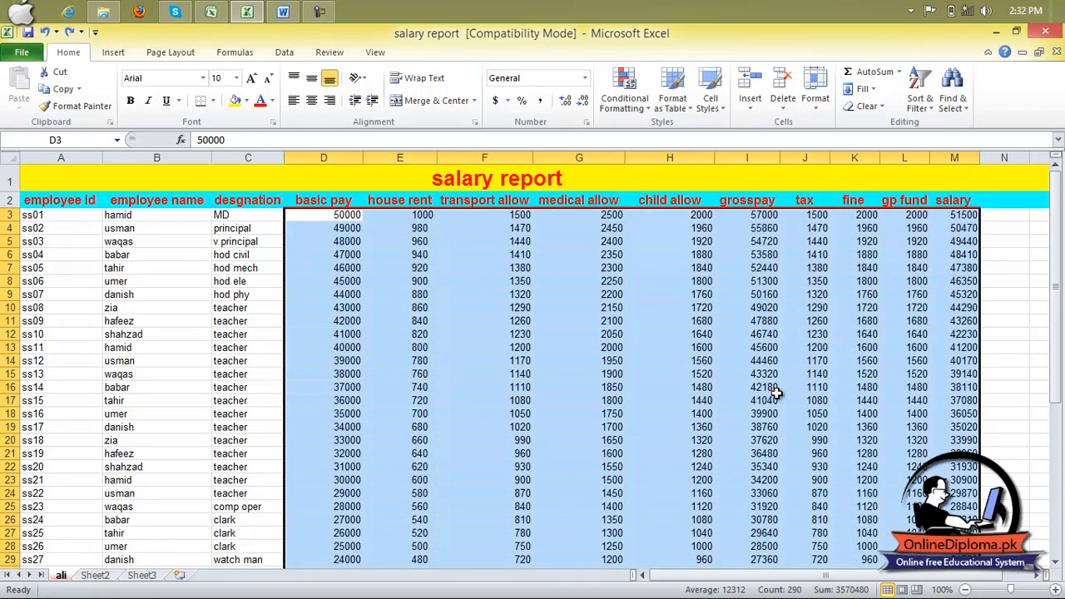
- Clear the conditional formatting rules from the entire sheet
left_click(640, 105)
left_click(637, 103)
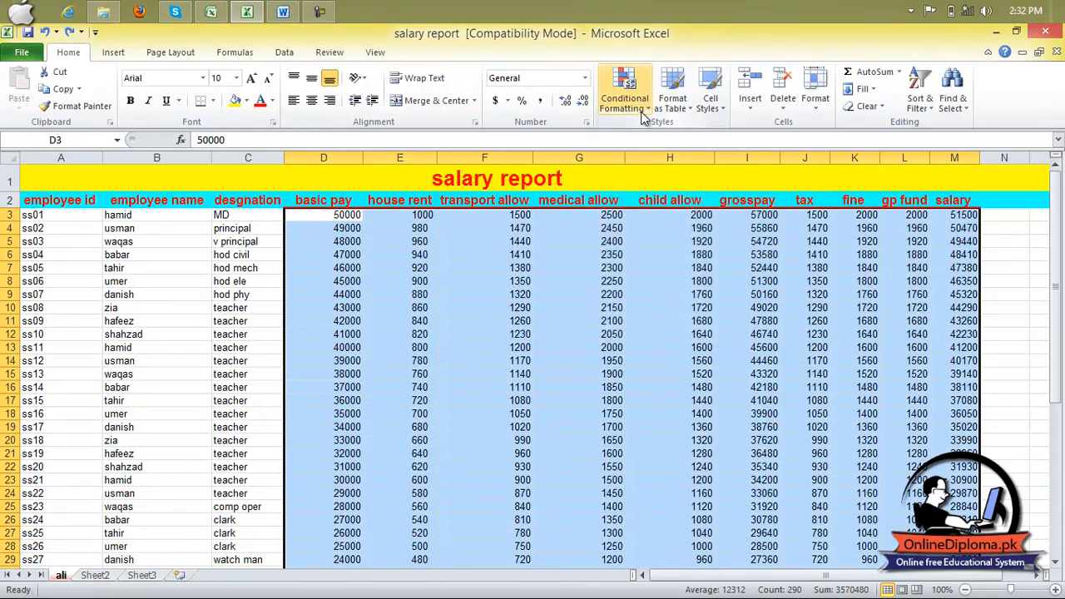
left_click(639, 100)
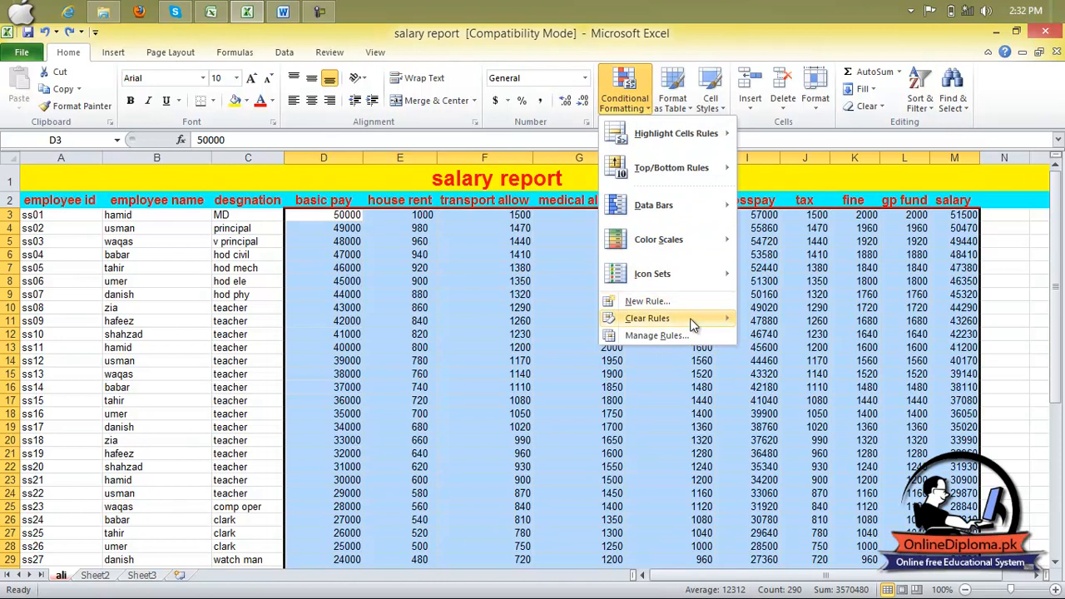
mouse_move(692, 325)
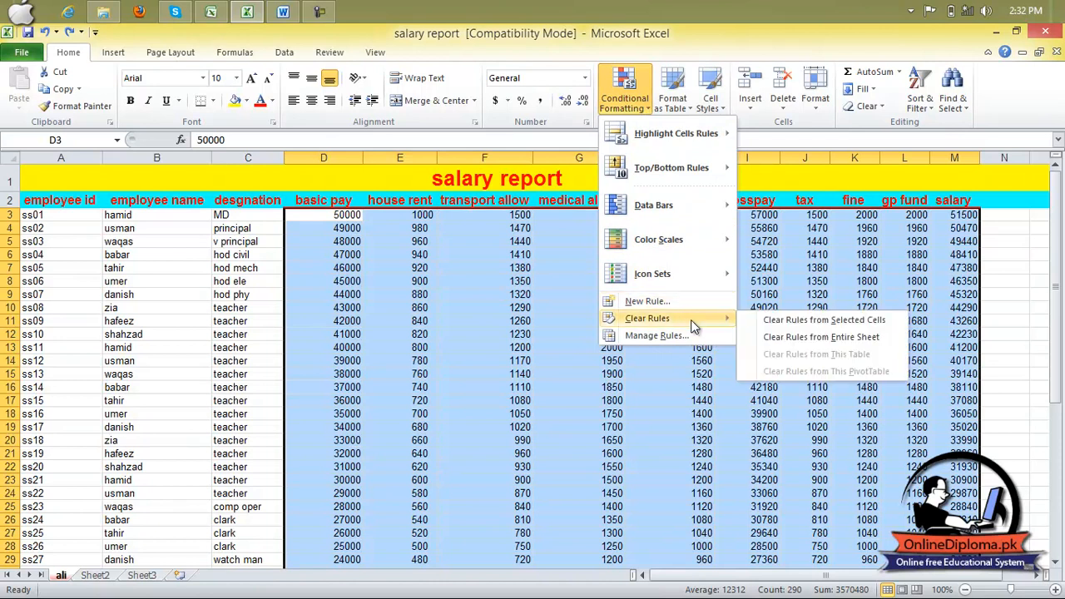
left_click(803, 340)
left_click(803, 343)
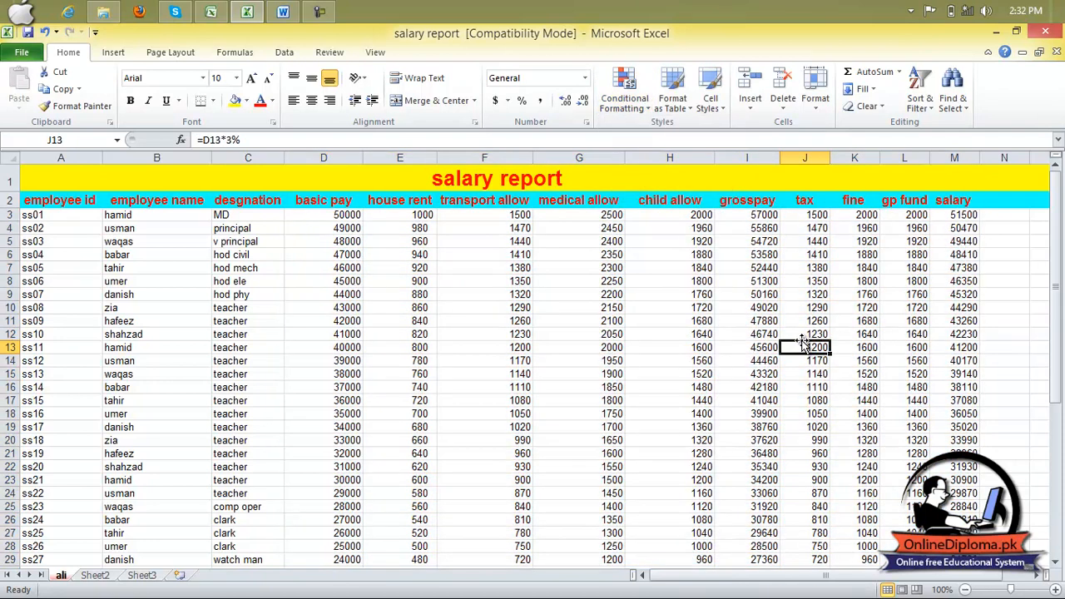
left_click(624, 95)
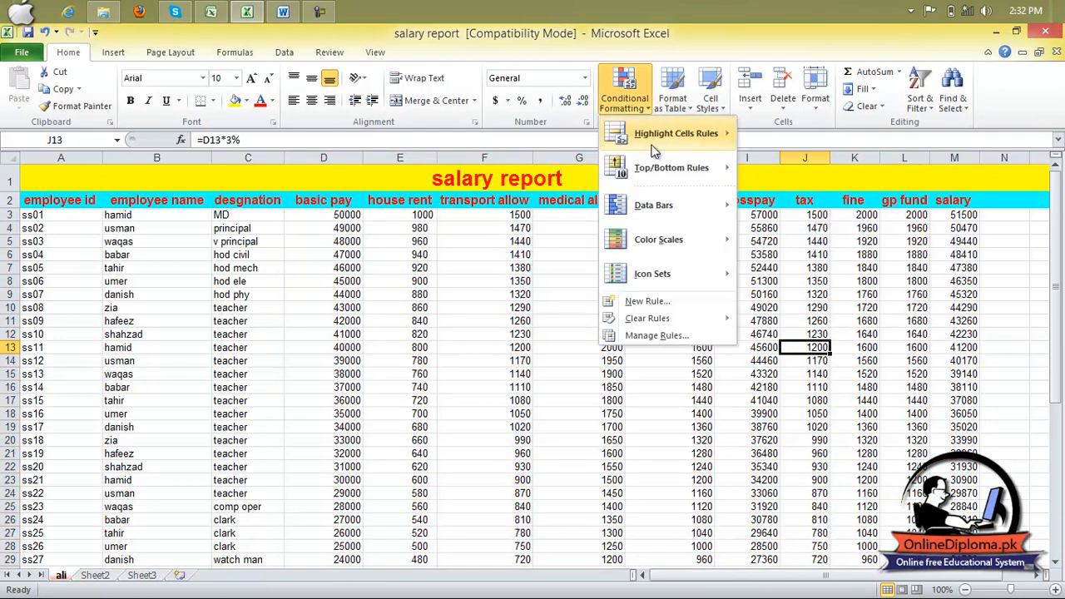
mouse_move(681, 206)
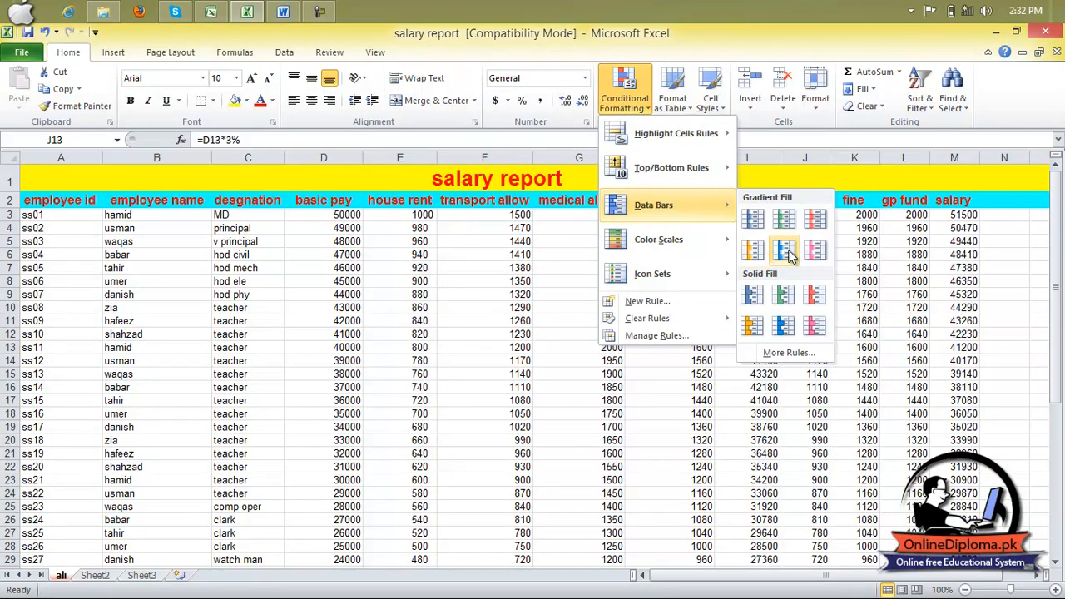
left_click(953, 267)
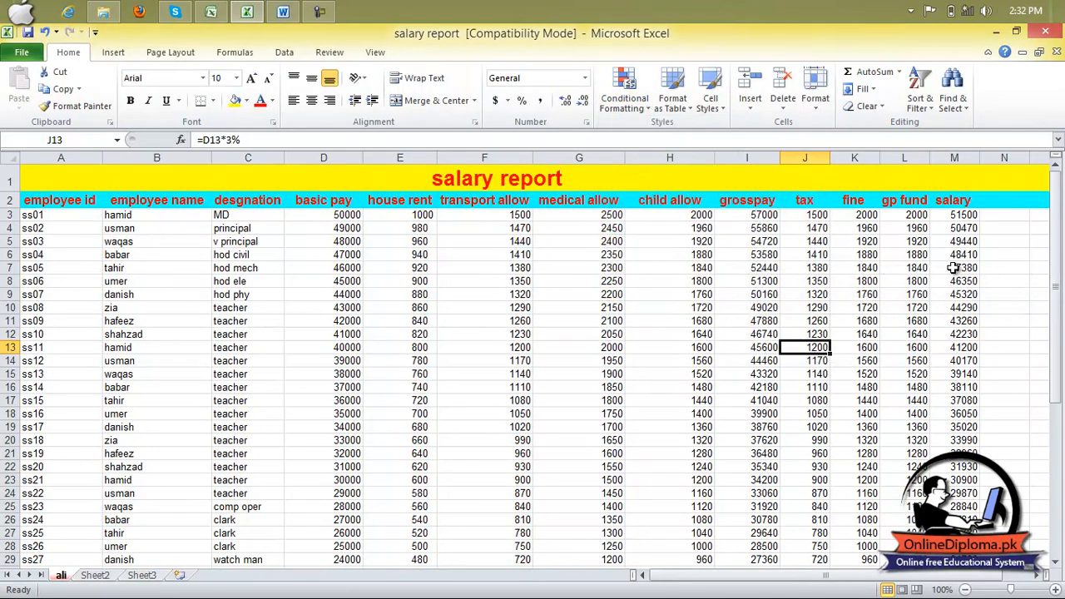
- Apply light blue gradient-fill data bars to the whole salary table A1:M31
key("ctrl+a")
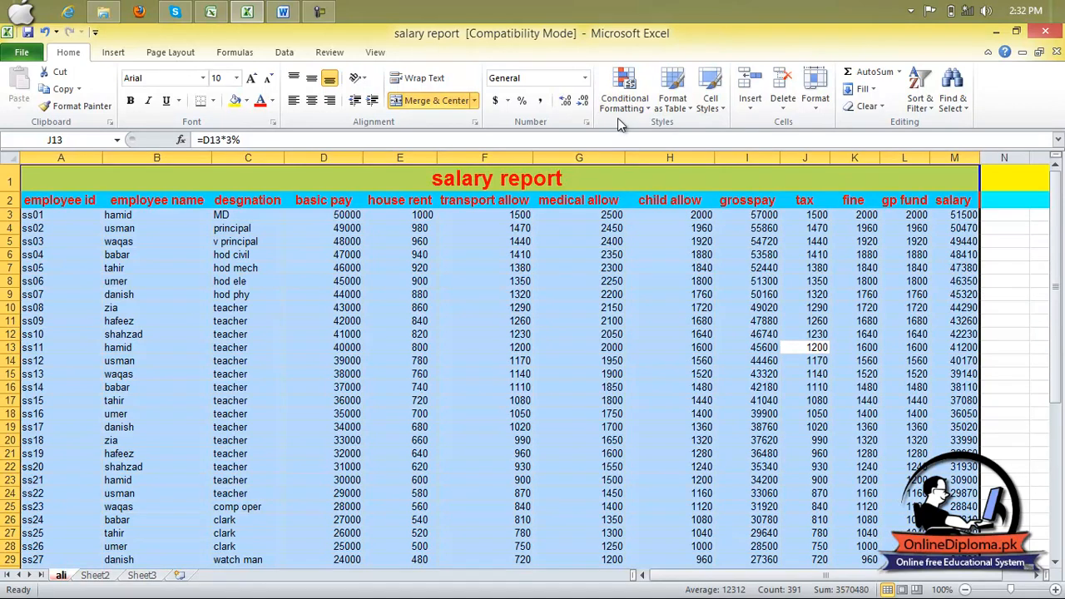
left_click(619, 99)
mouse_move(653, 208)
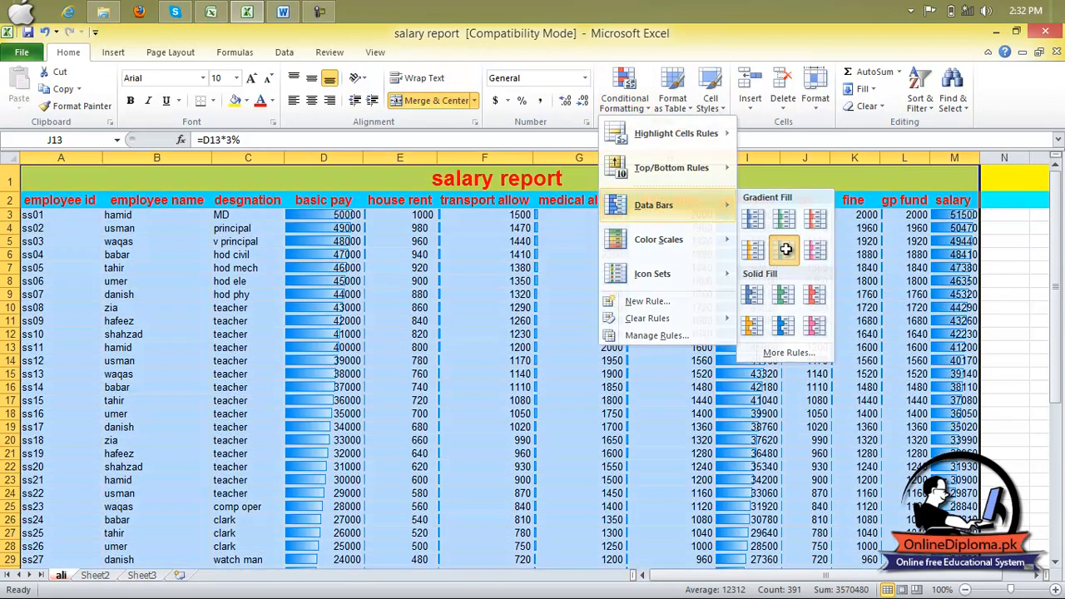
left_click(786, 251)
left_click(903, 308)
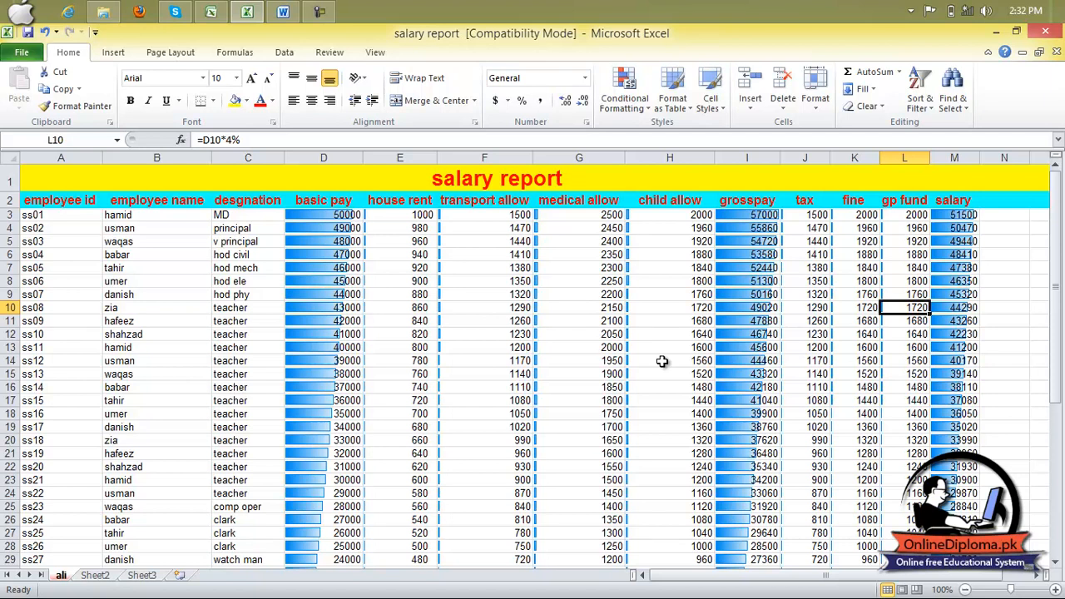
- Remove the data bars by clearing the rules from the entire sheet
key("ctrl+a")
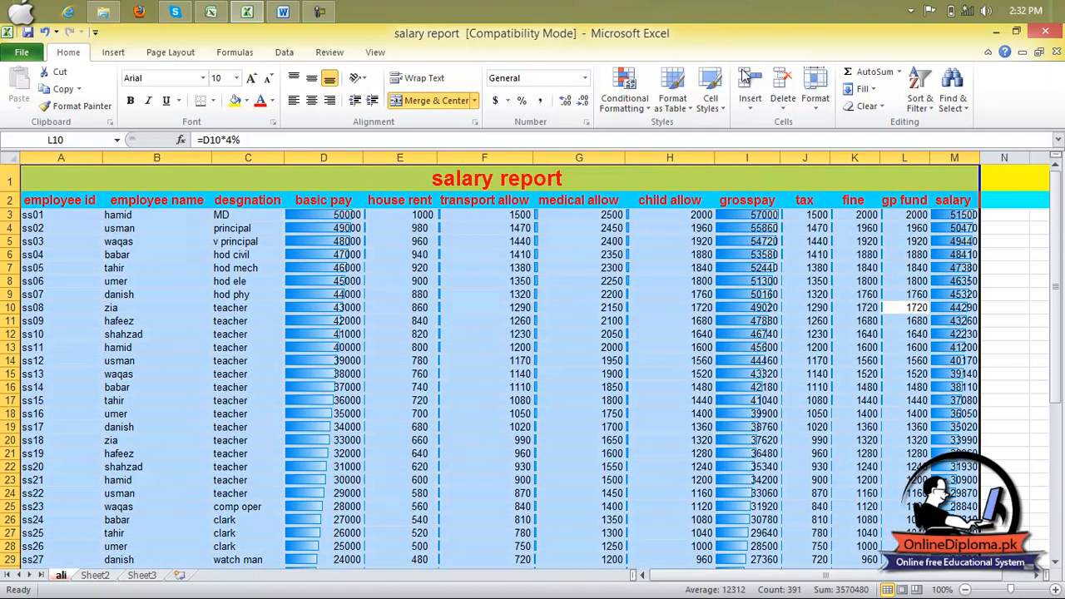
left_click(653, 113)
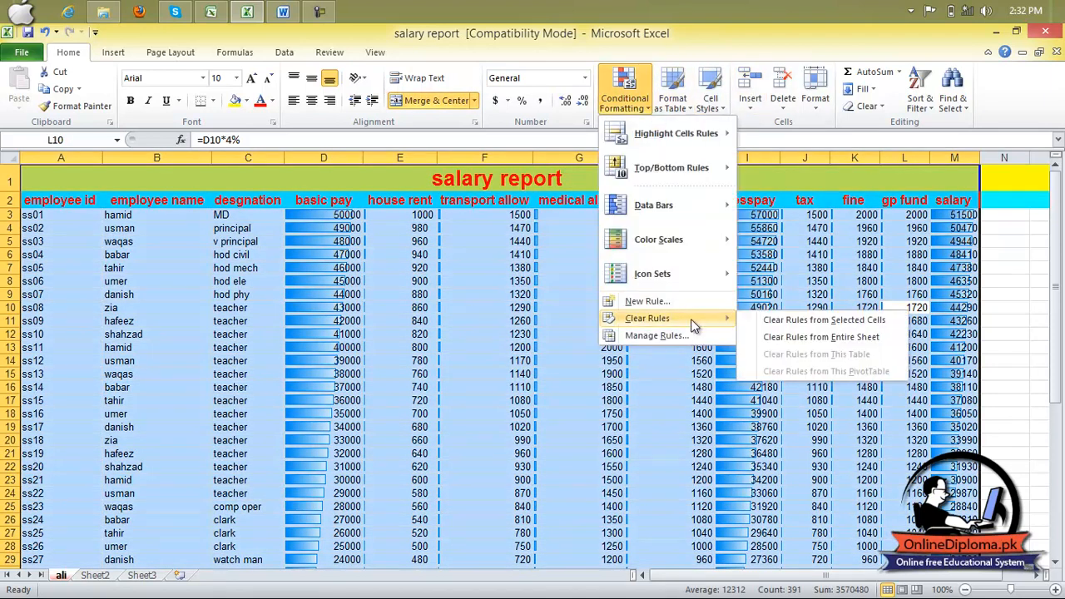
left_click(787, 339)
left_click(787, 339)
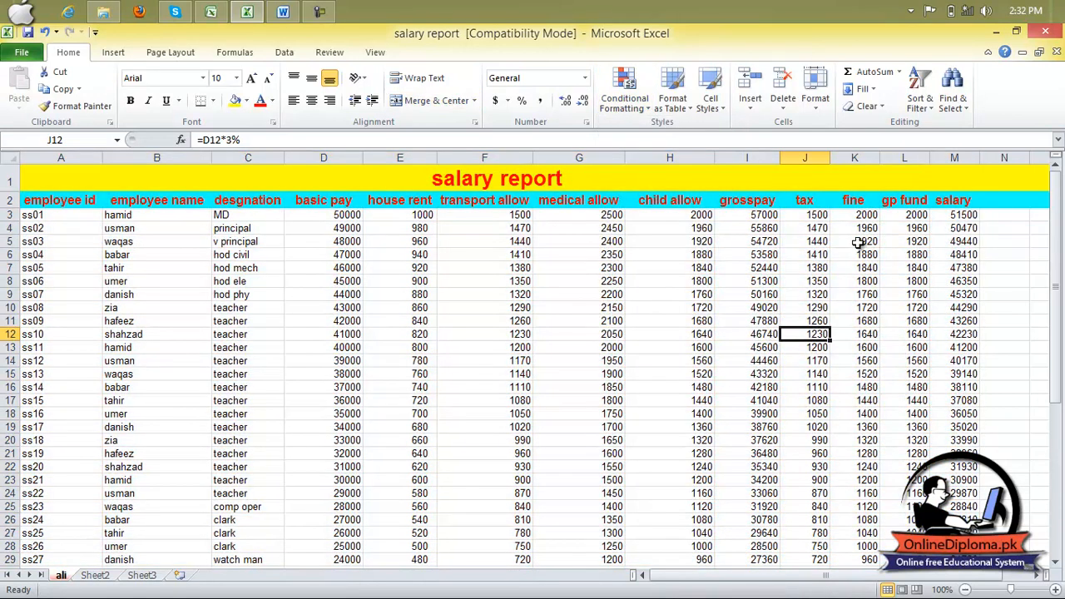
- Try formatting A1:M31 as a table with headers in the purple Dark table style, and look over the formatted rows
left_click(672, 112)
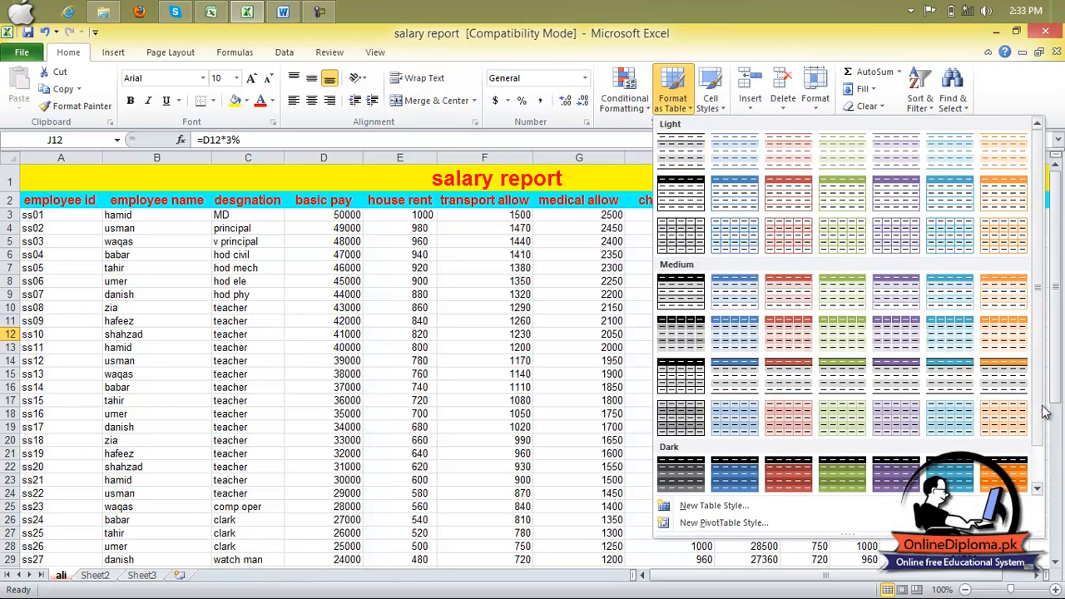
scroll(1040, 453, "down", 1)
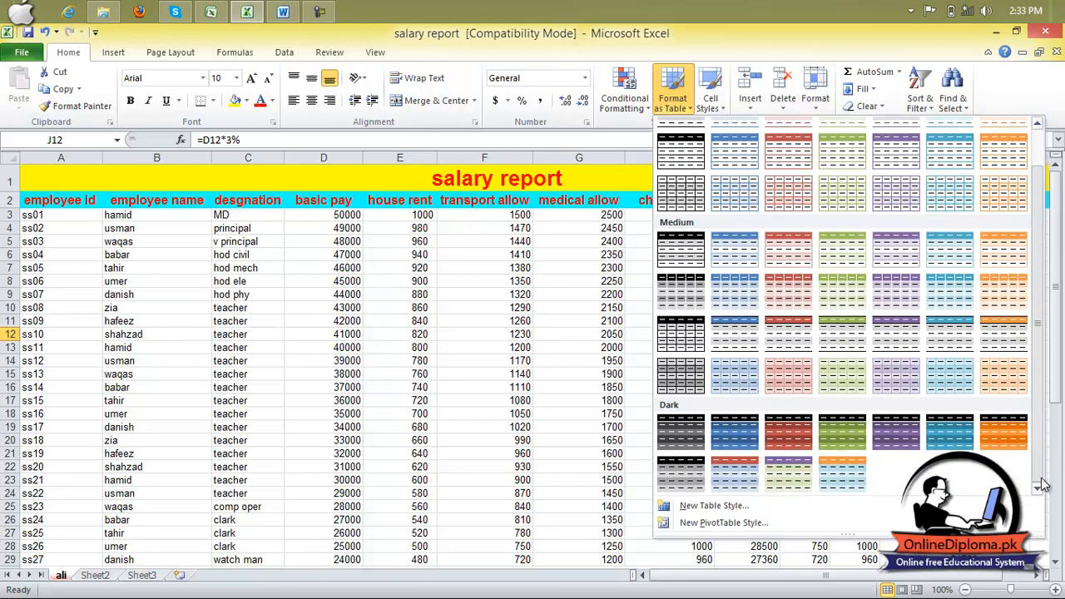
left_click(897, 431)
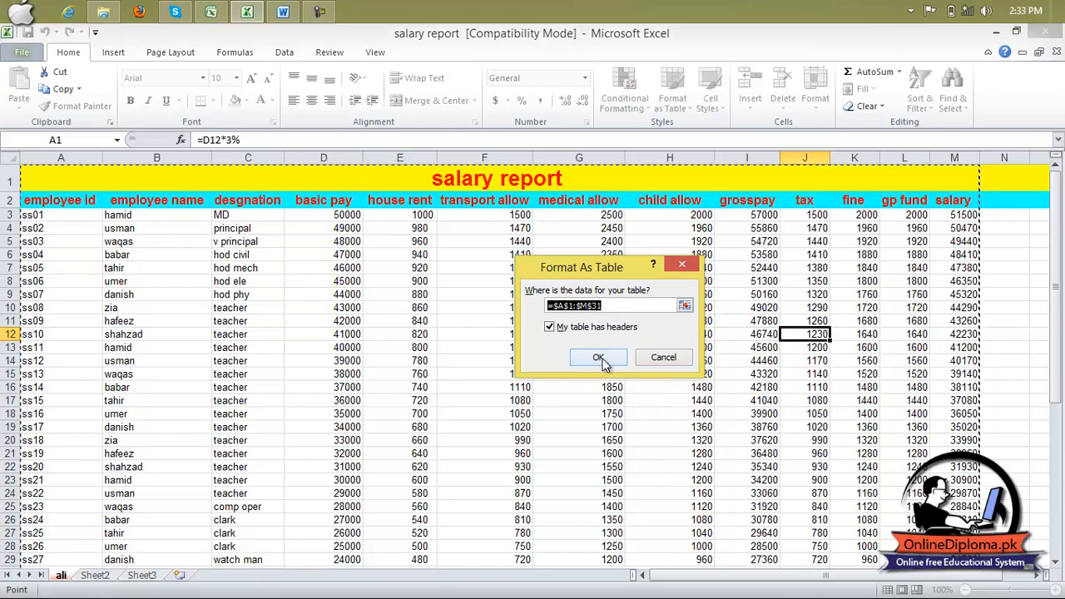
left_click(604, 357)
left_click(695, 294)
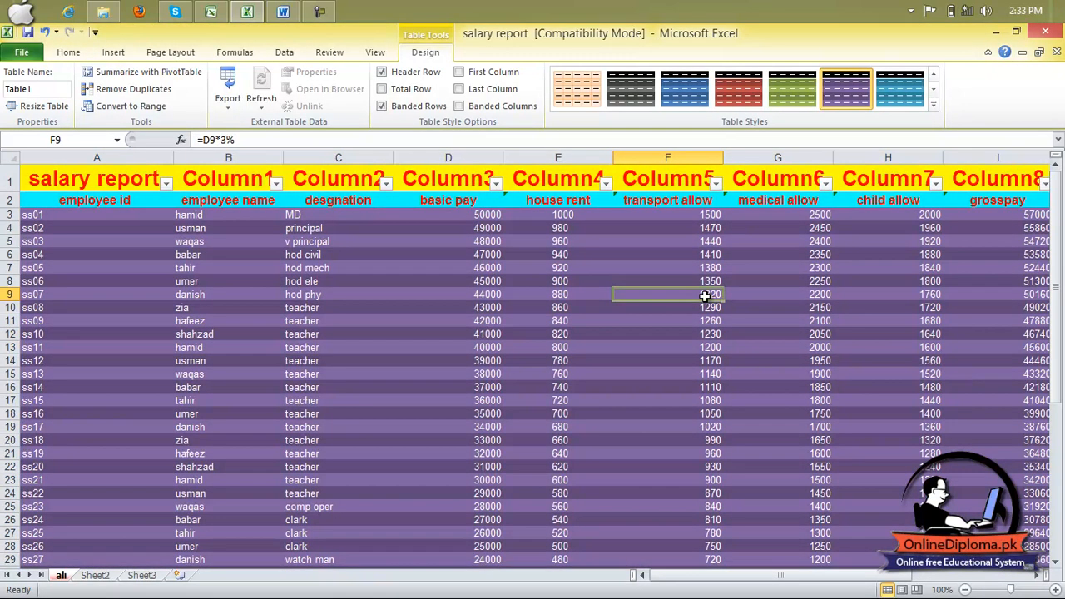
scroll(189, 289, "down", 1)
scroll(250, 316, "up", 1)
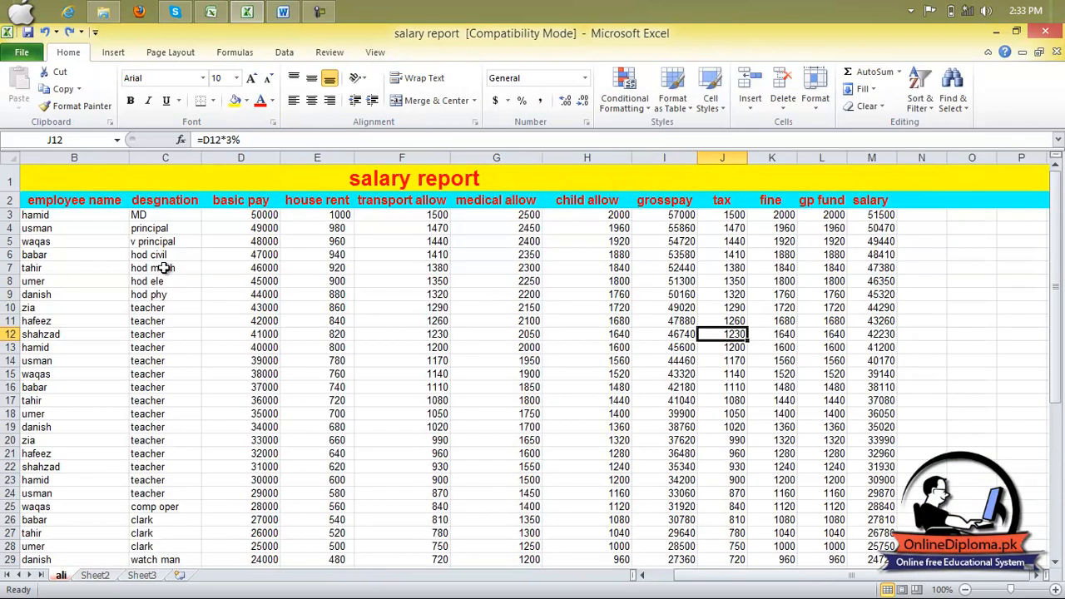
- Format B2:M31 as a table with headers, using the green Dark table style
left_click_drag(63, 204, 848, 471)
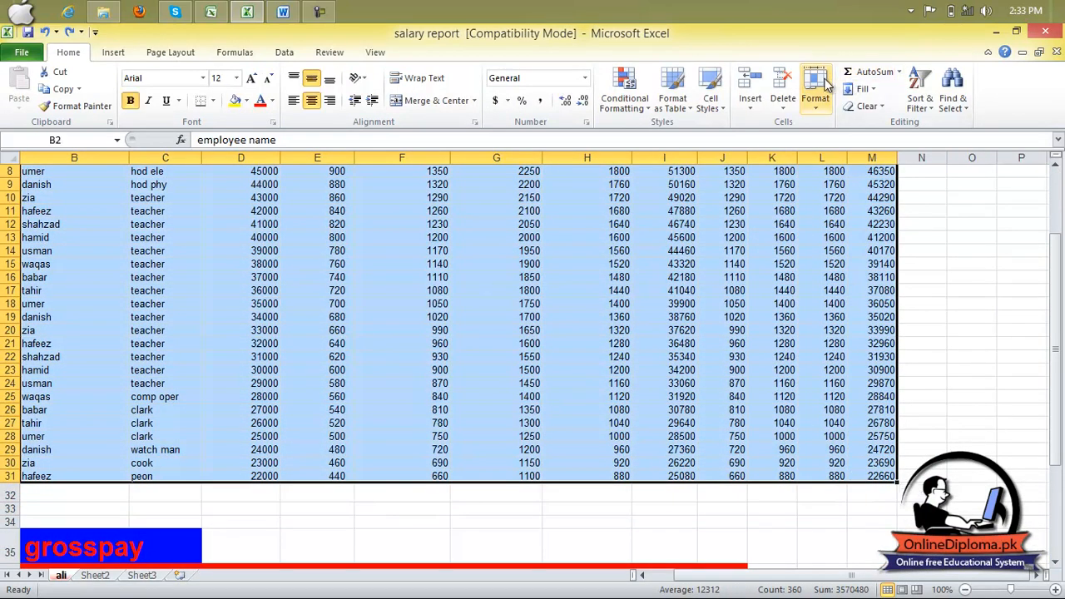
left_click(676, 91)
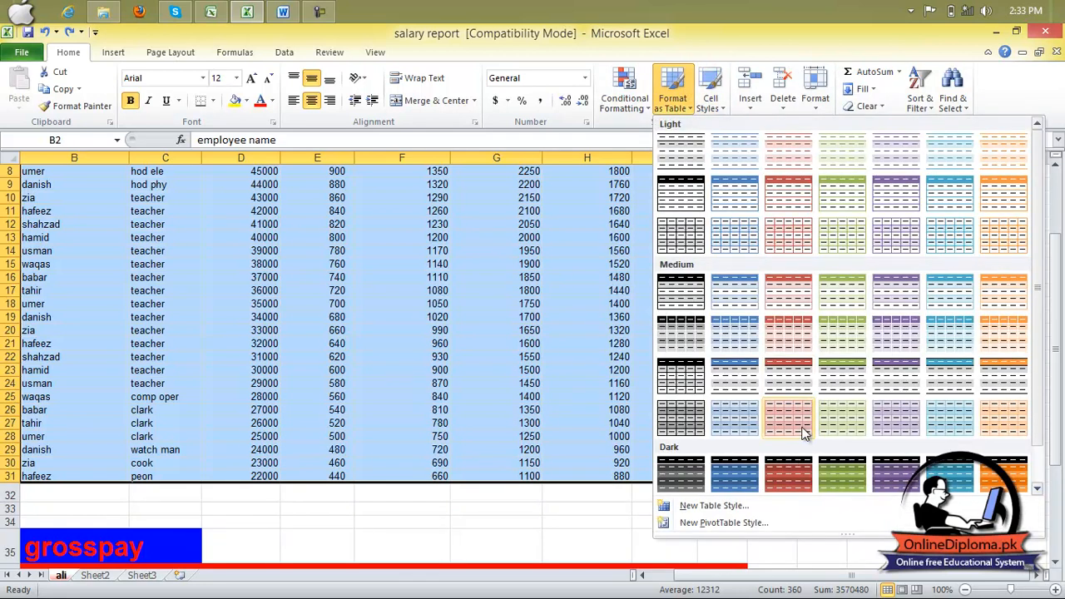
left_click(823, 477)
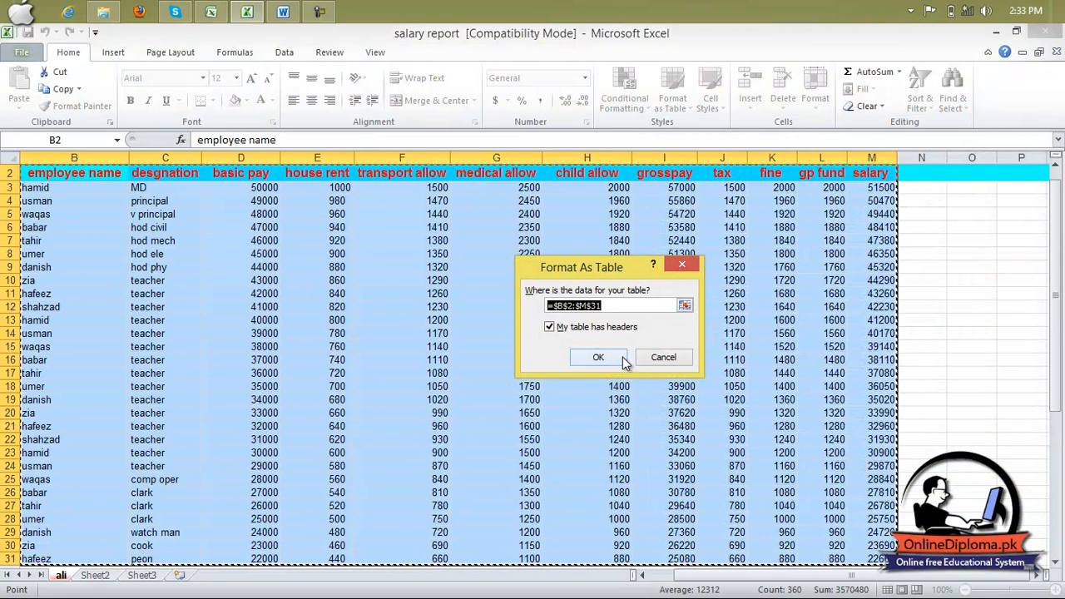
left_click(601, 356)
scroll(823, 249, "up", 1)
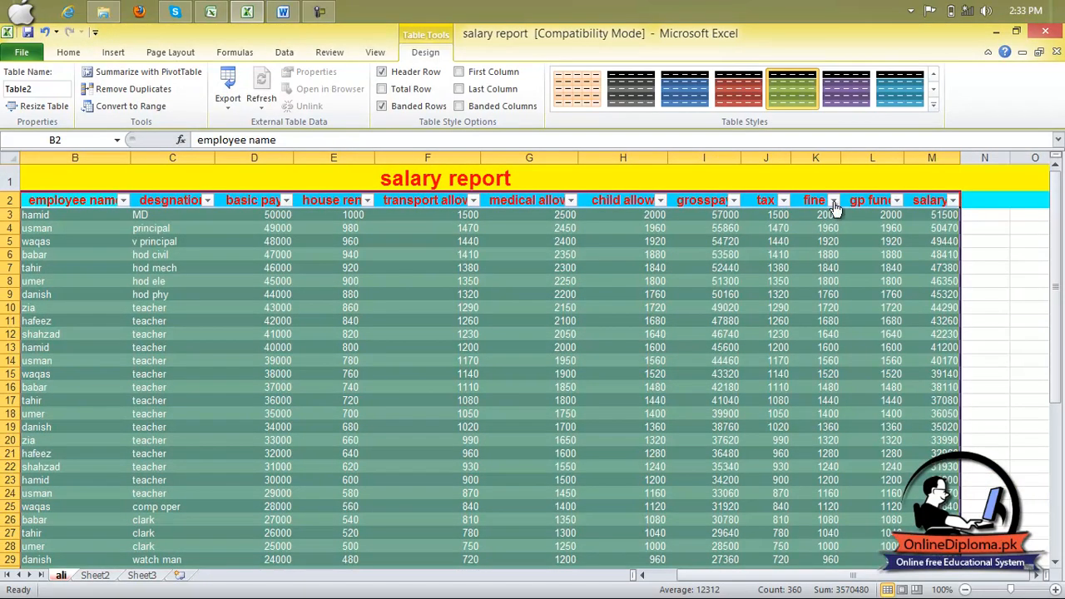
- Filter the employee name column to show only the first employee in its filter list
left_click(123, 202)
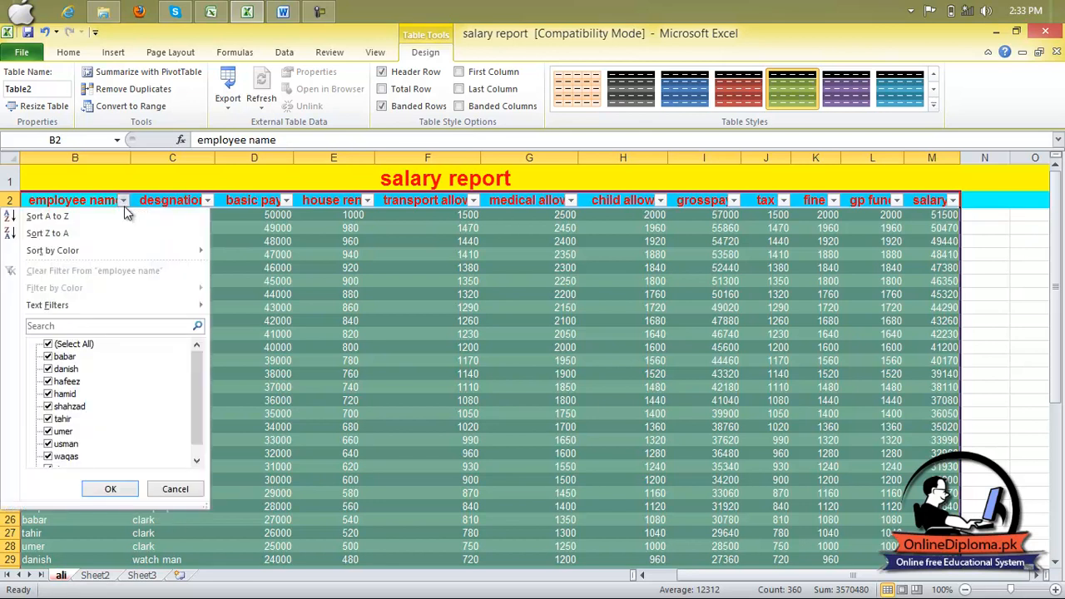
left_click(49, 344)
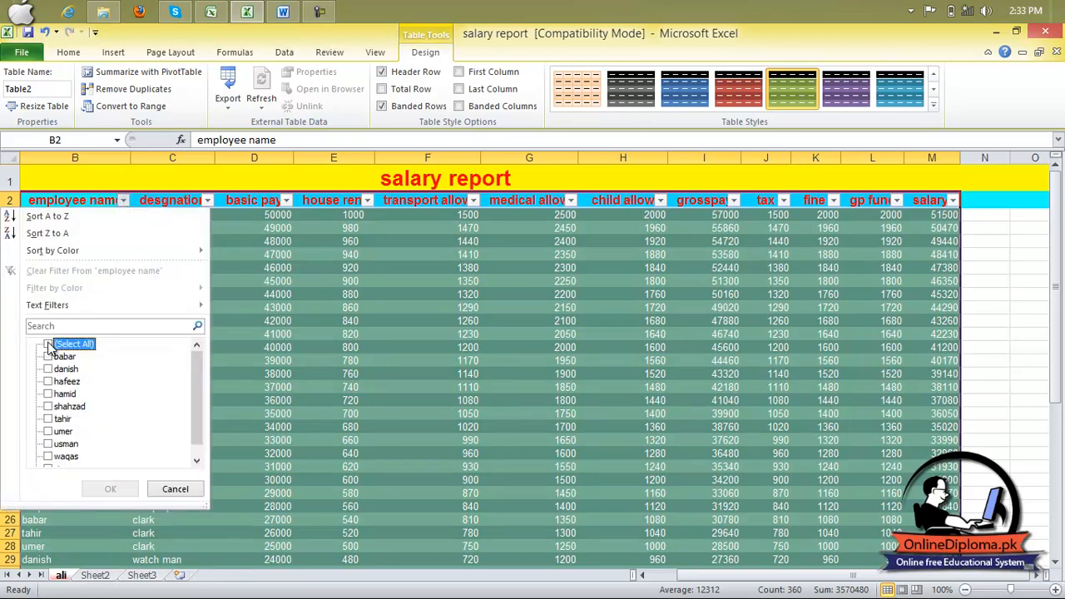
left_click(47, 358)
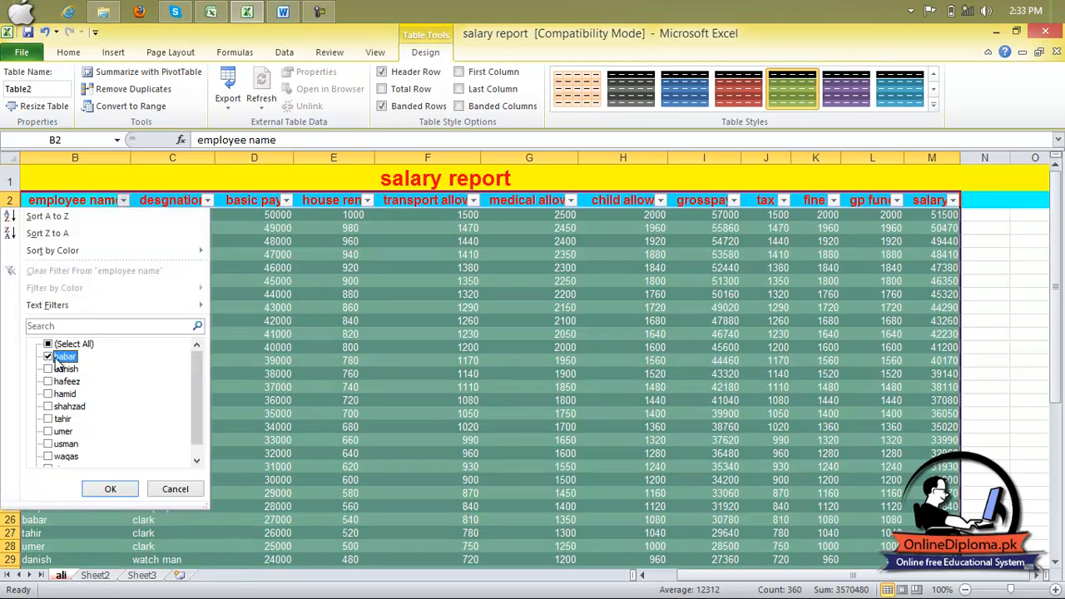
left_click(108, 488)
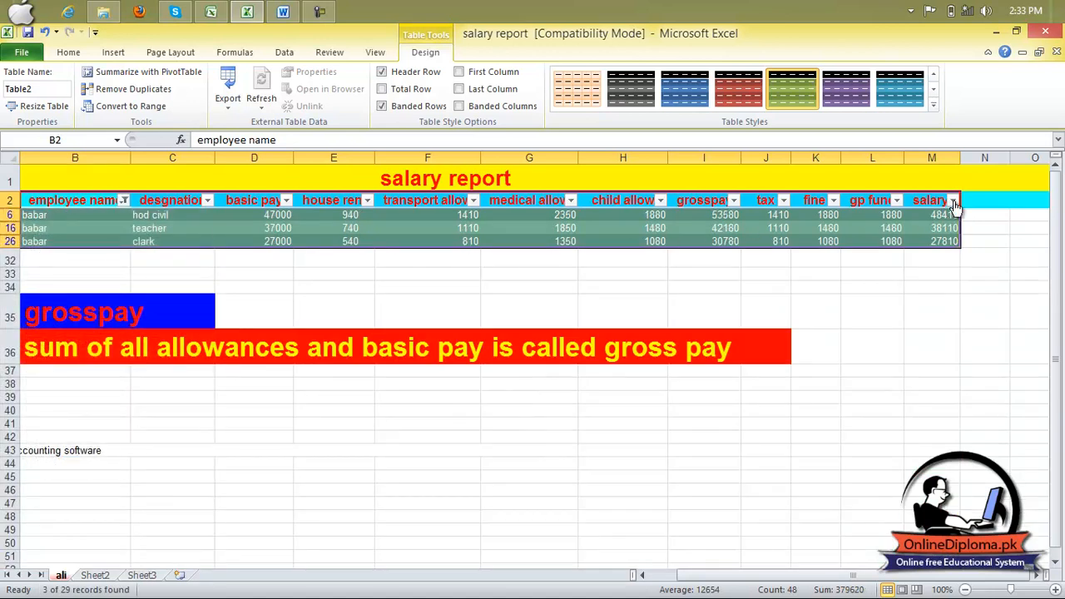
- Reset the employee name filter so that every employee is included
left_click(124, 201)
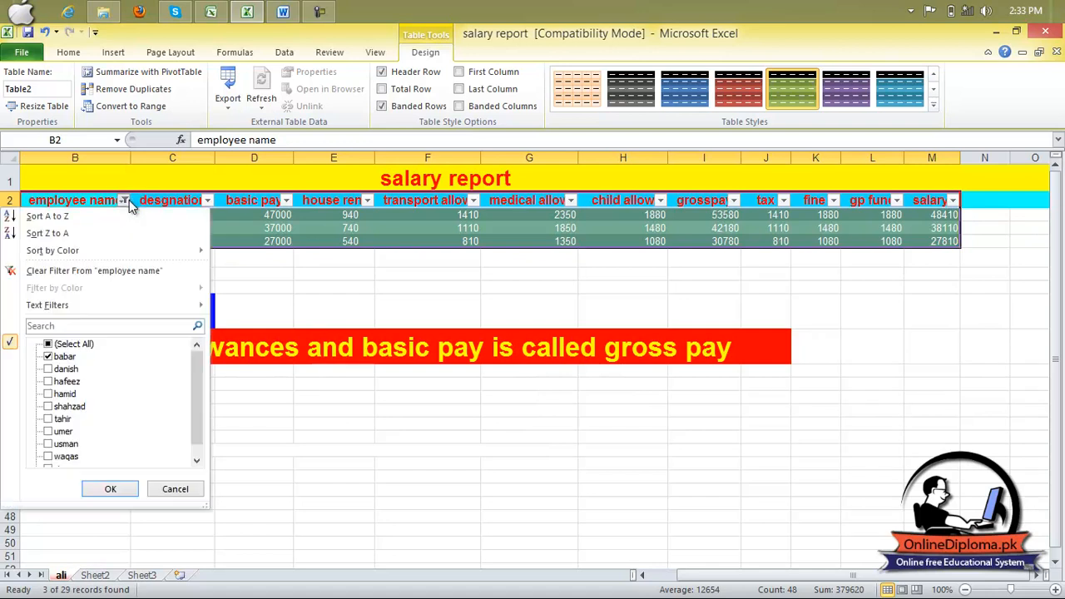
left_click(73, 344)
left_click(110, 488)
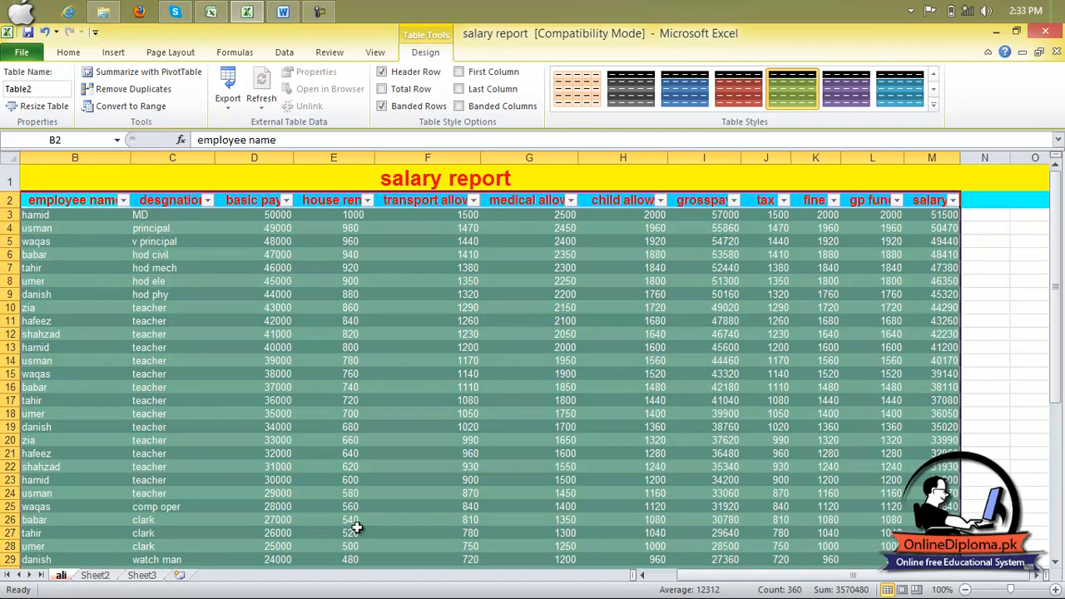
- Filter the desgnation column to show only the comp oper rows
left_click_drag(703, 575, 640, 579)
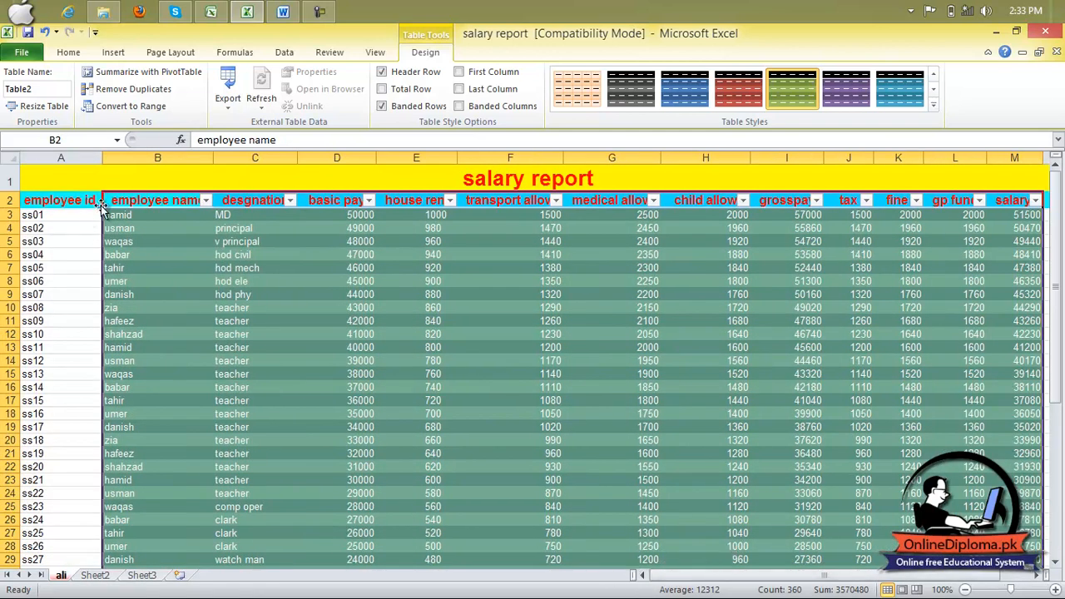
left_click(291, 201)
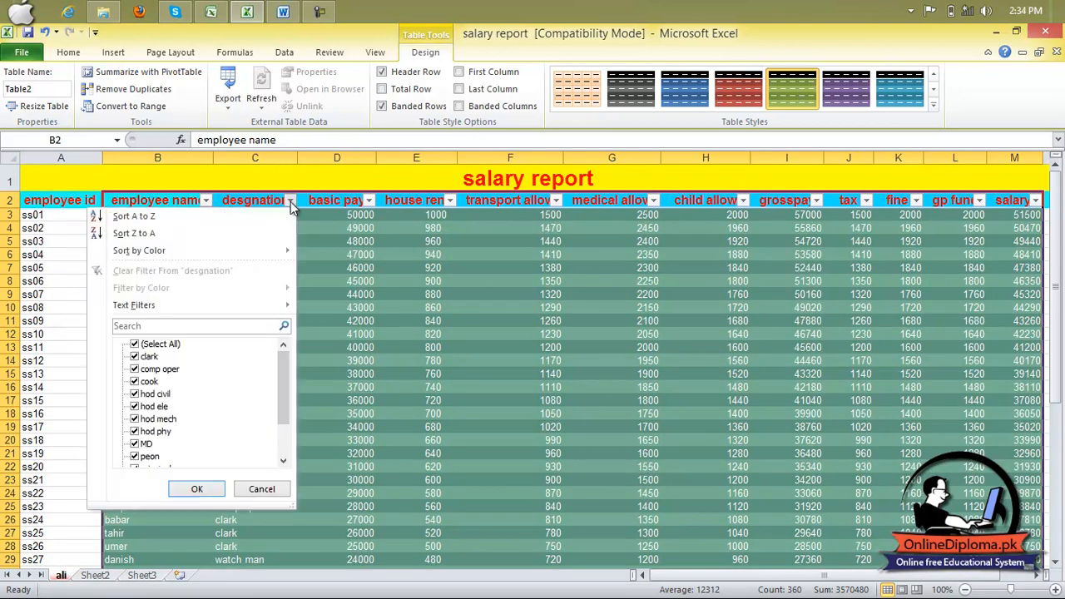
left_click(158, 347)
left_click(146, 370)
left_click(197, 489)
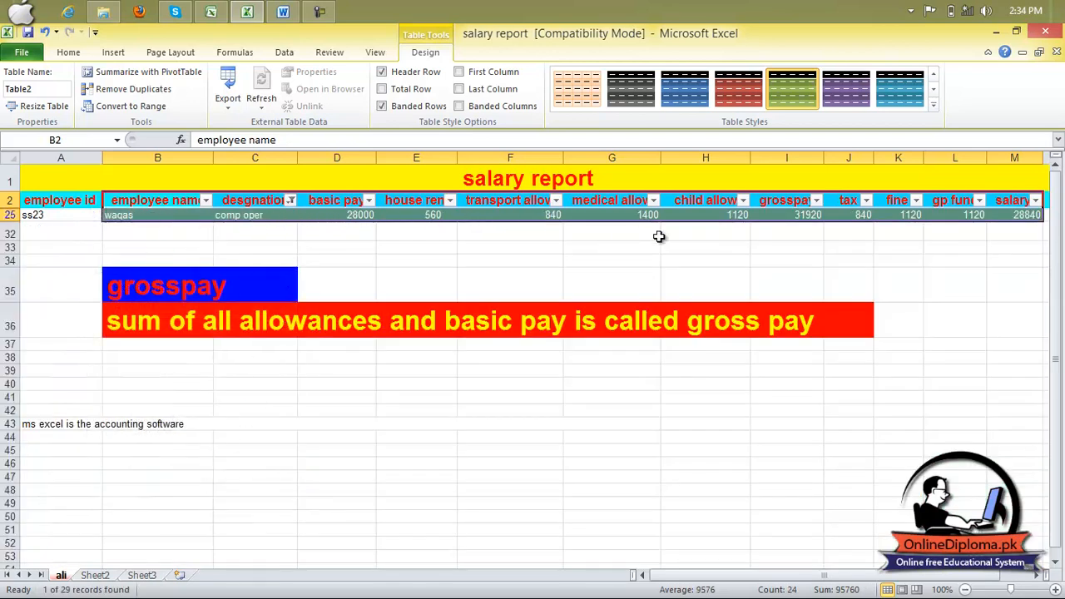
left_click(205, 200)
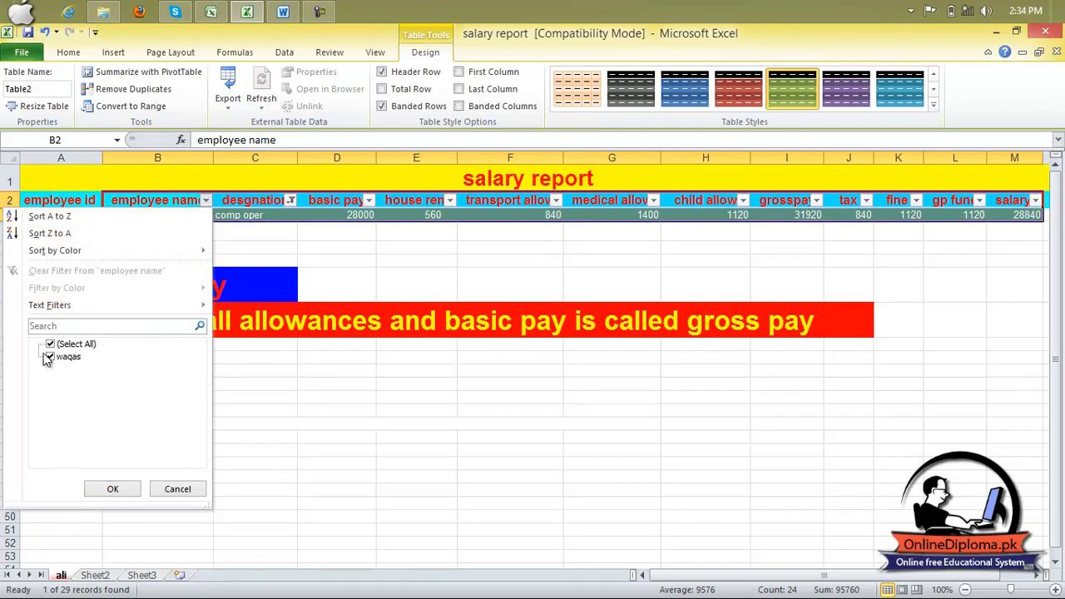
left_click(53, 345)
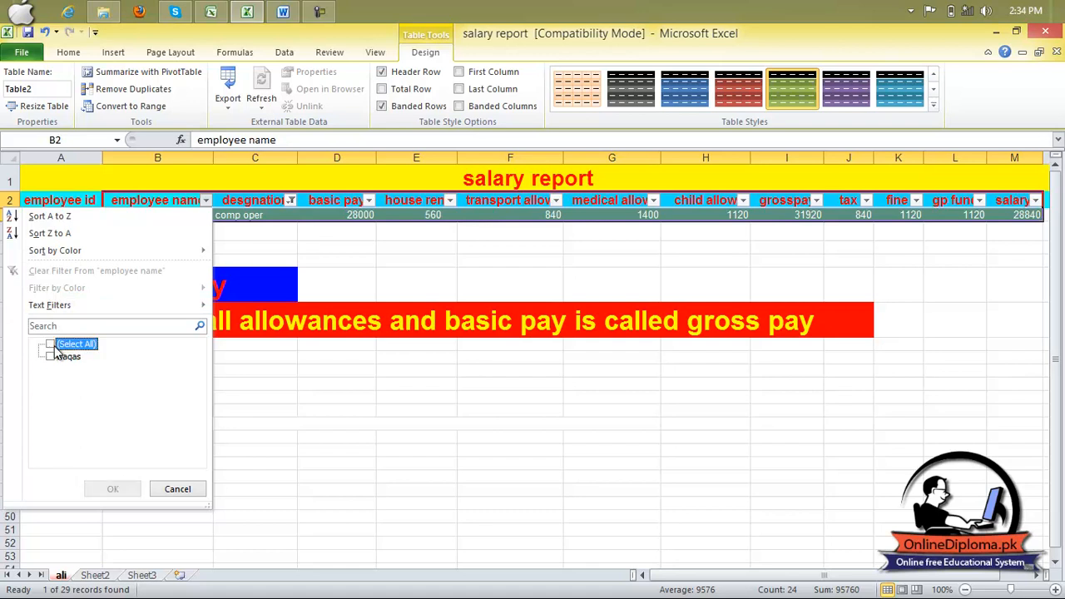
left_click(177, 488)
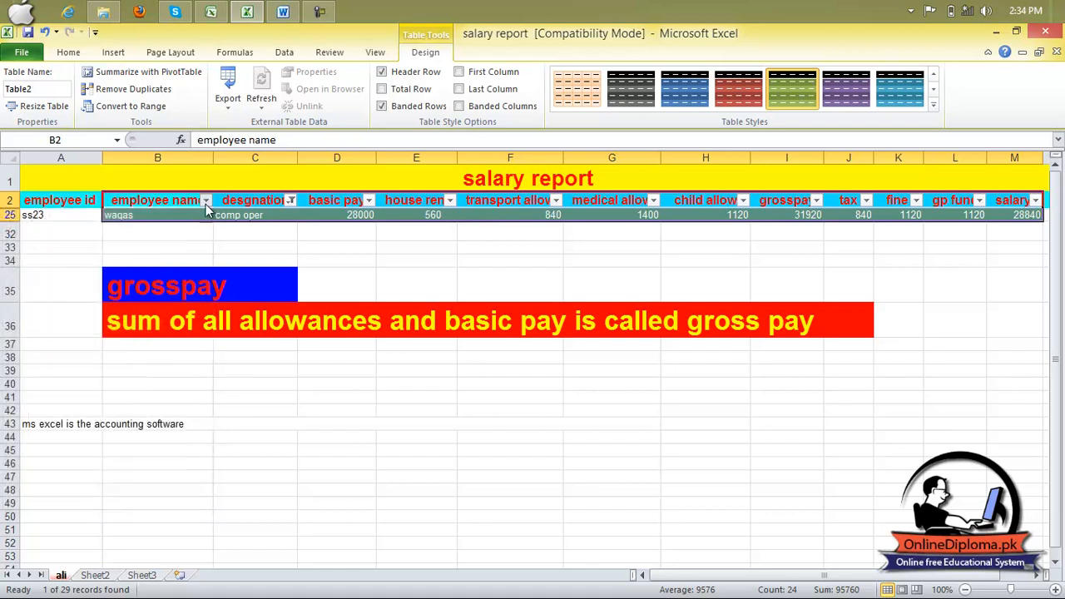
left_click(205, 201)
- Reset the desgnation filter so that all designations are included
left_click(291, 201)
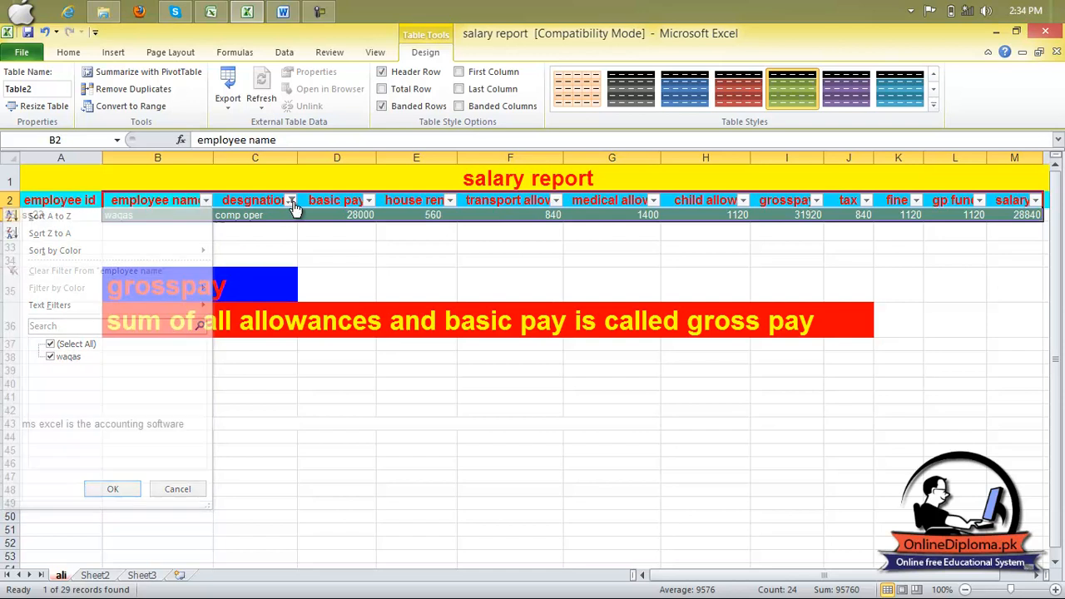
left_click(291, 201)
left_click(291, 201)
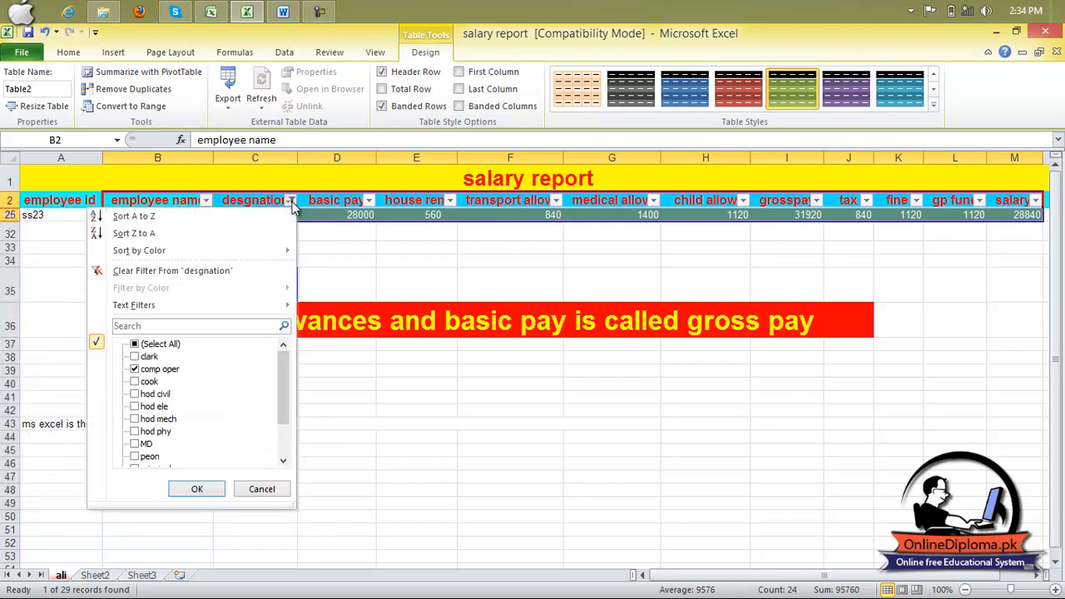
left_click(162, 346)
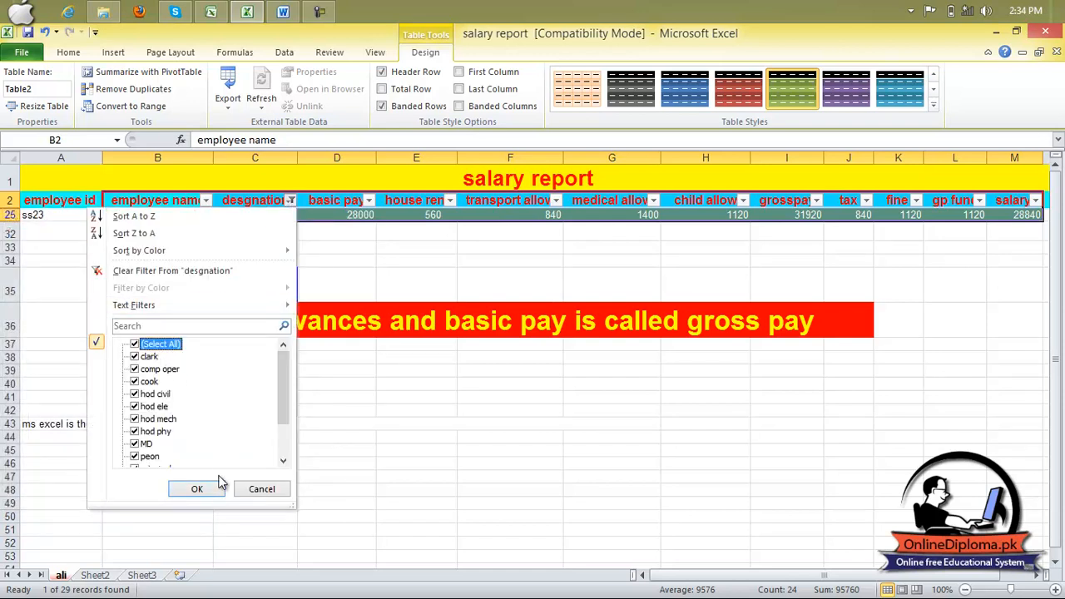
left_click(197, 490)
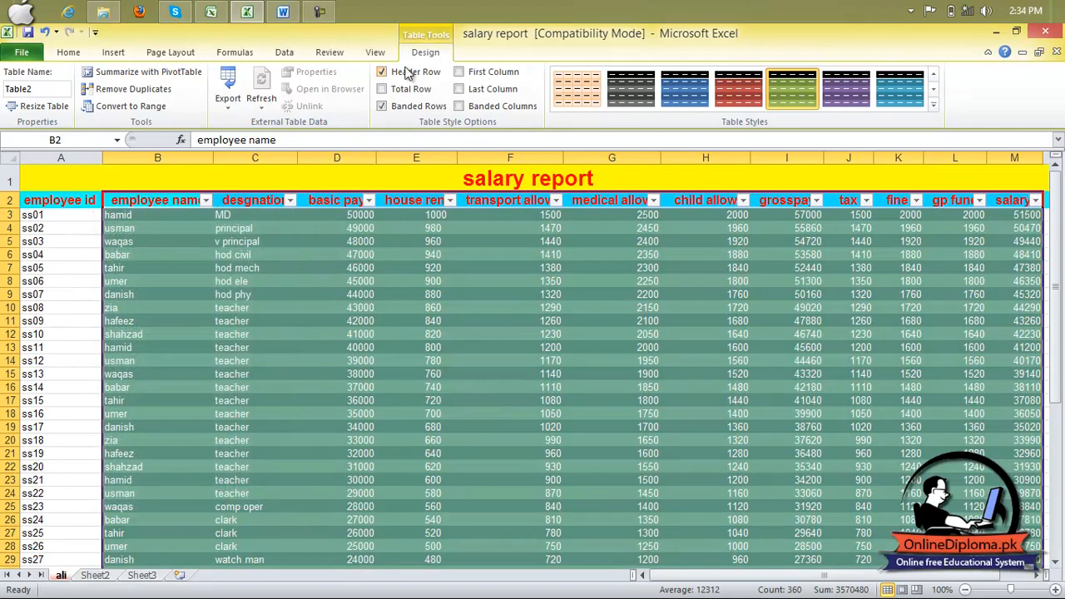
- Try the black-and-grey banded Light table style on the salary table, and undo the table formatting of B2:M31
left_click(113, 52)
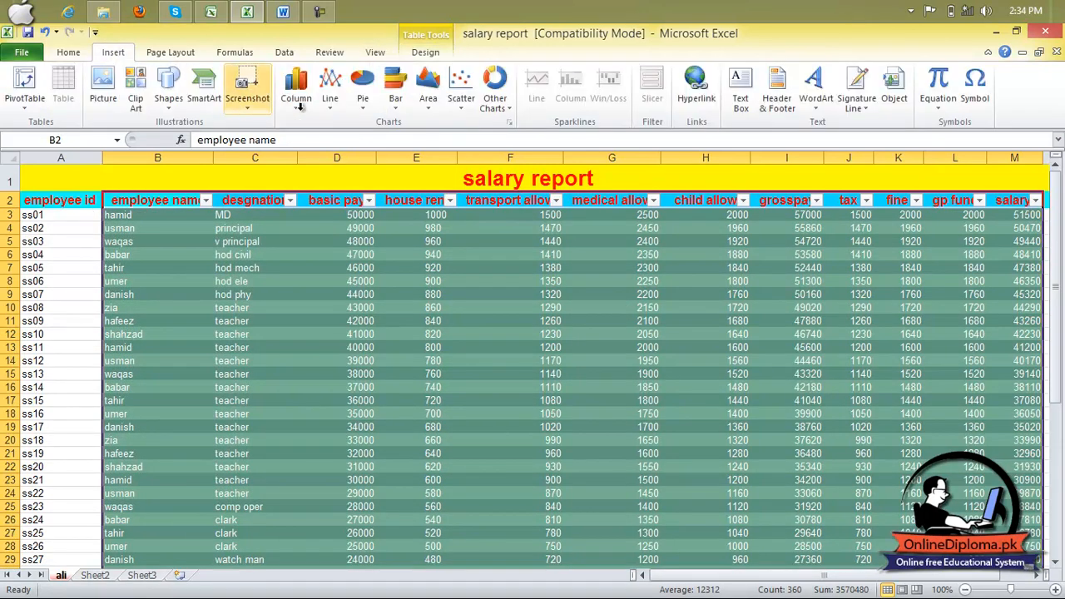
left_click(66, 53)
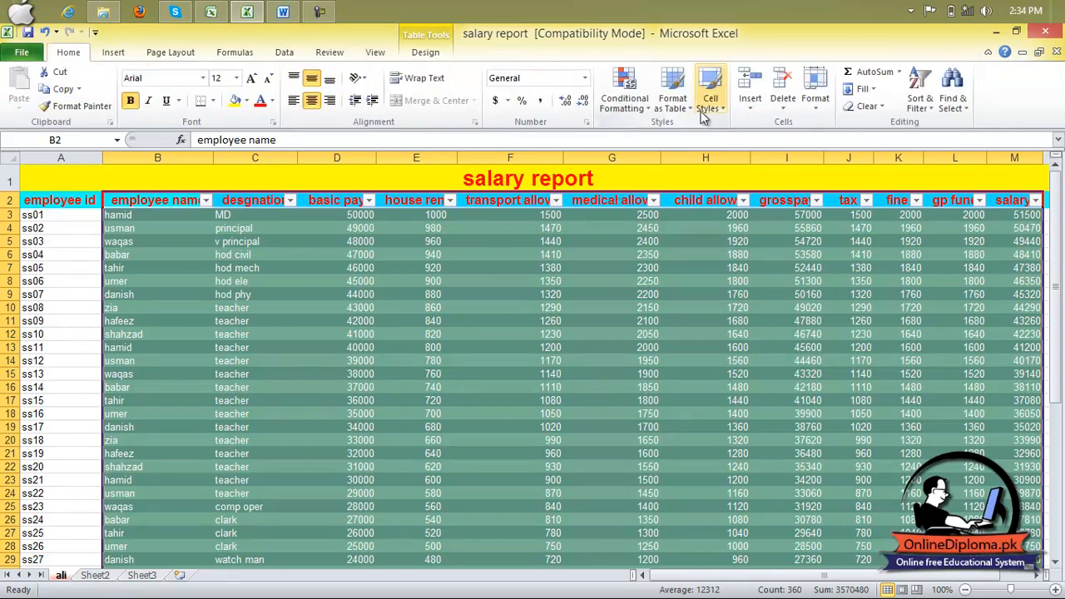
left_click(684, 100)
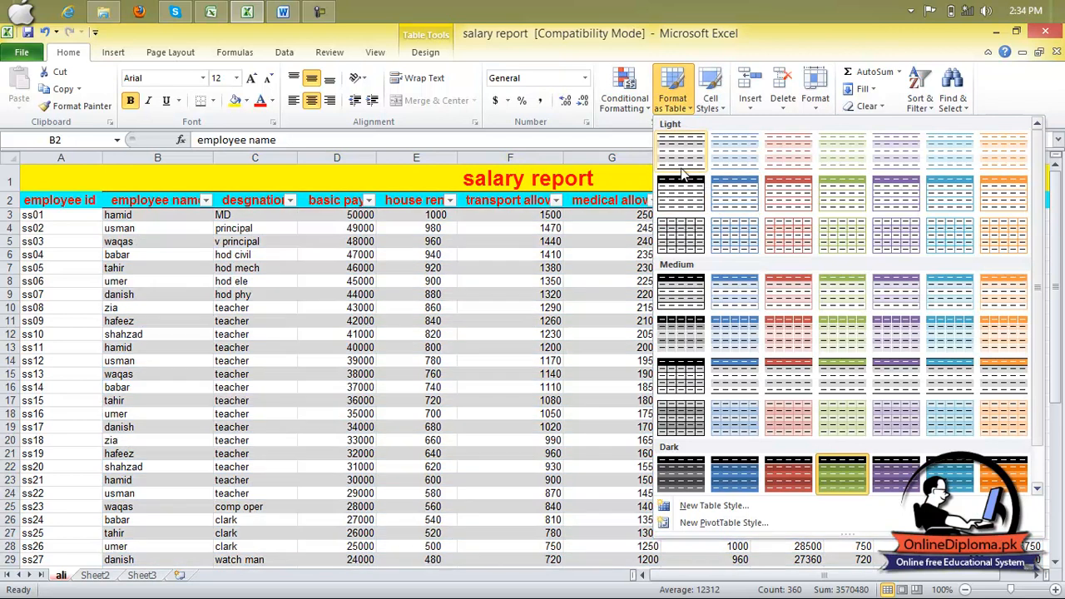
left_click(694, 167)
left_click(585, 199)
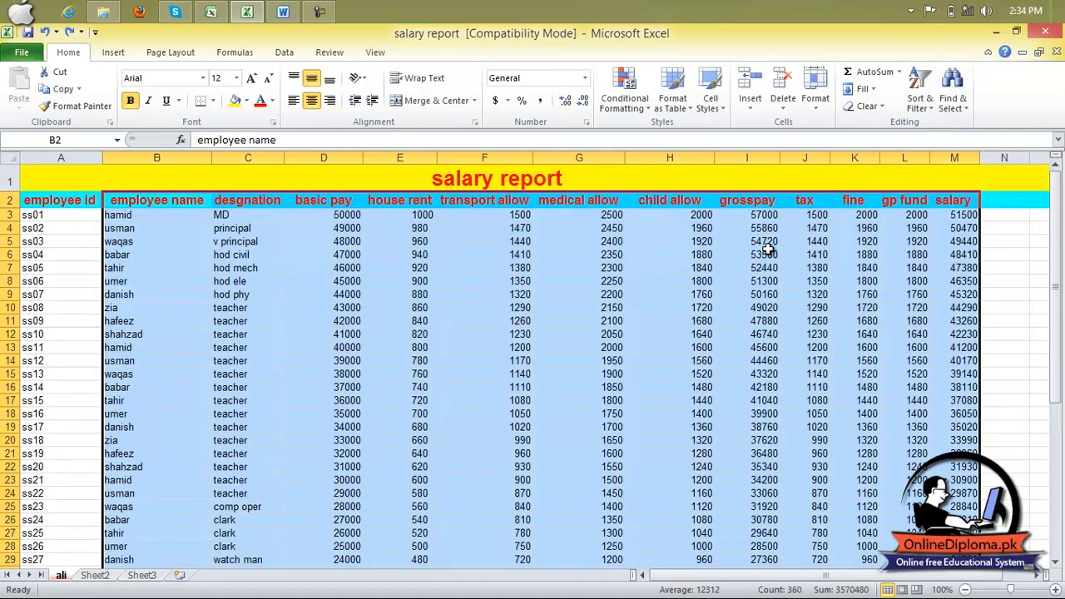
- Apply the Total cell style to the whole salary table A1:M31 and look over the styled rows
left_click(766, 252)
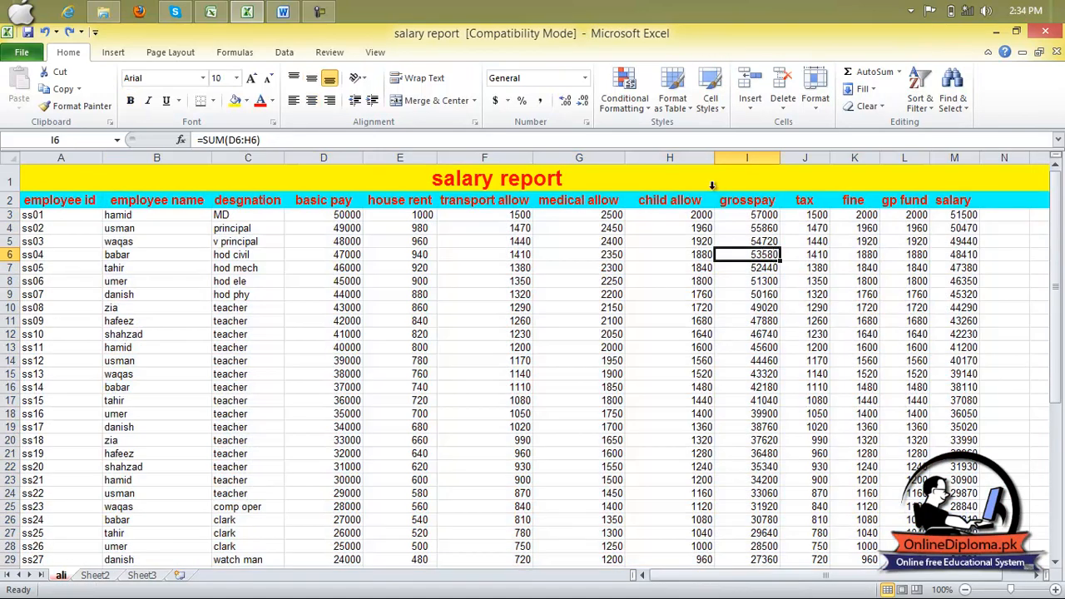
left_click(707, 106)
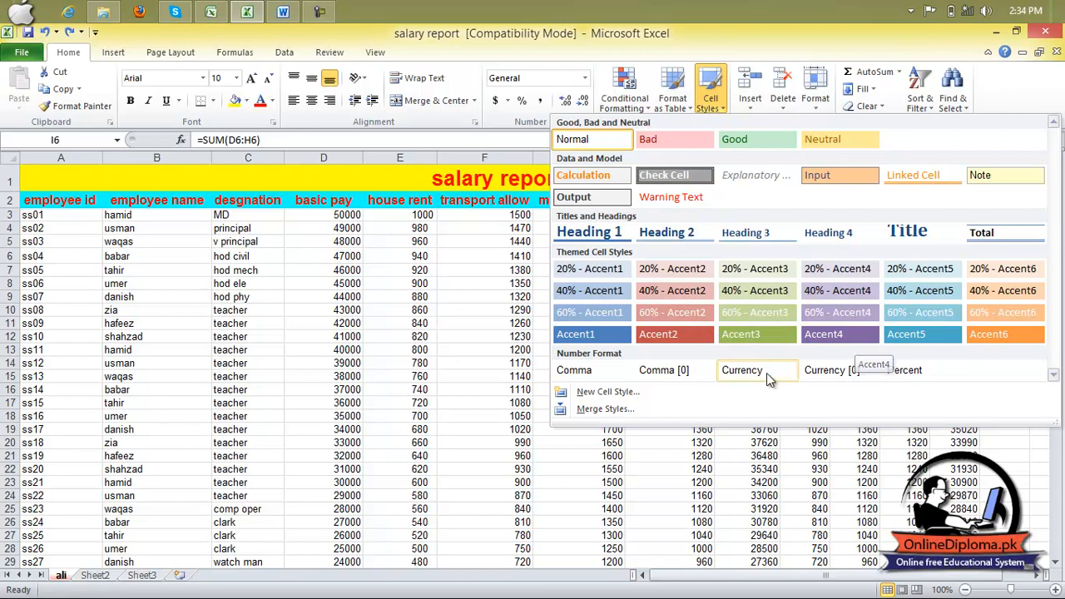
key("Escape")
key("ctrl+a")
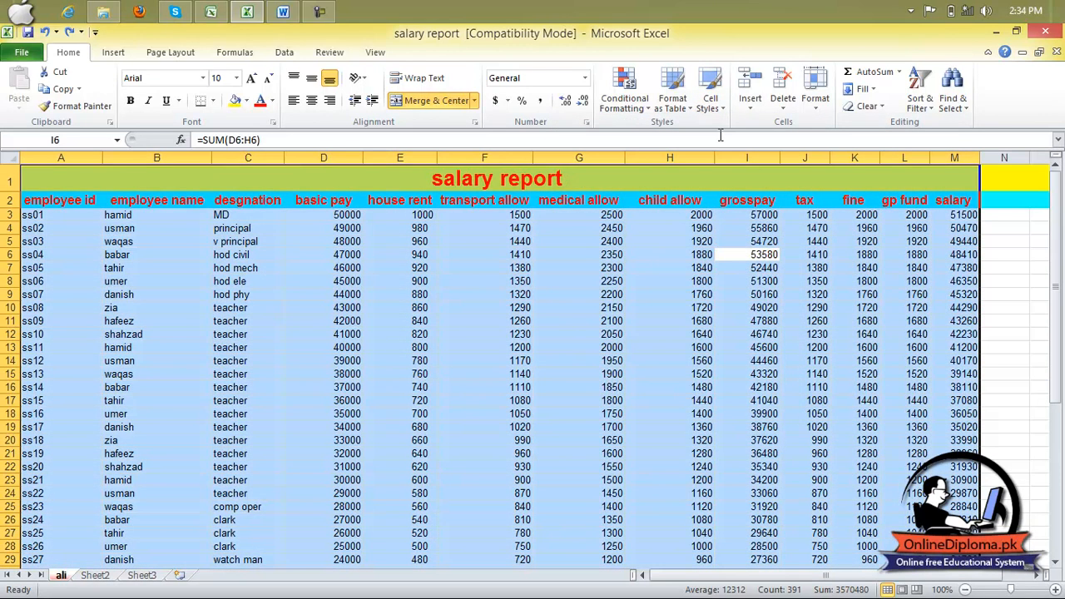
left_click(718, 103)
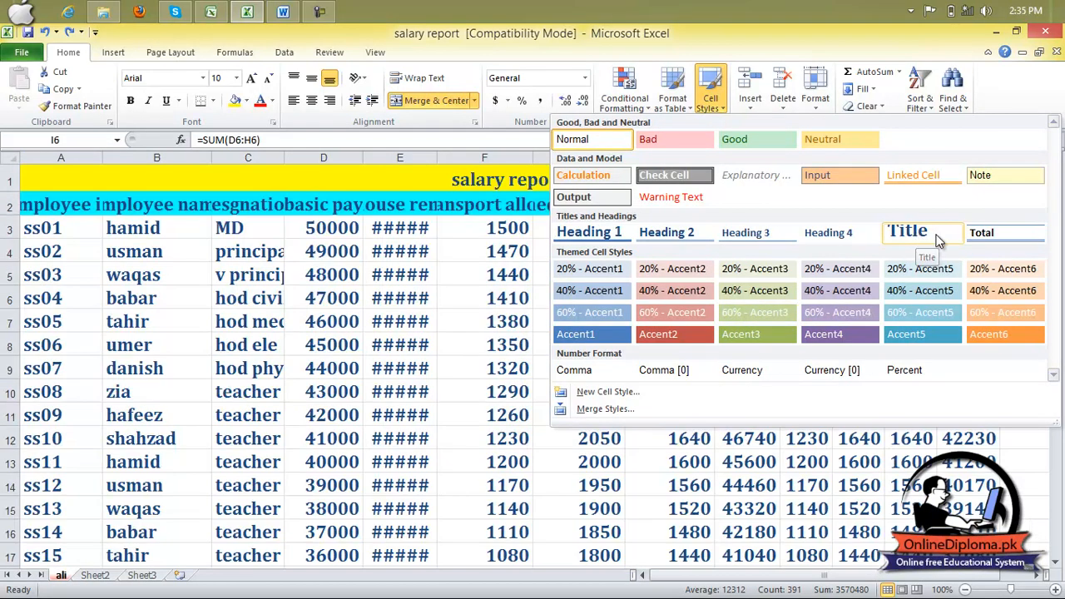
left_click(998, 234)
left_click(1003, 236)
left_click(632, 283)
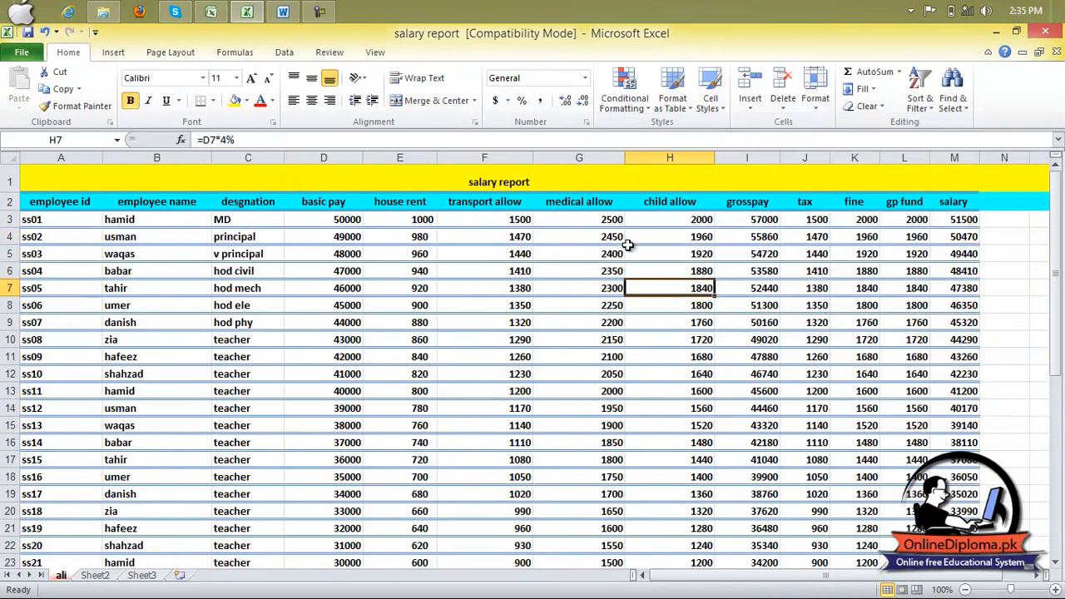
scroll(630, 258, "down", 6)
scroll(628, 244, "up", 6)
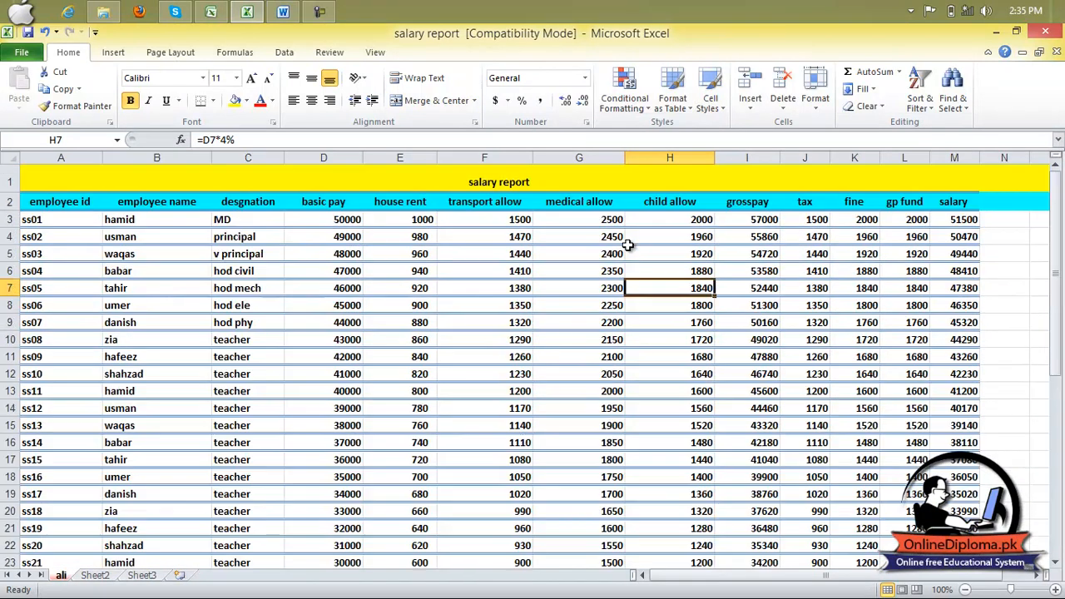